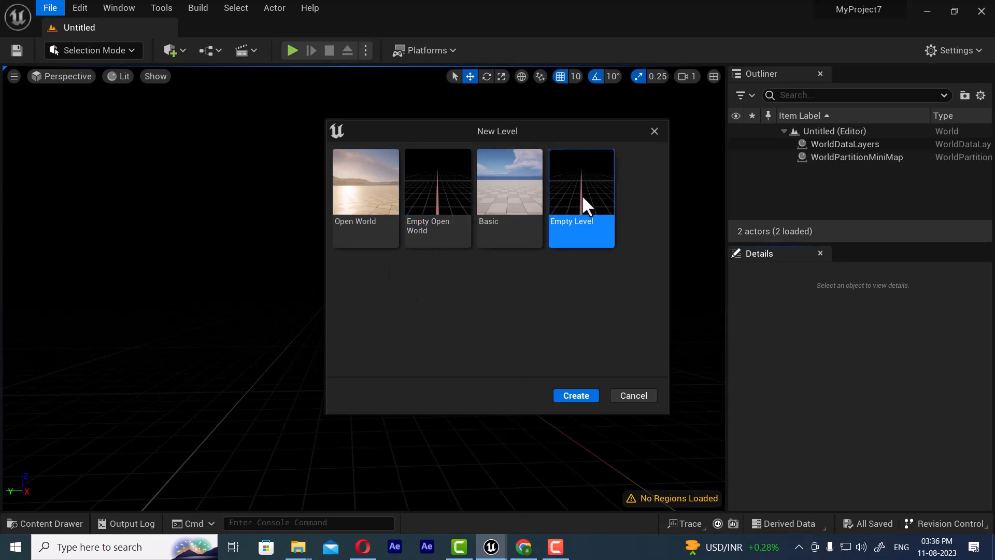
# - Create a new level from the Empty Open World template
pyautogui.click(435, 202)
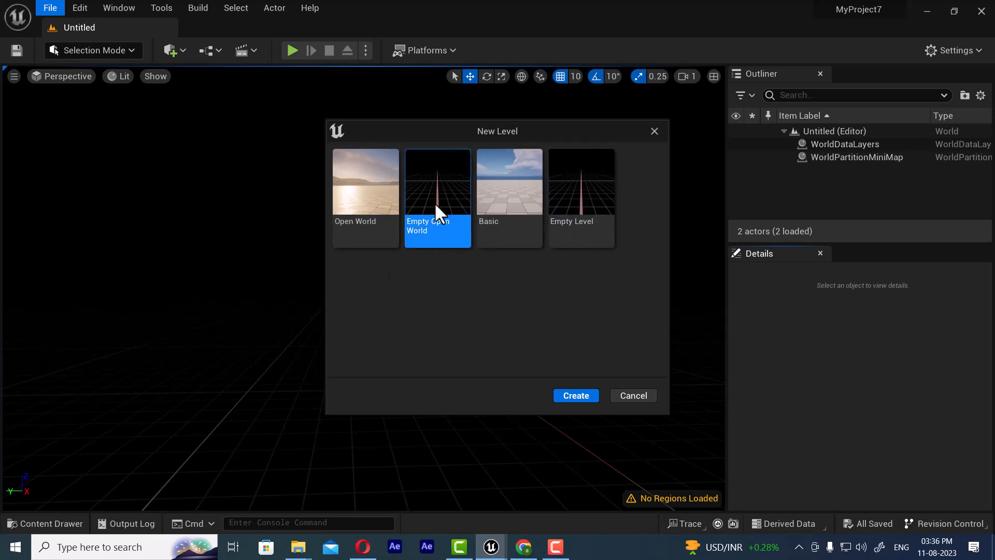
pyautogui.click(575, 202)
pyautogui.click(438, 202)
pyautogui.click(577, 395)
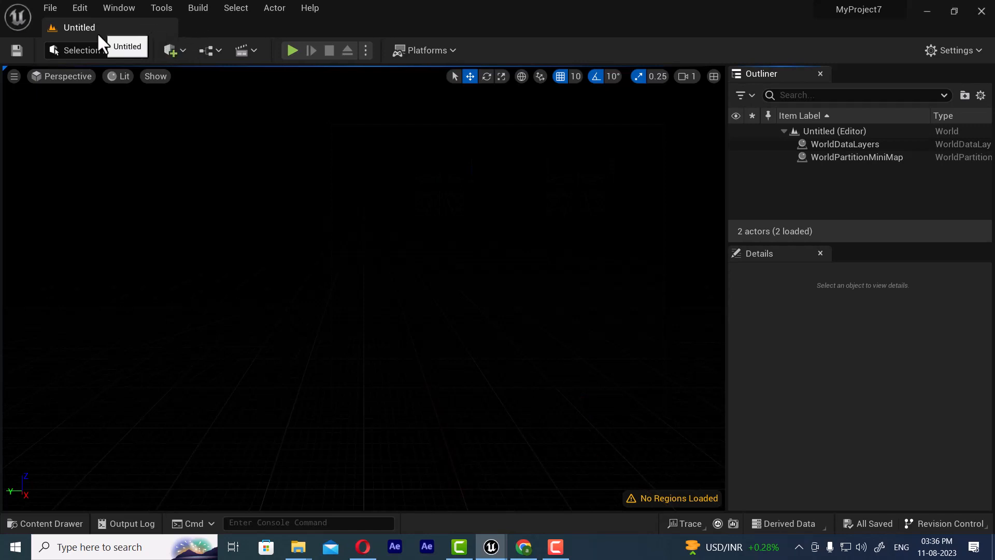
# - Open the Env. Light Mixer and create a sky light, atmospheric light, sky atmosphere and volumetric cloud
pyautogui.click(158, 13)
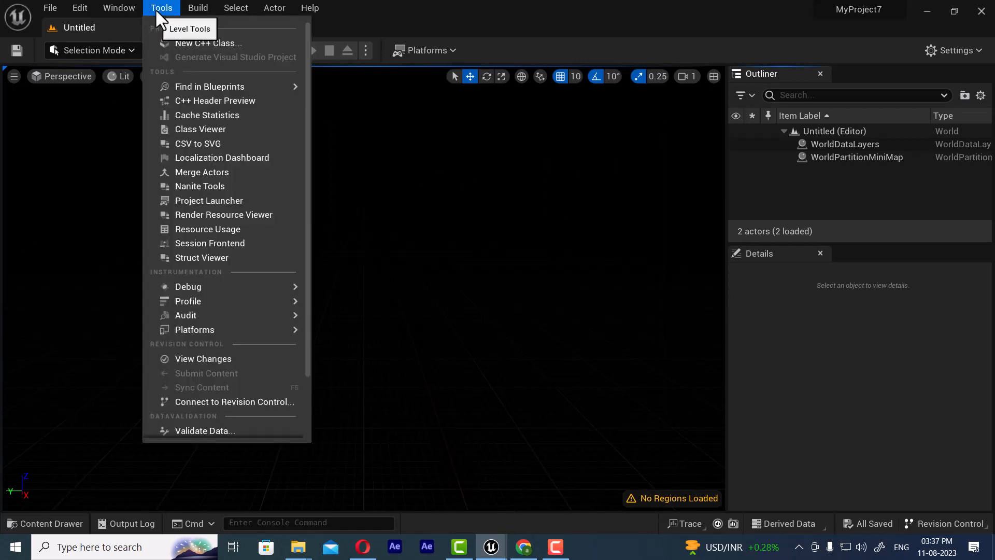
pyautogui.moveTo(118, 11)
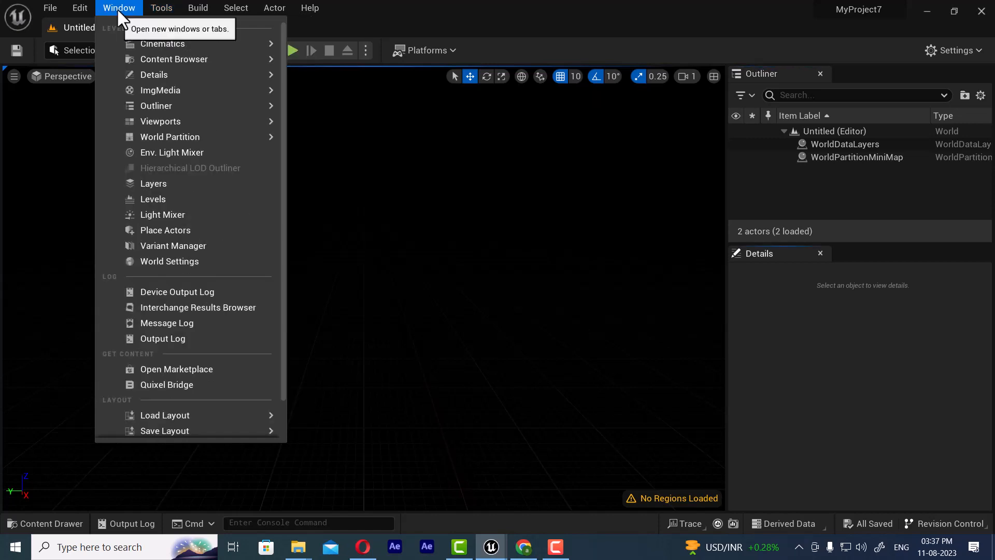
pyautogui.click(184, 153)
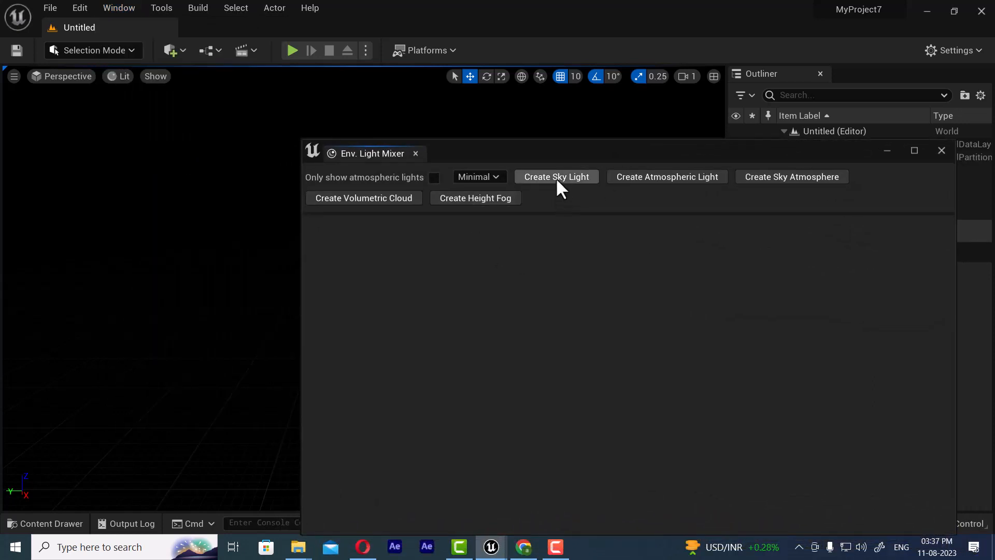
pyautogui.click(555, 178)
pyautogui.click(556, 177)
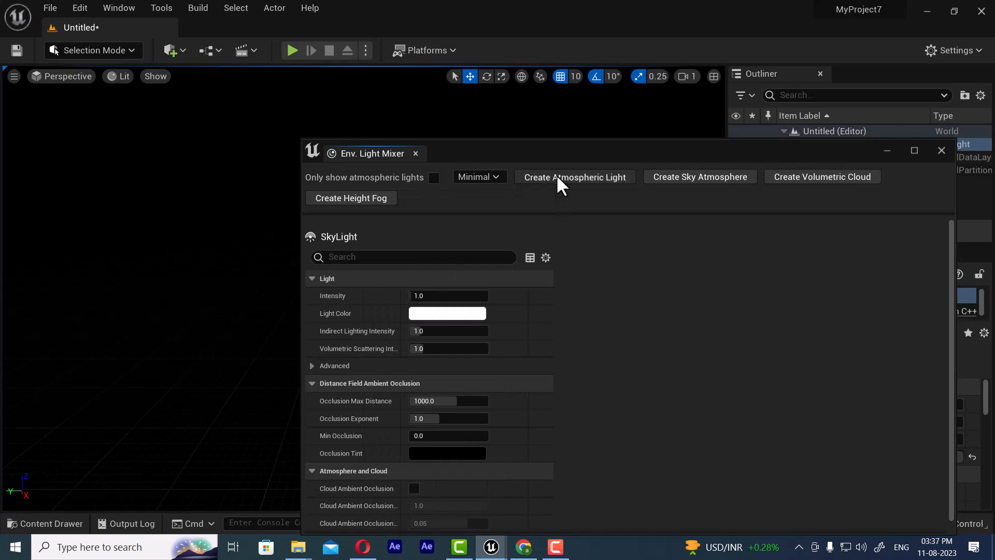
pyautogui.click(565, 176)
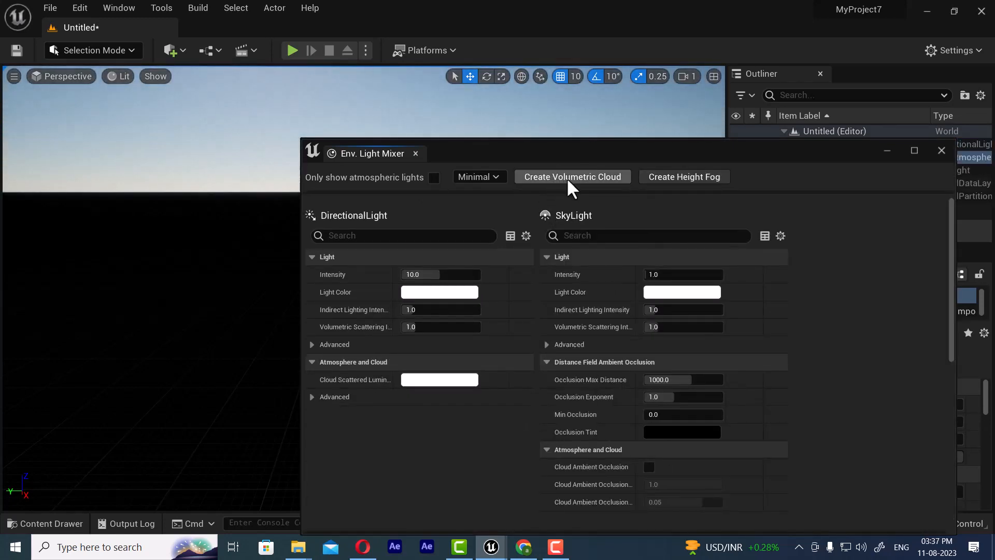
pyautogui.click(569, 177)
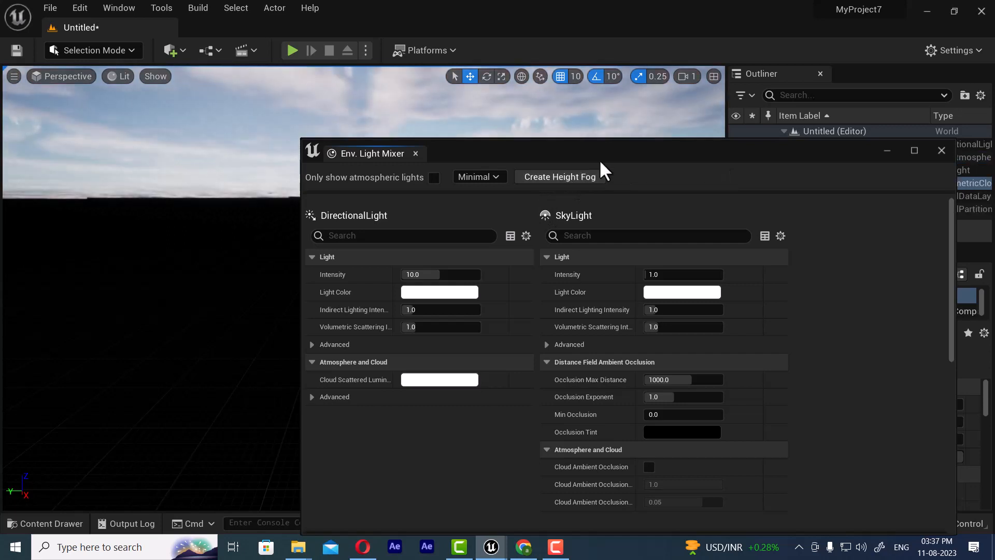
# - Create height fog with the Env. Light Mixer and close the mixer
pyautogui.moveTo(599, 159); pyautogui.dragTo(725, 188)
pyautogui.click(692, 212)
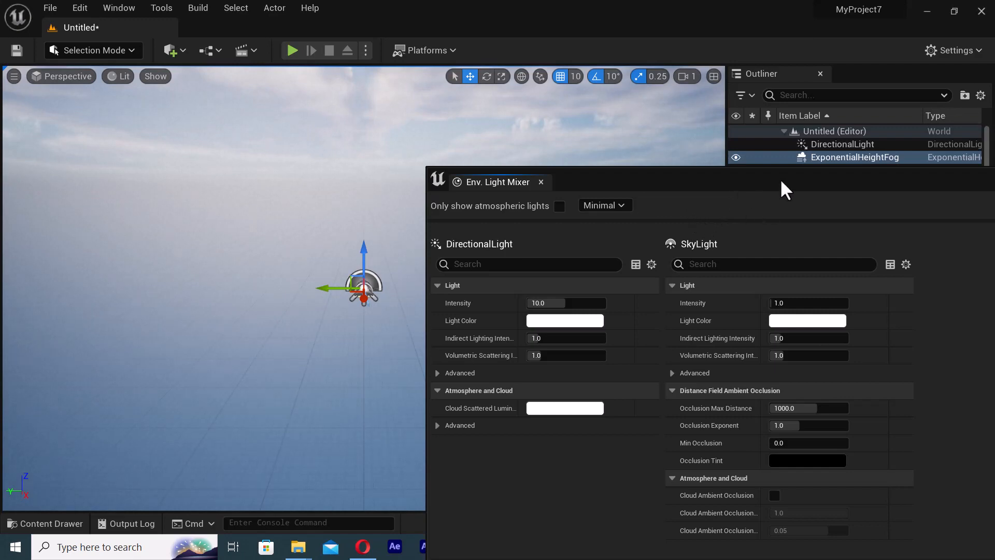
pyautogui.moveTo(779, 178); pyautogui.dragTo(463, 229)
pyautogui.click(689, 228)
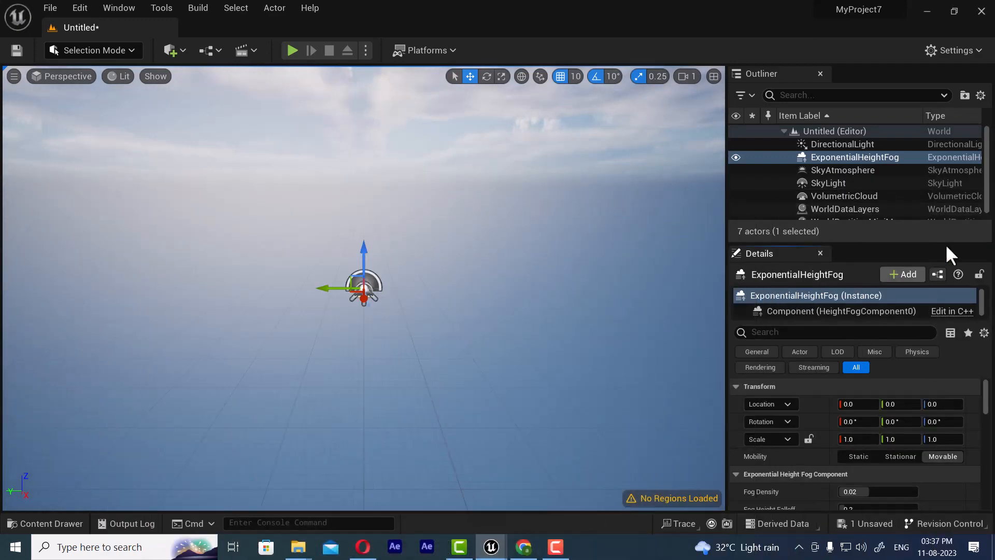
# - Set the mobility of the DirectionalLight and the SkyLight to Movable
pyautogui.click(852, 144)
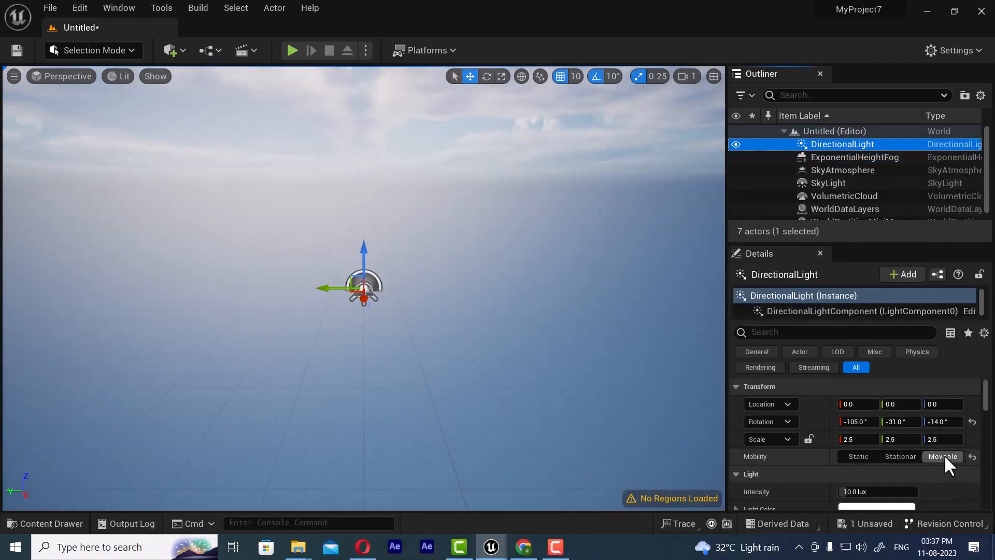
pyautogui.click(859, 183)
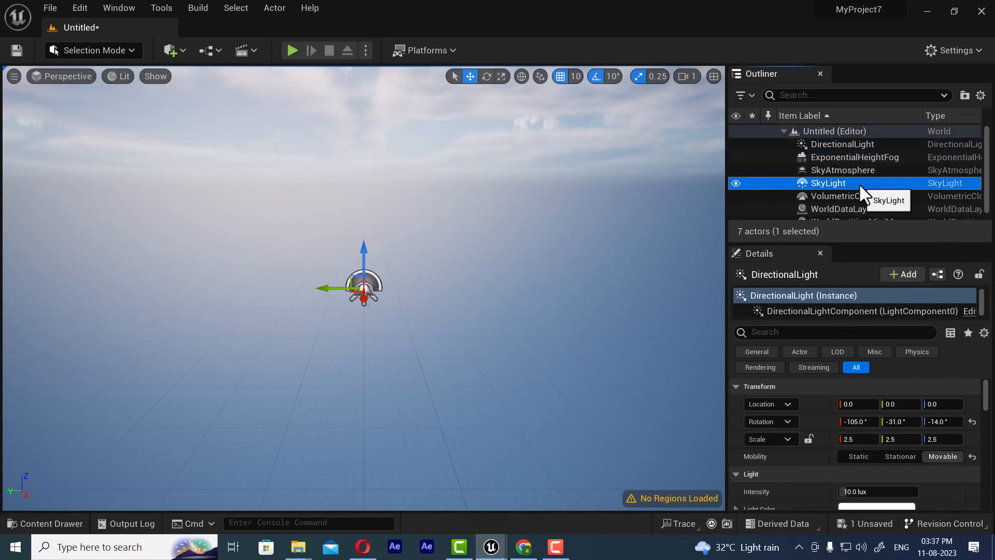
pyautogui.click(941, 457)
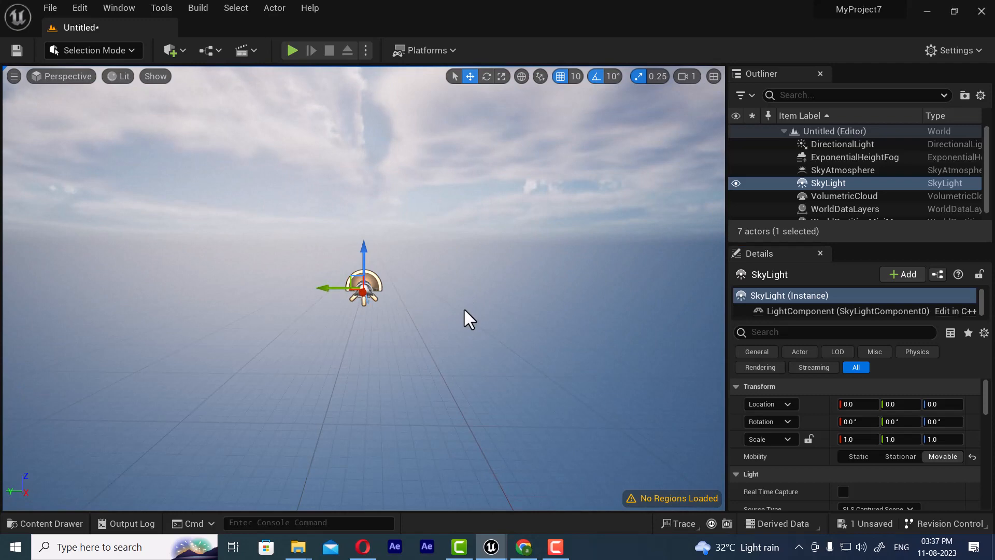
# - Examine the level's sky, clouds and fog around the SkyLight from several angles and distances
pyautogui.keyDown('alt'); pyautogui.moveTo(443, 309); pyautogui.dragTo(467, 273); pyautogui.keyUp('alt')
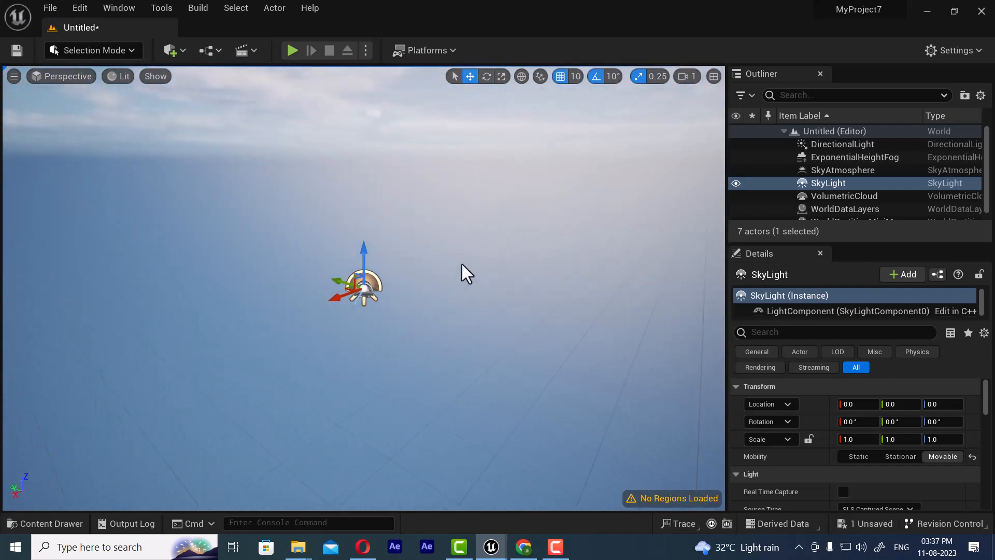
pyautogui.moveTo(455, 251); pyautogui.dragTo(462, 275, button='right')
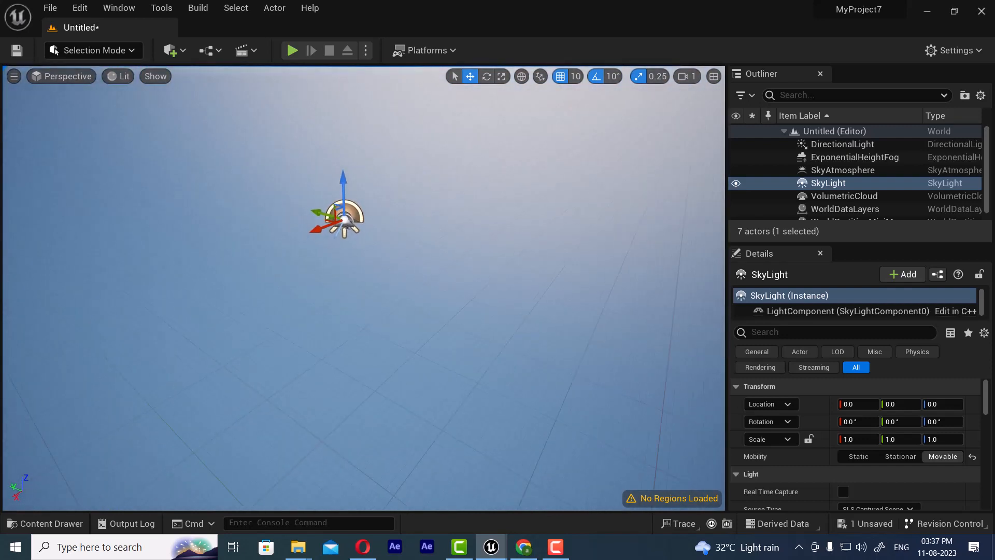
pyautogui.keyDown('alt'); pyautogui.moveTo(429, 225); pyautogui.dragTo(426, 204, button='right'); pyautogui.keyUp('alt')
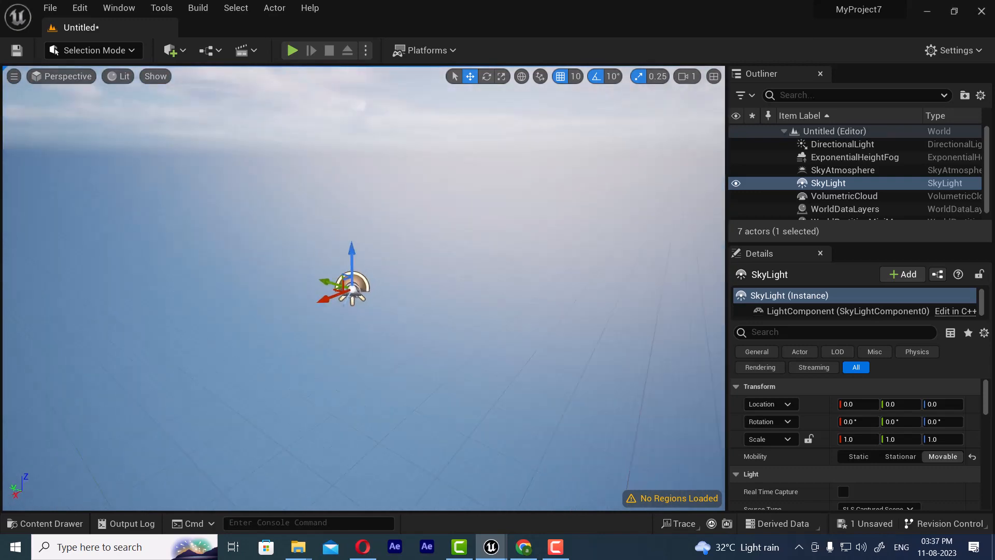
pyautogui.moveTo(394, 244); pyautogui.dragTo(535, 302, button='right')
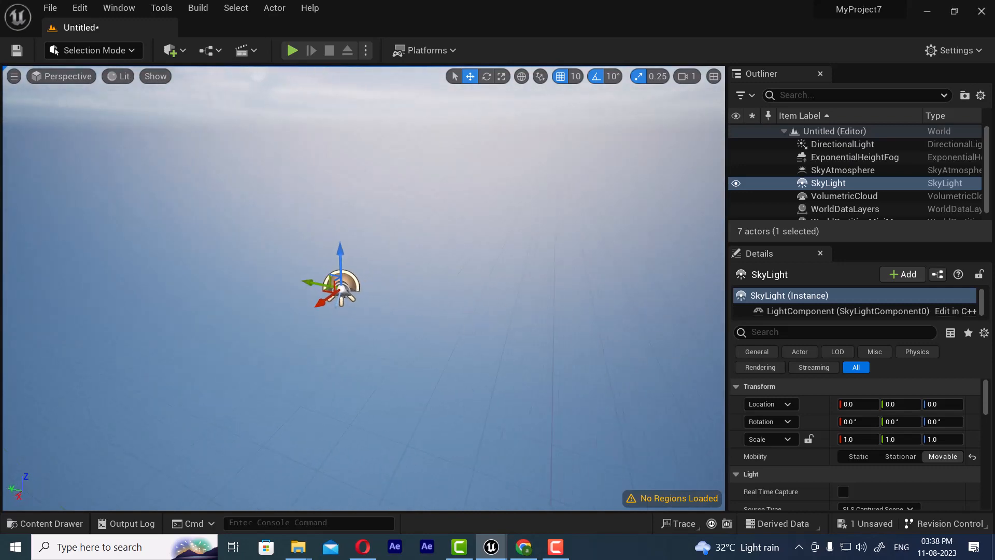
pyautogui.keyDown('alt'); pyautogui.moveTo(463, 269); pyautogui.dragTo(562, 259); pyautogui.keyUp('alt')
pyautogui.moveTo(432, 317)
pyautogui.mouseDown(button='middle')
pyautogui.moveTo(431, 328)
pyautogui.moveTo(439, 314)
pyautogui.moveTo(432, 318)
pyautogui.mouseUp(button='middle')
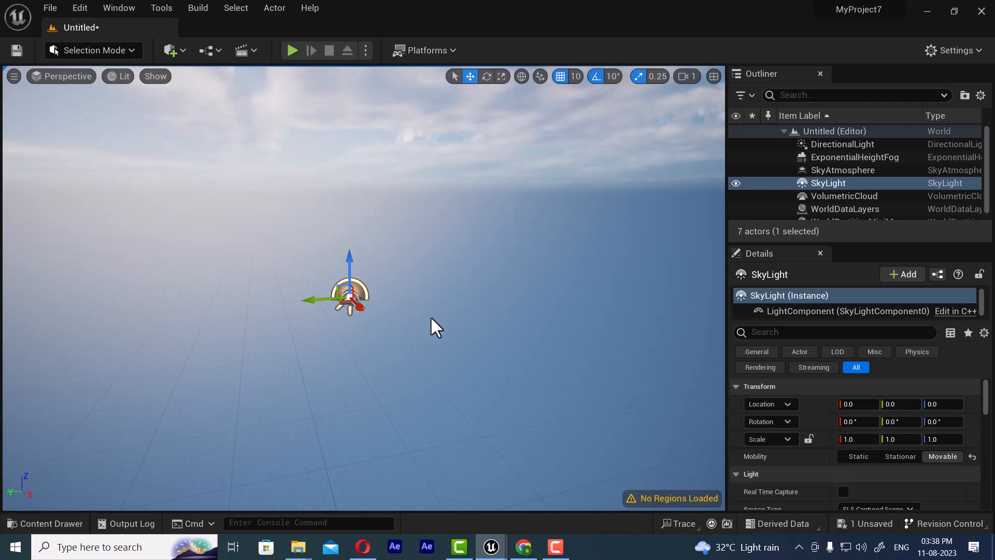
pyautogui.moveTo(430, 317); pyautogui.dragTo(465, 314, button='middle')
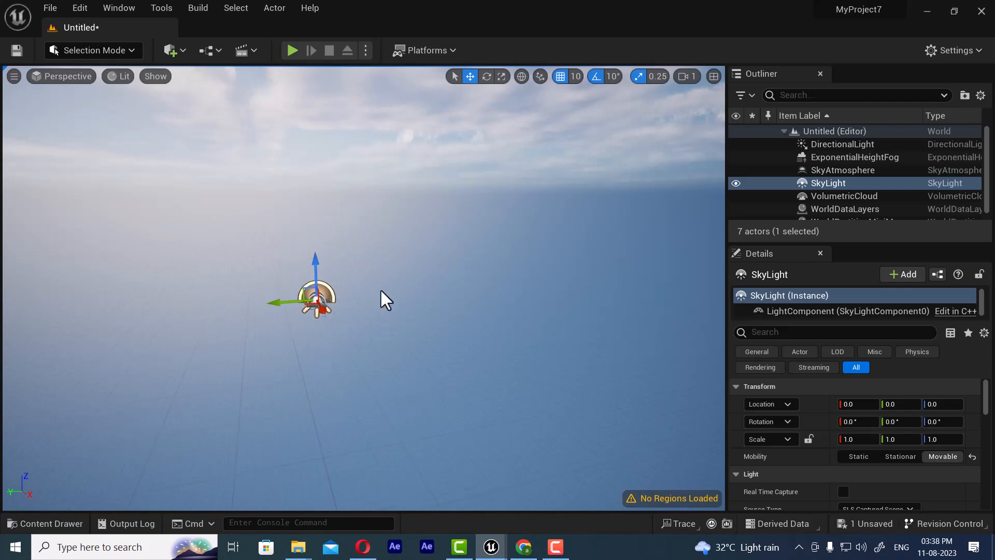
pyautogui.keyDown('alt'); pyautogui.moveTo(347, 305); pyautogui.dragTo(385, 305, button='right'); pyautogui.keyUp('alt')
pyautogui.keyDown('alt'); pyautogui.moveTo(331, 287); pyautogui.dragTo(379, 283); pyautogui.keyUp('alt')
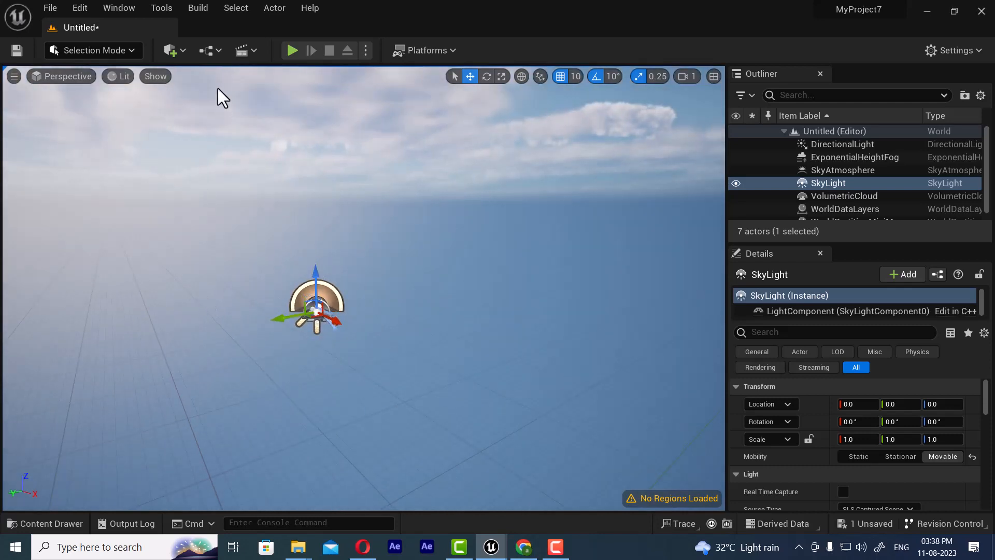
# - Open Quixel Bridge and show the assets of the Arctic Ice and Snow collection
pyautogui.click(179, 46)
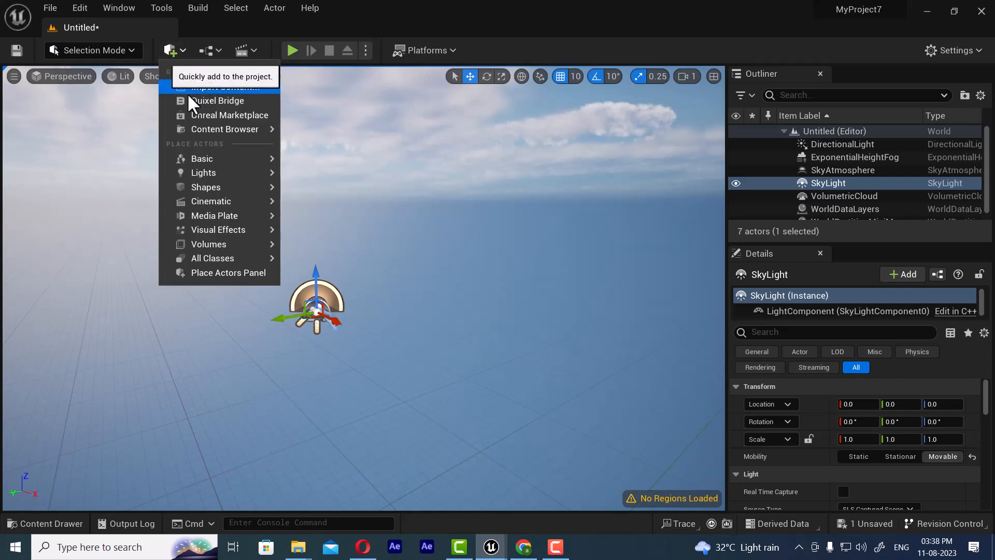
pyautogui.click(230, 101)
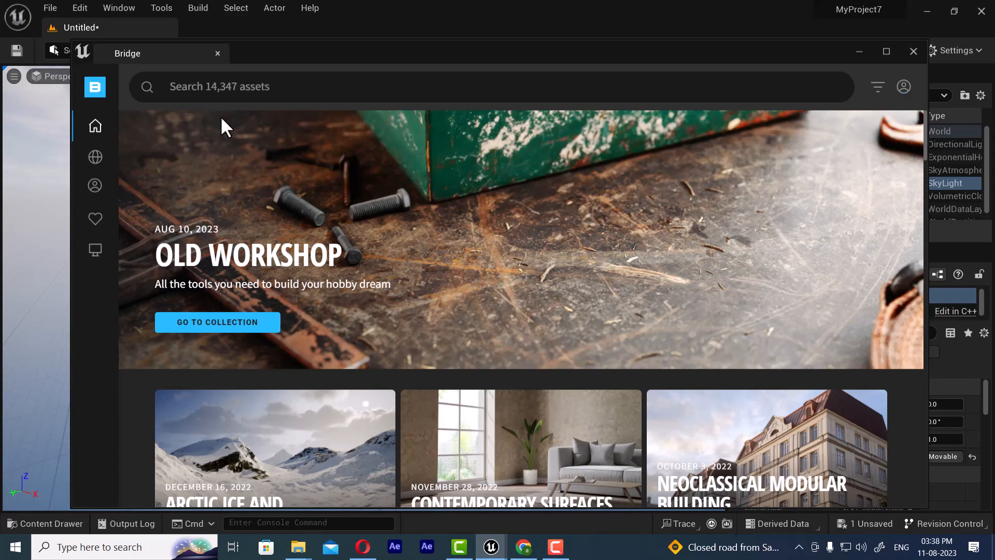
pyautogui.scroll(-3, 291, 294)
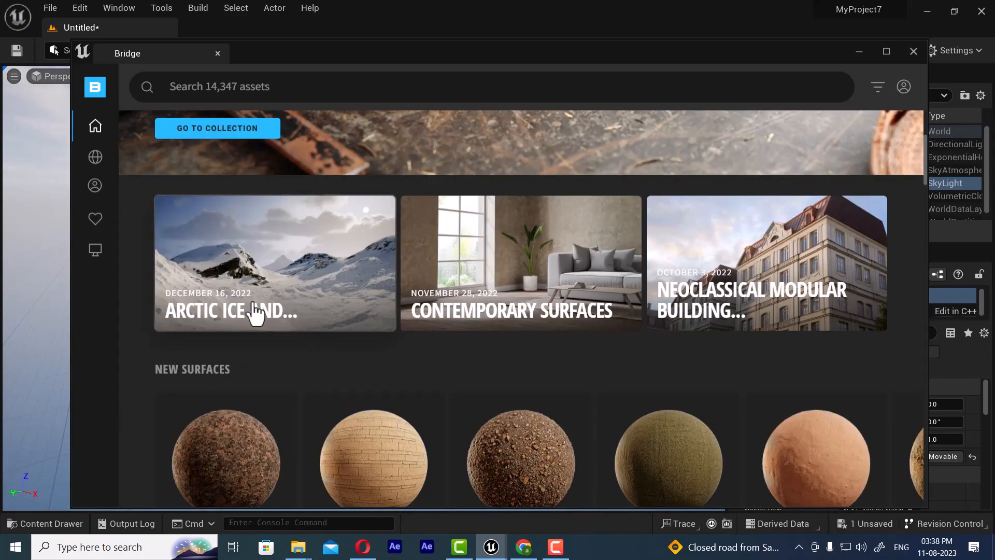
pyautogui.click(245, 260)
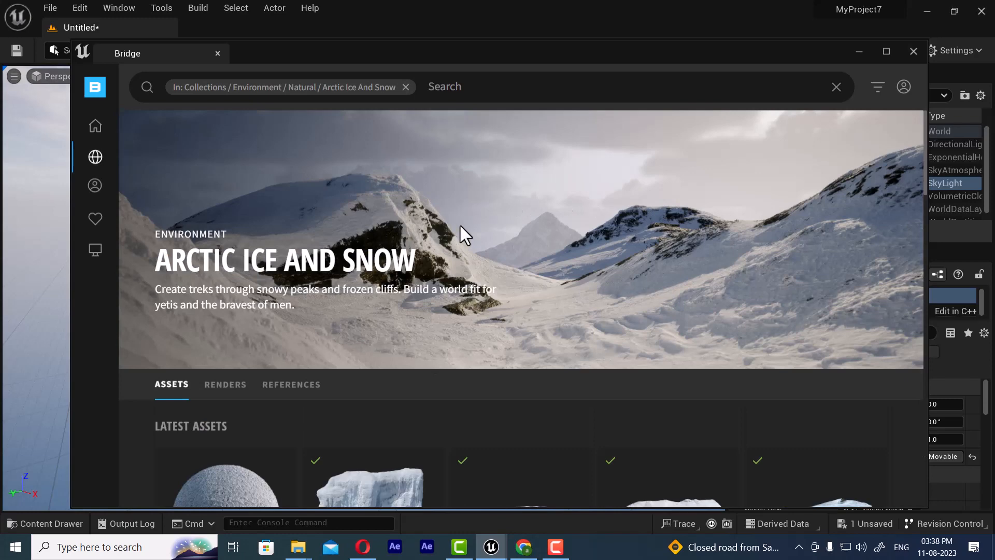
pyautogui.scroll(-4, 461, 231)
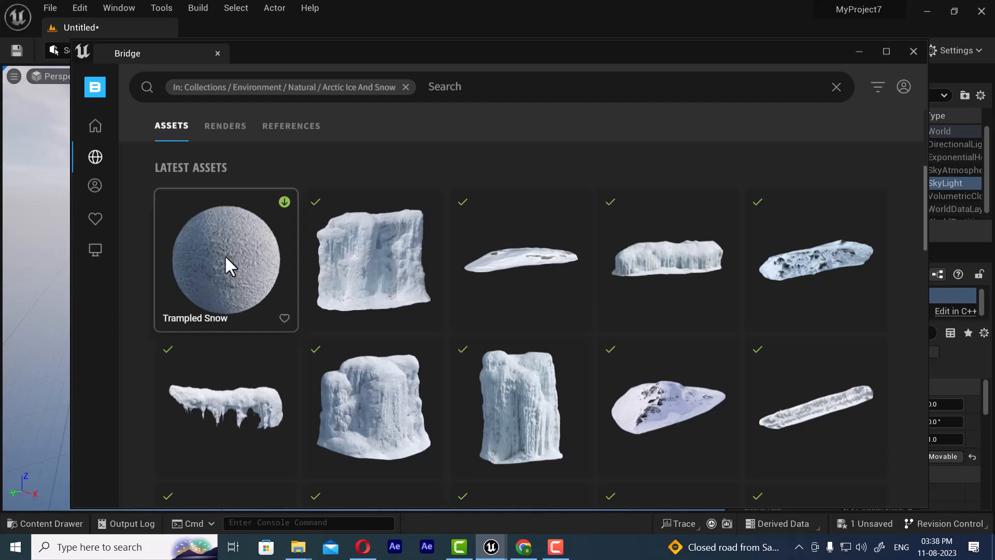
# - Download the Trampled Snow surface and add the Ice Cliff asset to the project
pyautogui.click(284, 202)
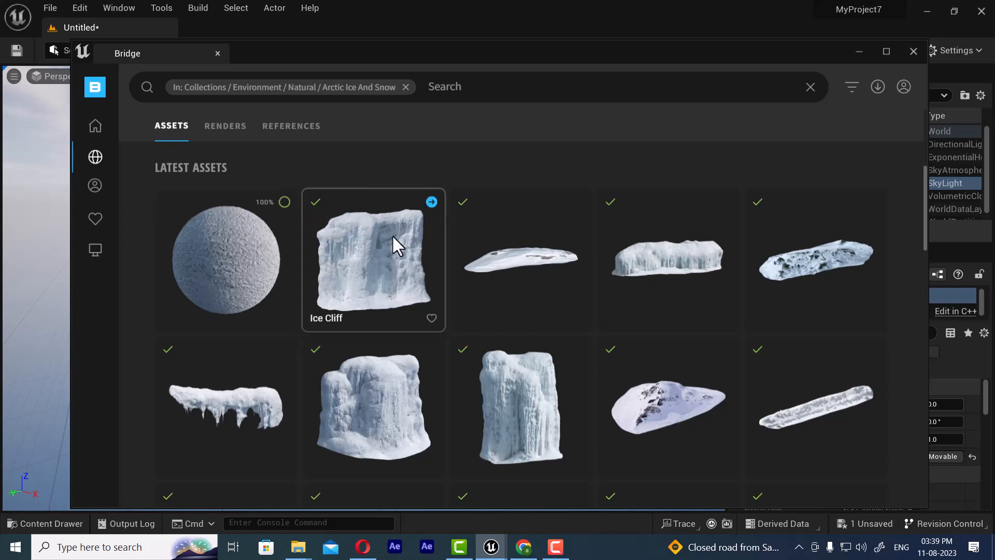
pyautogui.click(432, 202)
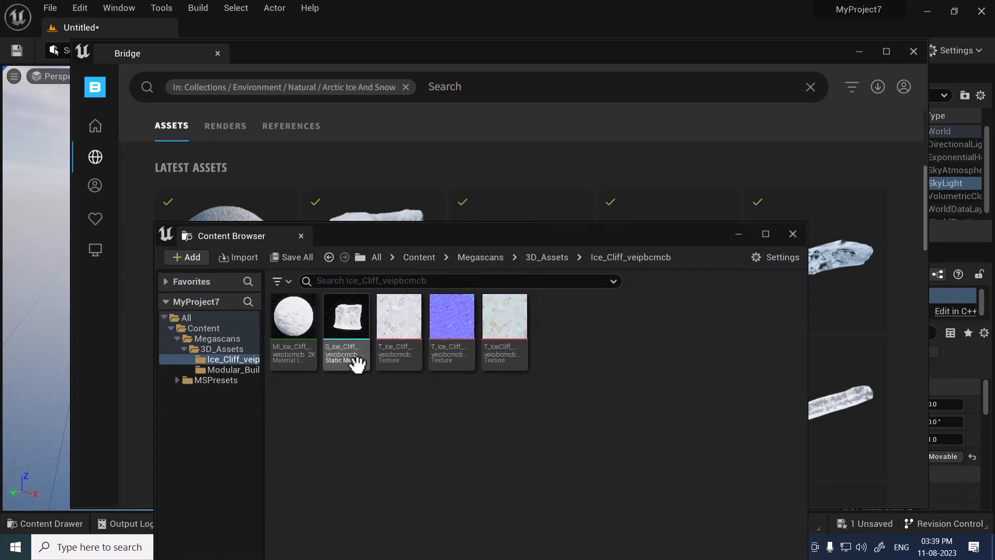
# - Open the imported Ice Cliff static mesh and examine it from several sides
pyautogui.doubleClick(349, 322)
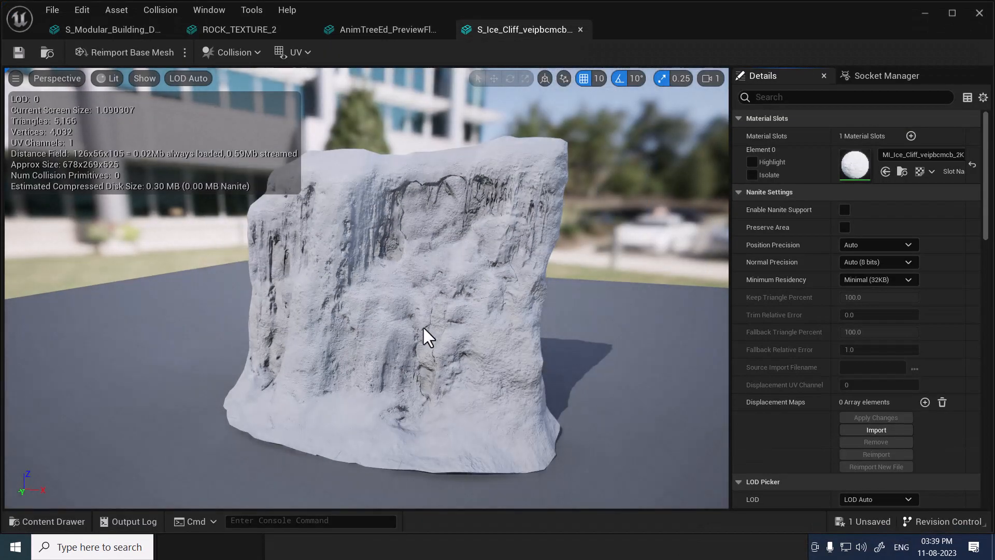
pyautogui.moveTo(427, 338); pyautogui.dragTo(415, 338)
pyautogui.moveTo(319, 355); pyautogui.dragTo(290, 324)
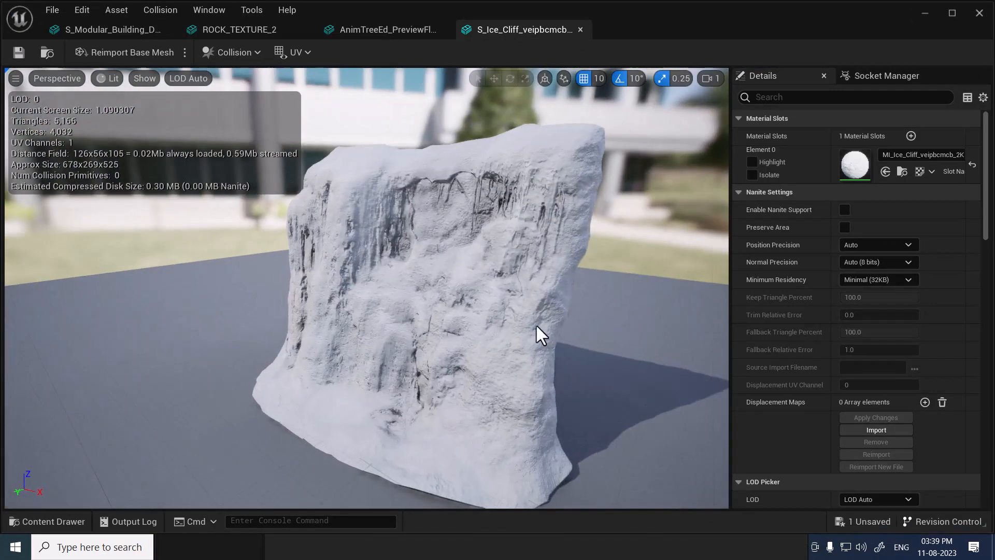
pyautogui.moveTo(539, 334); pyautogui.dragTo(16, 344)
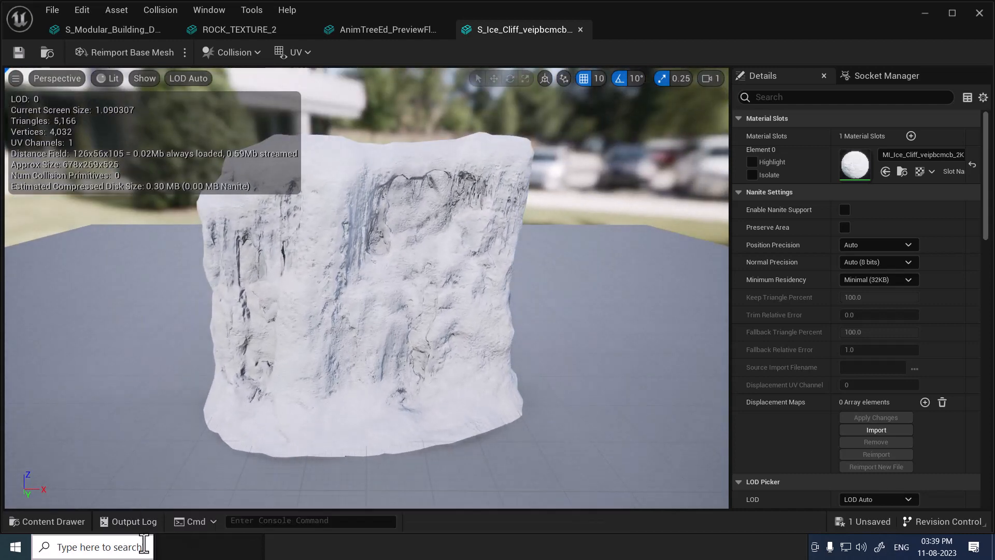
# - Inspect the other open static meshes: the AnimTreeEd preview floor, ROCK_TEXTURE_2 and, up close, the modular building doorway
pyautogui.click(24, 522)
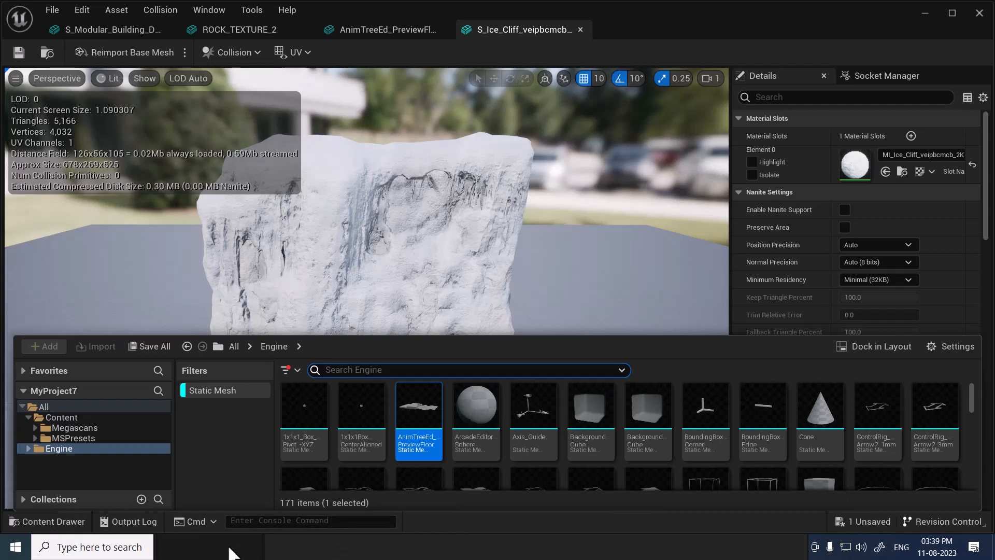
pyautogui.click(400, 23)
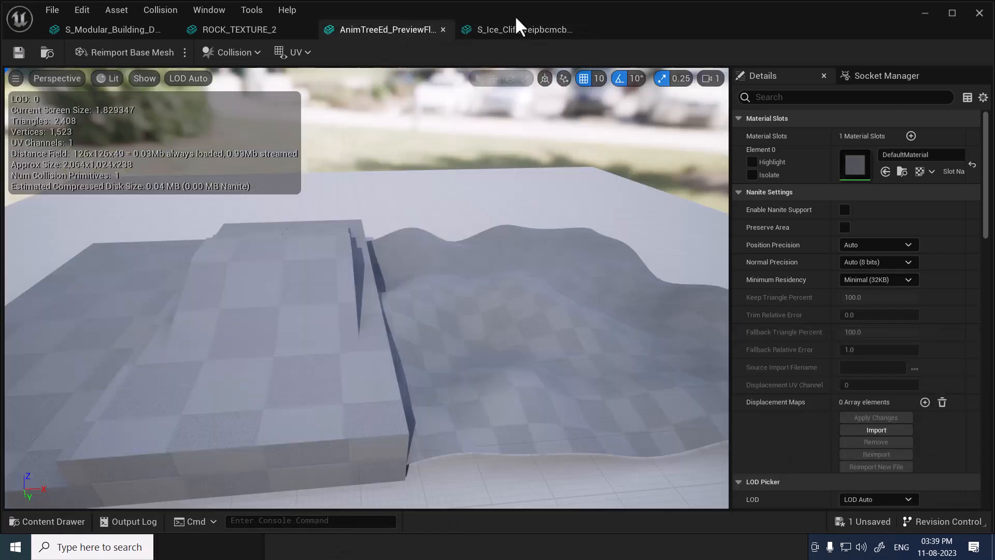
pyautogui.click(485, 31)
pyautogui.click(272, 29)
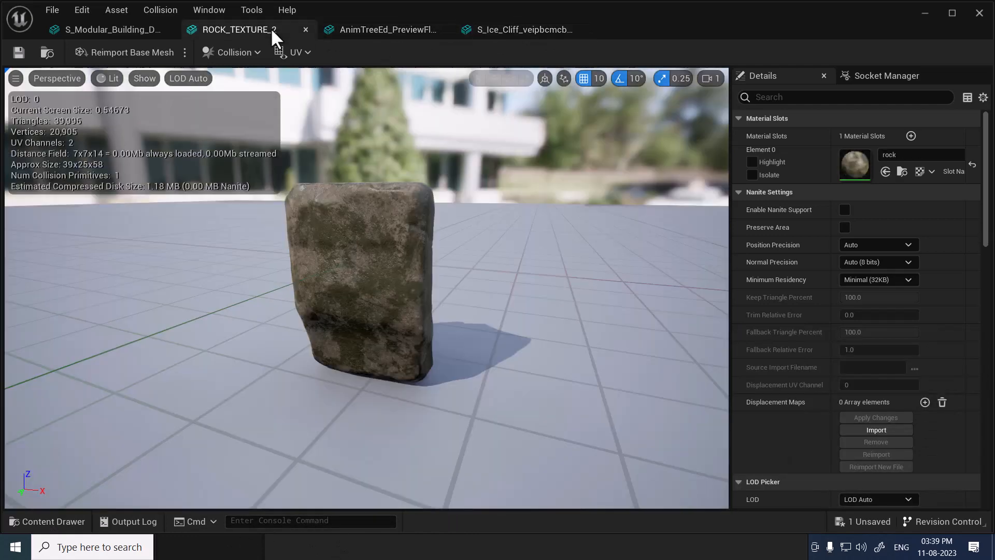
pyautogui.click(94, 30)
pyautogui.press('f')
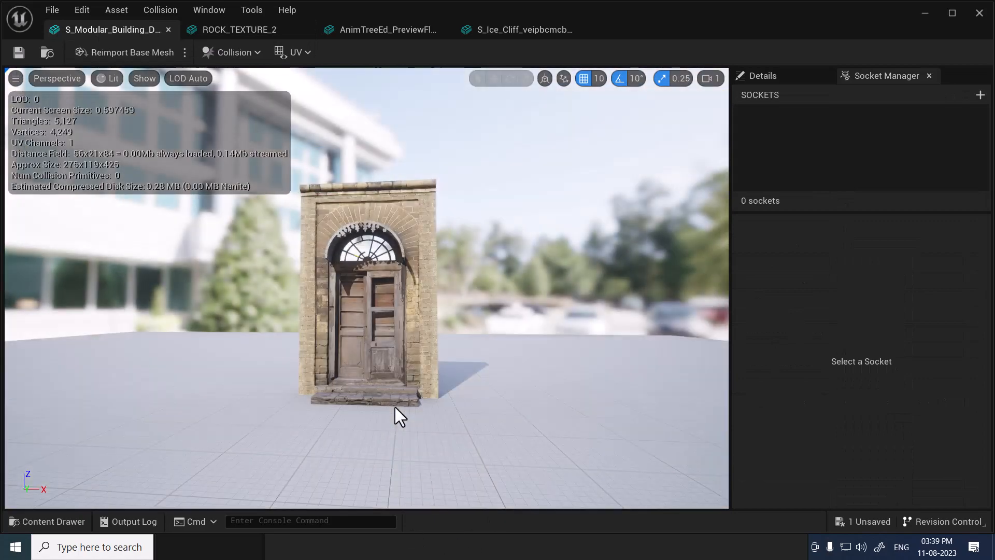
pyautogui.scroll(4, 395, 407)
pyautogui.moveTo(410, 366)
pyautogui.keyDown('alt'); pyautogui.mouseDown()
pyautogui.moveTo(482, 394)
pyautogui.moveTo(409, 366)
pyautogui.mouseUp(); pyautogui.keyUp('alt')
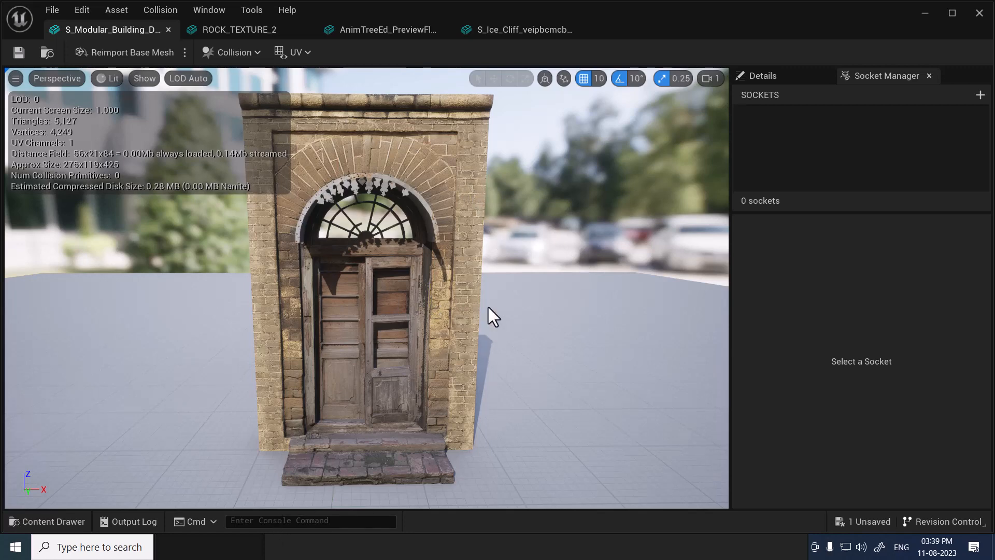
# - Switch to Quixel Bridge and add the long, low Ice Cliff from the Arctic Ice and Snow collection to the project
pyautogui.hotkey('alt', 'Tab')
pyautogui.click(626, 178)
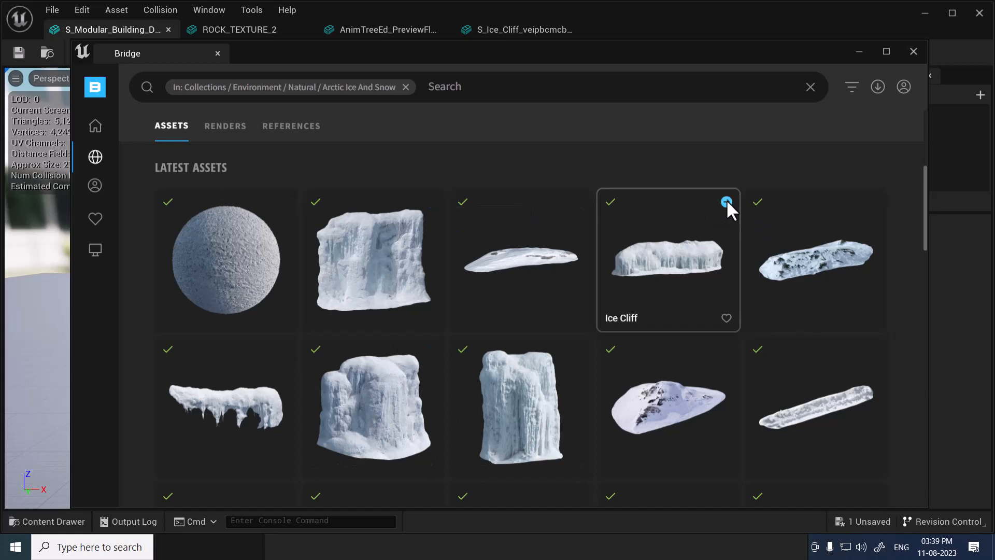
pyautogui.click(727, 201)
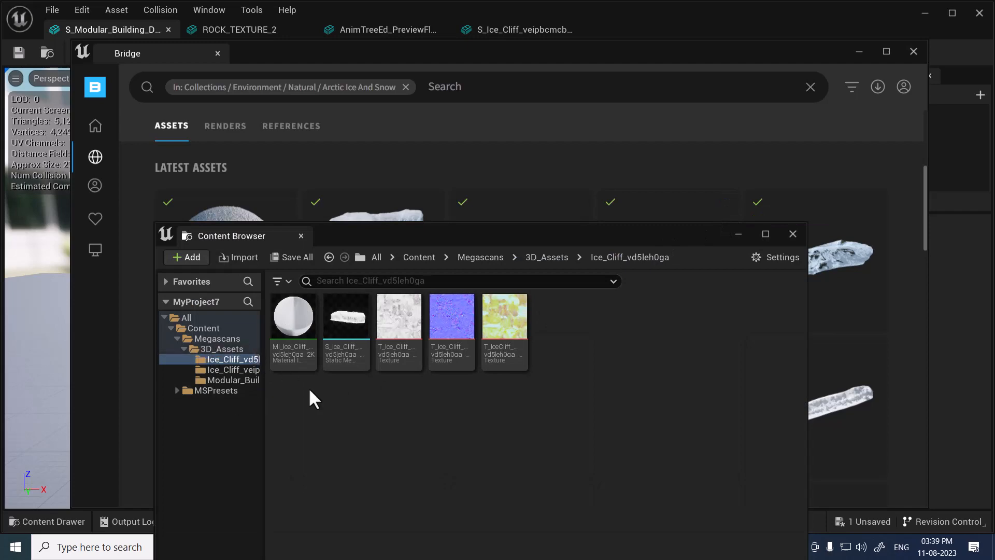
pyautogui.click(861, 53)
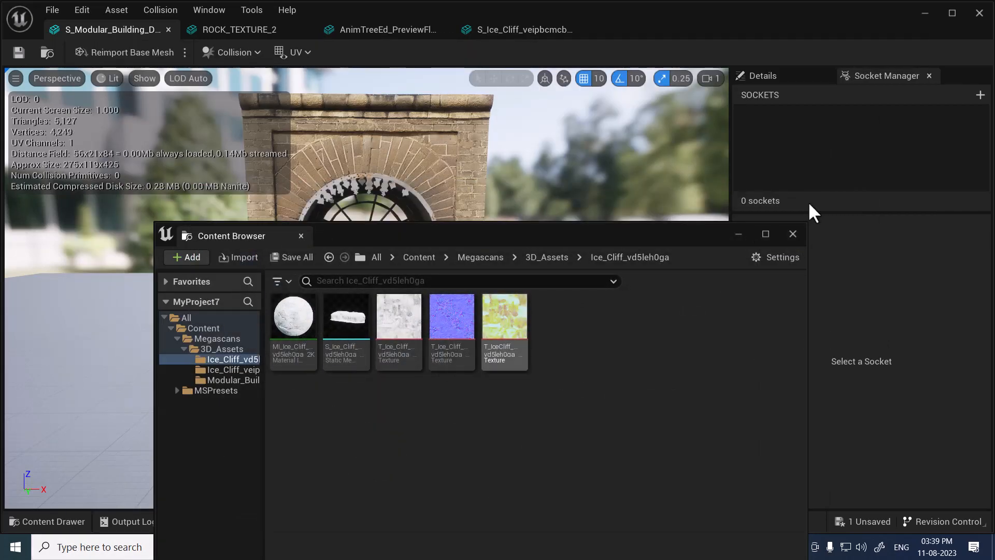
pyautogui.click(793, 233)
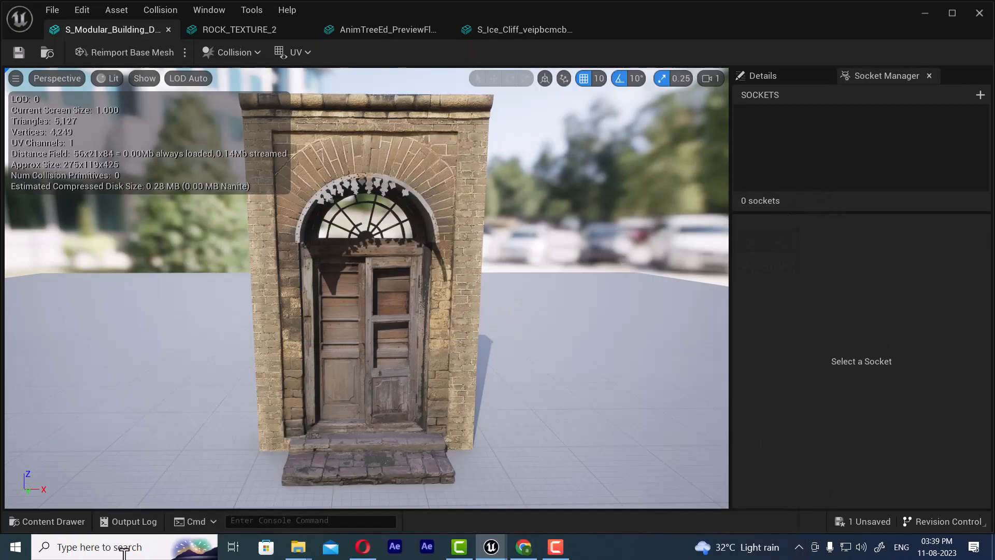
# - Show the static meshes in the project's Content folder and bring up the tall S_Ice_Cliff_veipbcmcb mesh
pyautogui.click(51, 521)
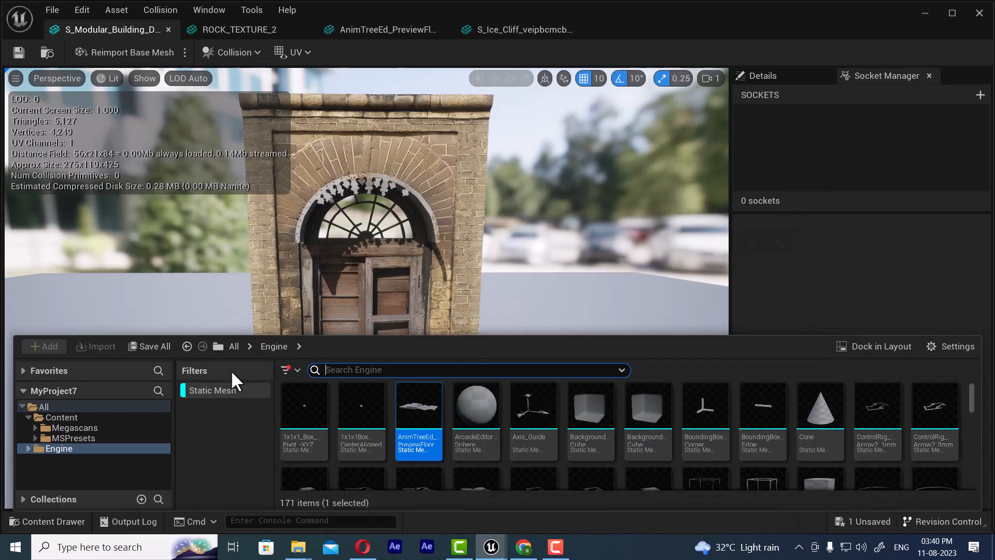
pyautogui.click(52, 406)
pyautogui.click(52, 417)
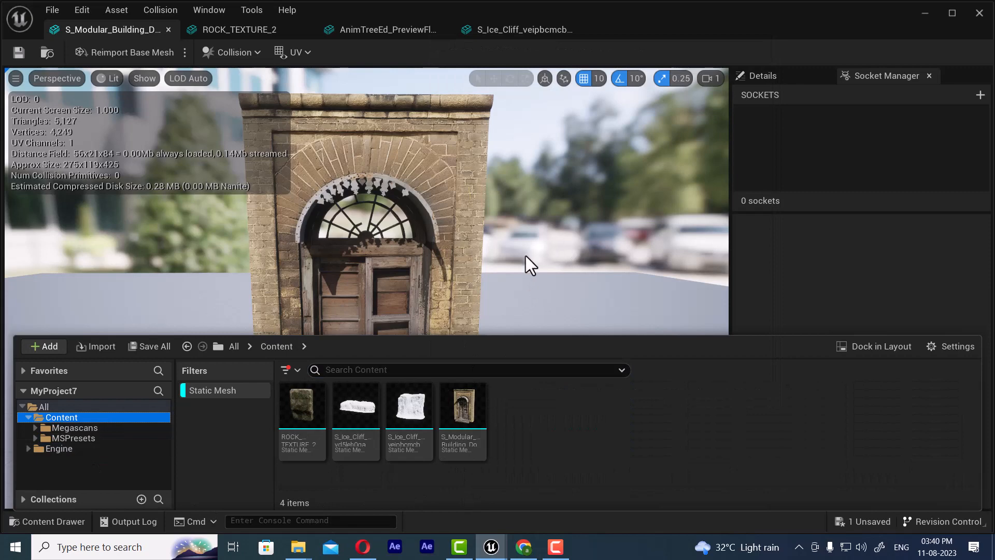
pyautogui.scroll(-5, 526, 256)
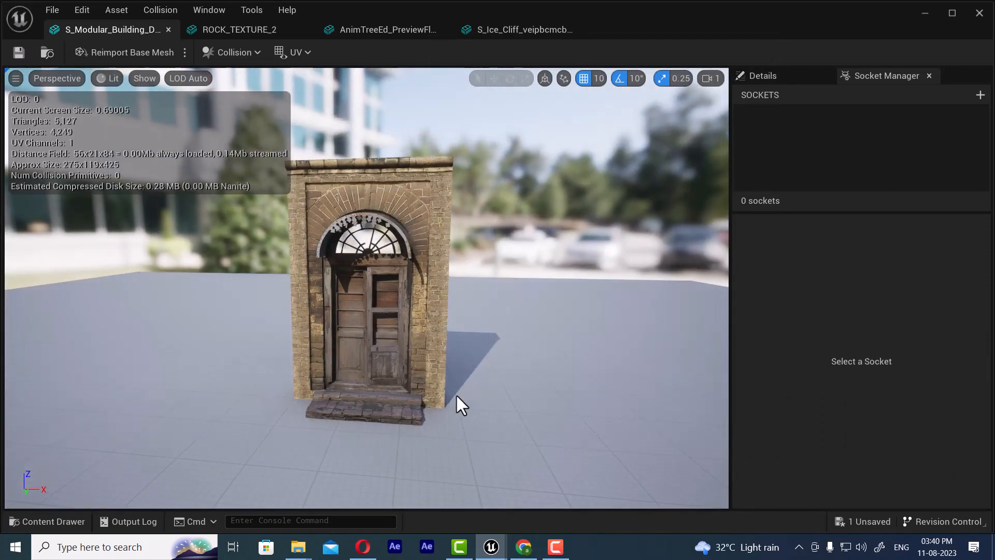
pyautogui.click(56, 522)
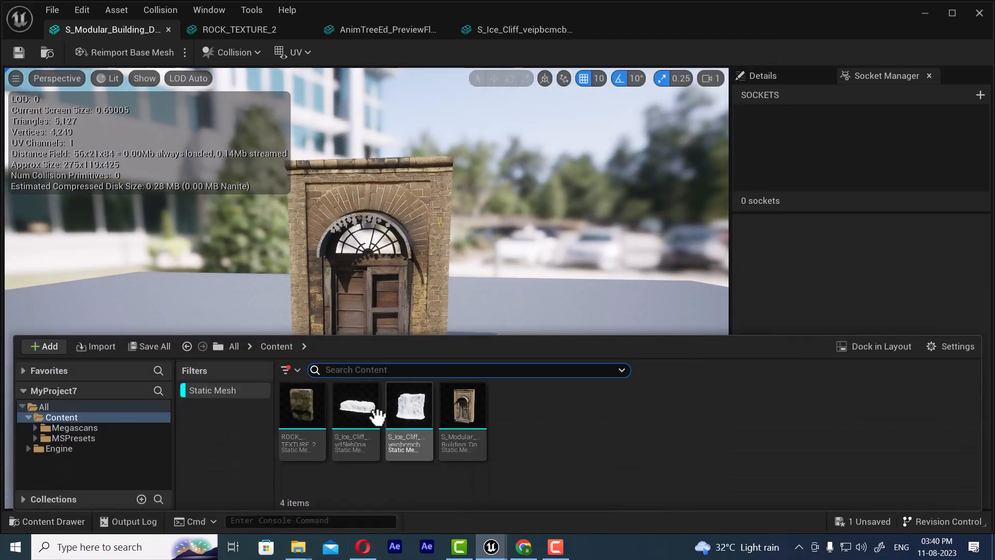
pyautogui.moveTo(409, 409)
pyautogui.mouseDown()
pyautogui.moveTo(498, 304)
pyautogui.moveTo(417, 405)
pyautogui.mouseUp()
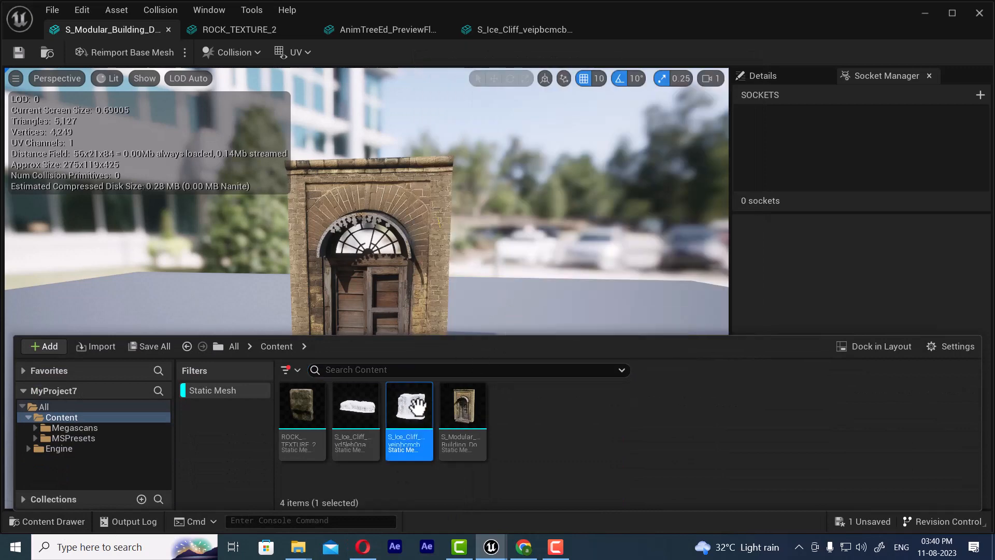
pyautogui.doubleClick(417, 405)
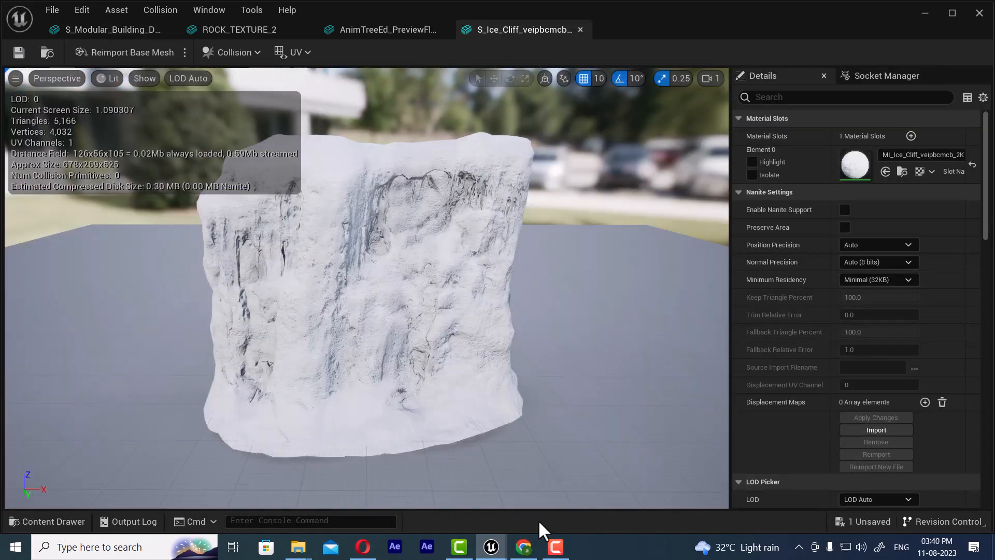
# - Close the MyProject14 editor and try to switch to the MyProject7 level window
pyautogui.moveTo(491, 547)
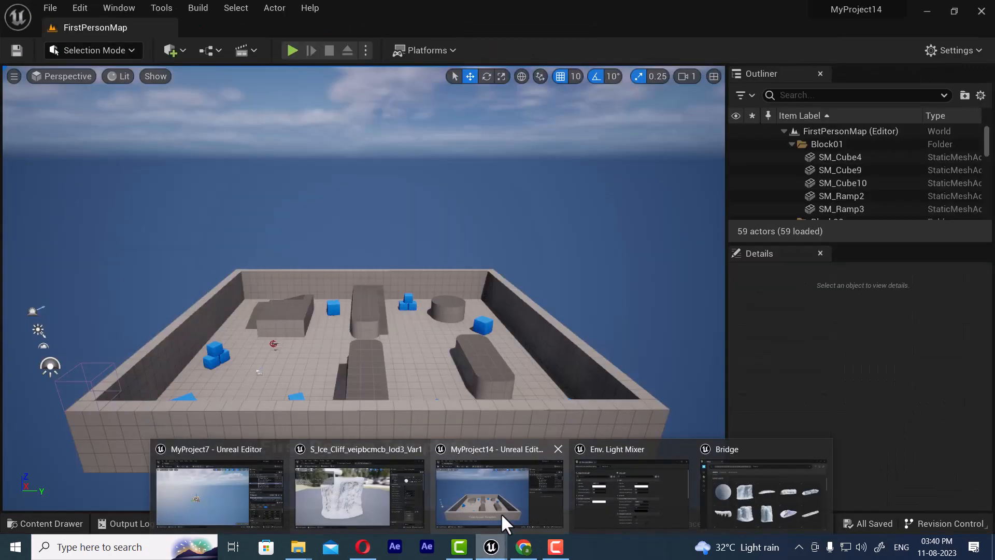
pyautogui.click(501, 512)
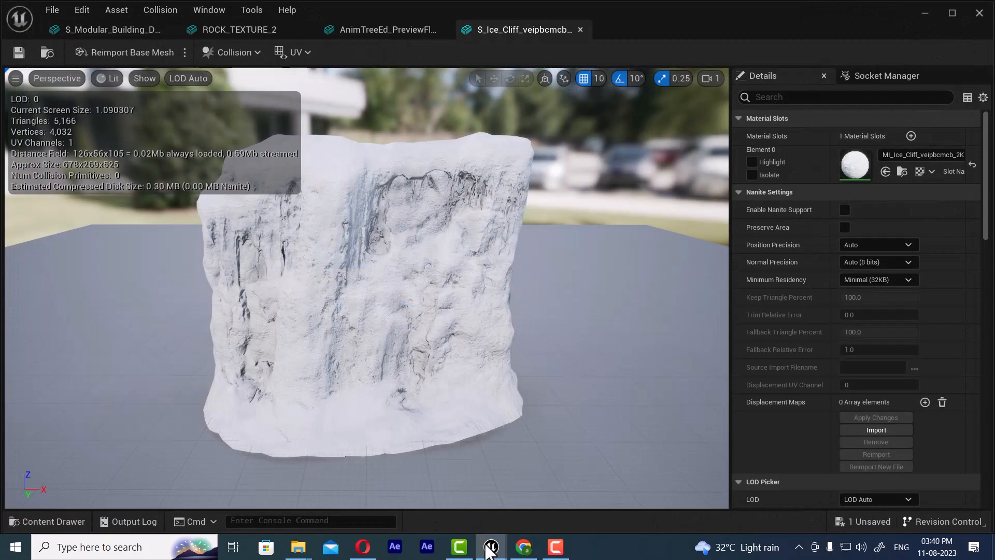
pyautogui.moveTo(491, 549)
pyautogui.moveTo(655, 499)
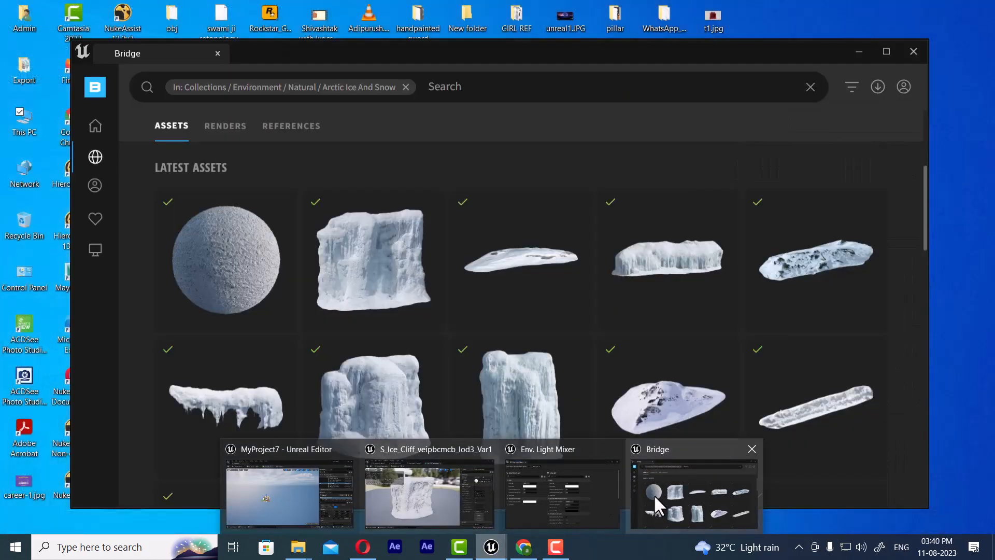
pyautogui.click(276, 508)
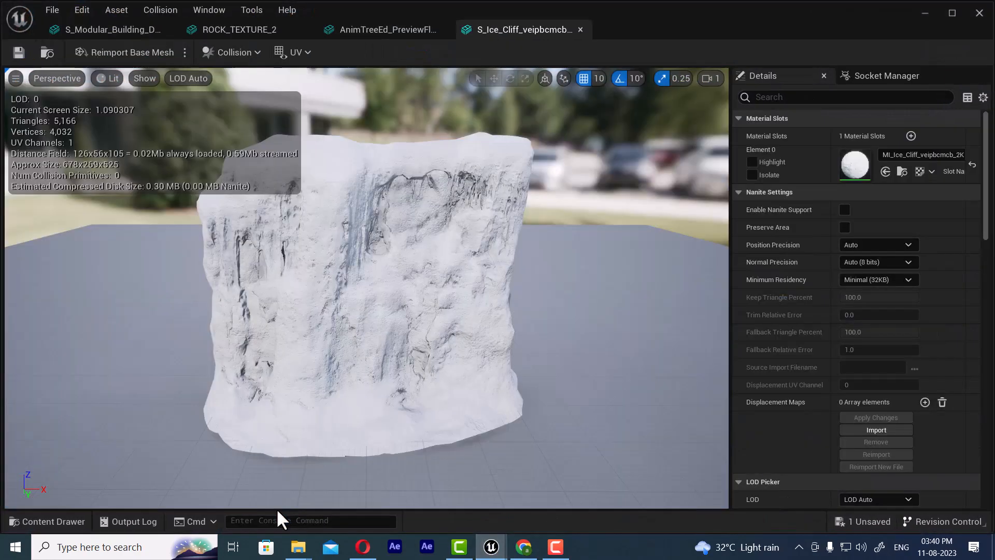
# - Try to place the long S_Ice_Cliff_vd5leh0ga mesh in the preview viewport of the open Ice Cliff mesh
pyautogui.click(32, 522)
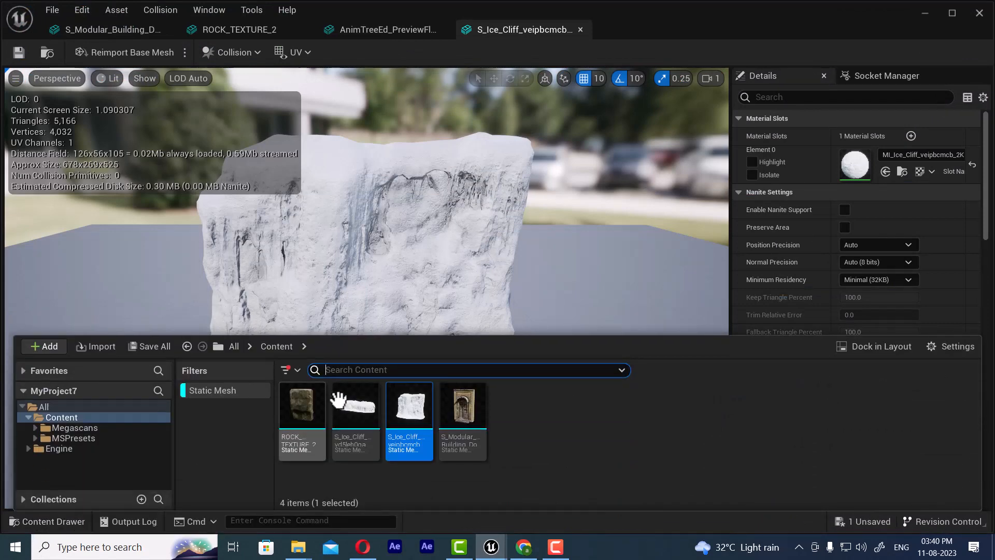
pyautogui.moveTo(354, 411)
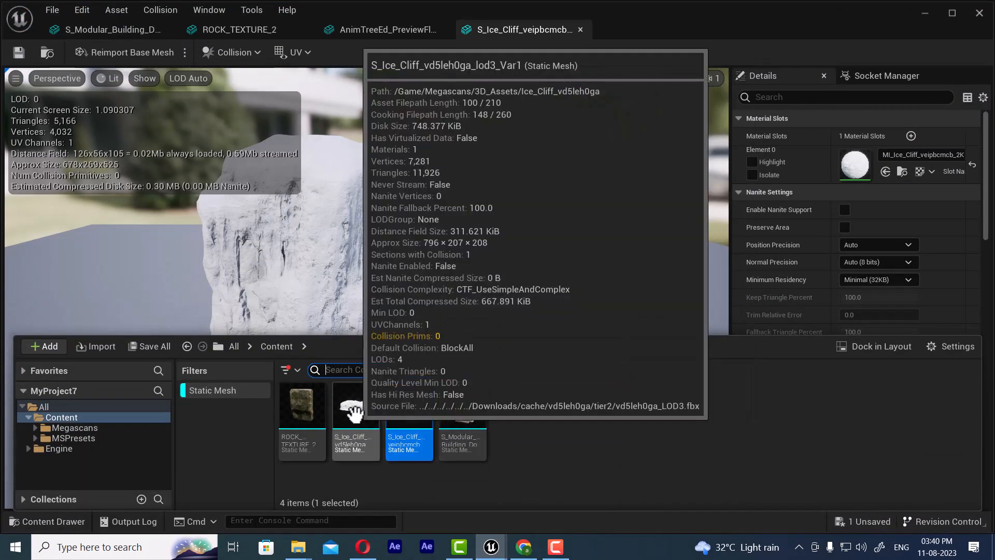
pyautogui.moveTo(354, 410); pyautogui.dragTo(564, 309)
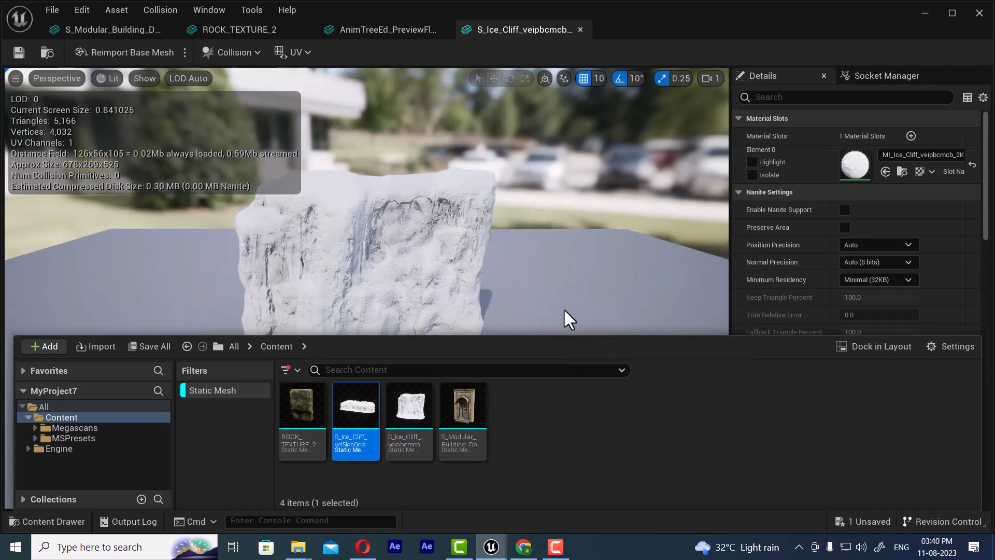
pyautogui.moveTo(449, 272); pyautogui.dragTo(397, 259)
# - Close the open static mesh editors, from the building doorway to the Ice Cliff, and return to the MyProject7 level
pyautogui.click(98, 24)
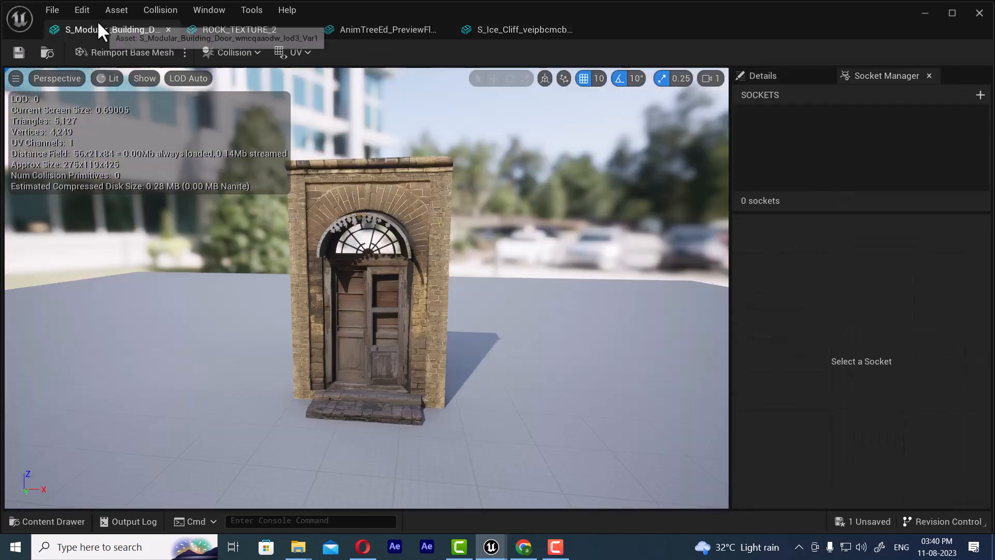
pyautogui.click(168, 29)
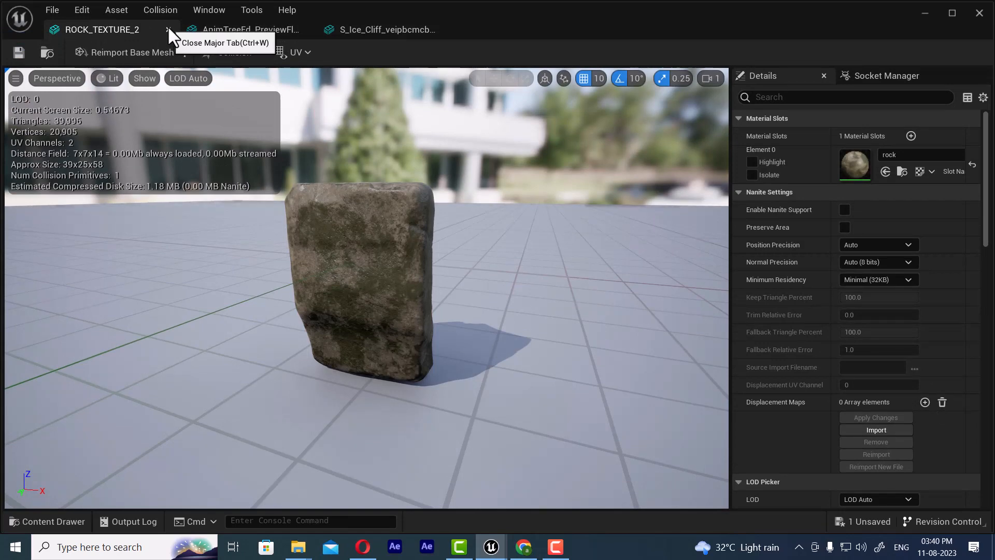
pyautogui.click(168, 30)
pyautogui.click(168, 29)
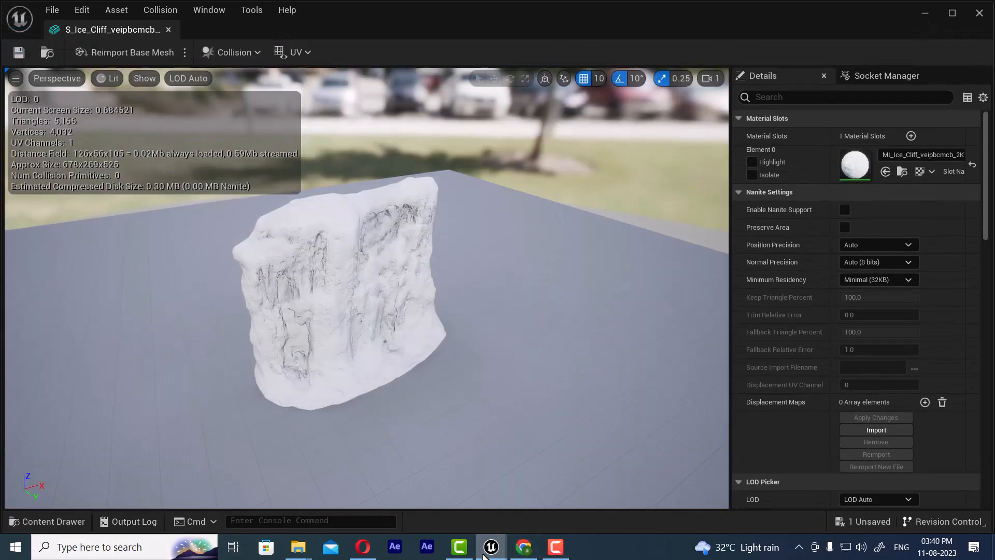
pyautogui.moveTo(491, 547)
pyautogui.click(168, 30)
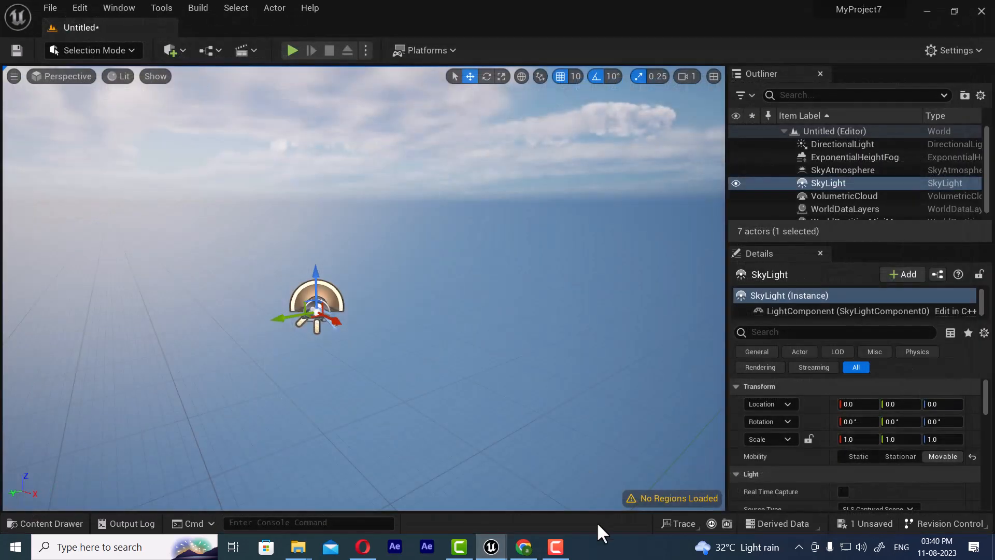
# - Place the long S_Ice_Cliff_vd5leh0ga mesh beside the SkyLight at about 80, -50, -90 and view it up close from the front
pyautogui.click(45, 523)
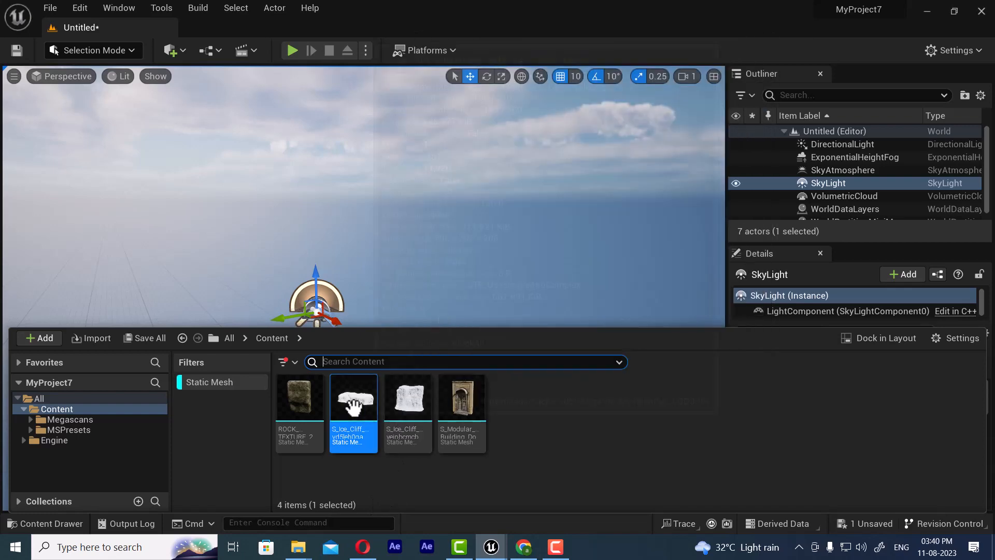
pyautogui.moveTo(353, 407)
pyautogui.moveTo(353, 407); pyautogui.dragTo(349, 295)
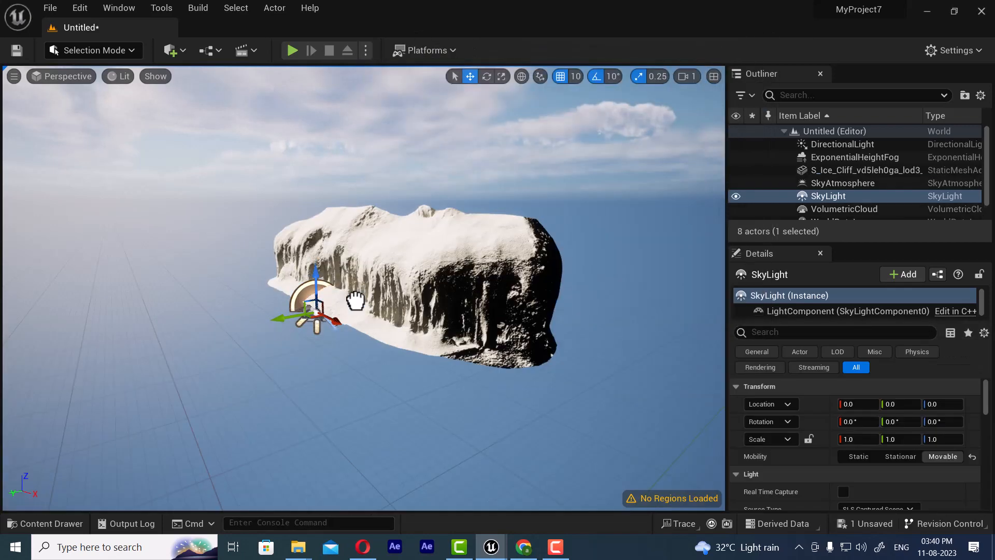
pyautogui.moveTo(356, 353); pyautogui.dragTo(356, 354)
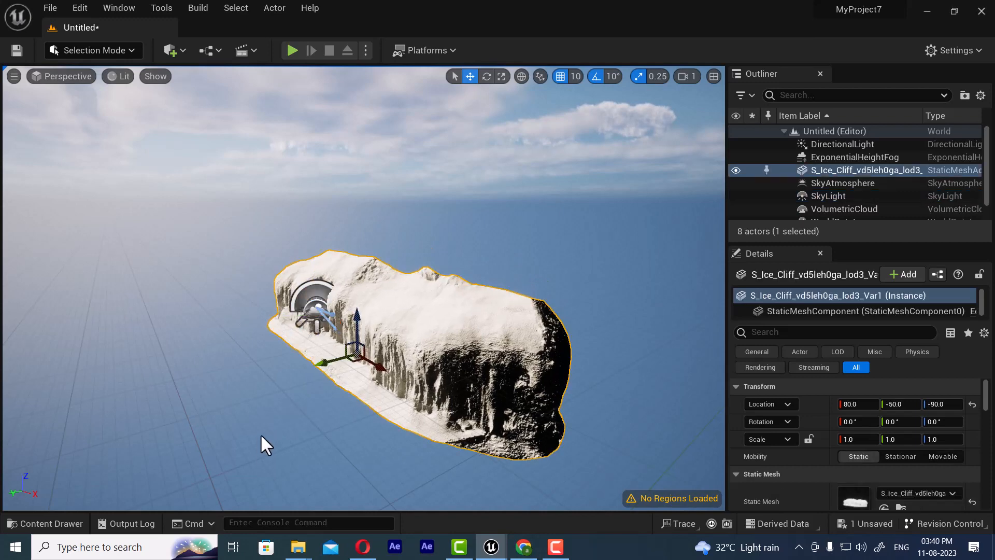
pyautogui.keyDown('alt'); pyautogui.moveTo(259, 437); pyautogui.dragTo(425, 444); pyautogui.keyUp('alt')
pyautogui.keyDown('alt'); pyautogui.moveTo(376, 403); pyautogui.dragTo(343, 398); pyautogui.keyUp('alt')
pyautogui.moveTo(466, 385)
pyautogui.mouseDown(button='middle')
pyautogui.moveTo(452, 384)
pyautogui.moveTo(477, 389)
pyautogui.mouseUp(button='middle')
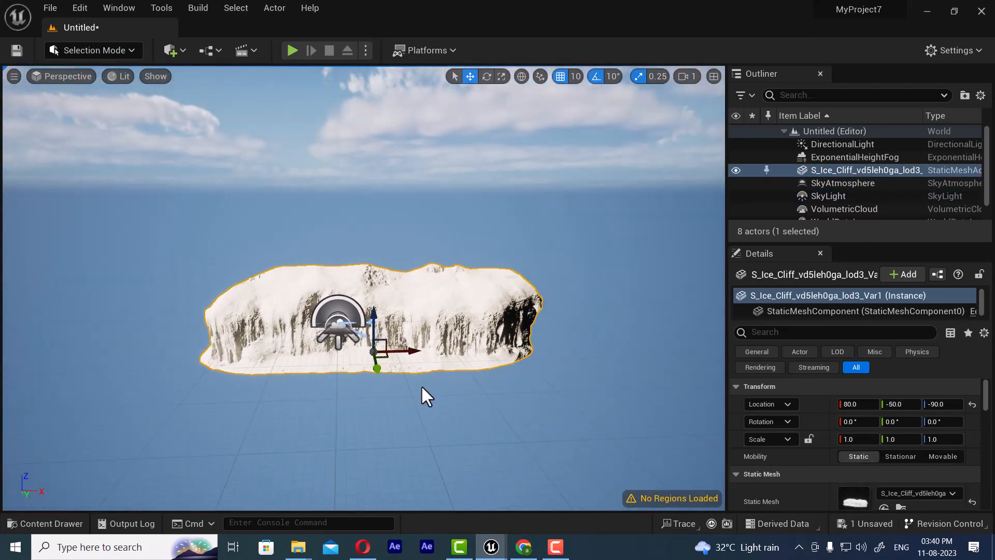
pyautogui.scroll(10, 447, 369)
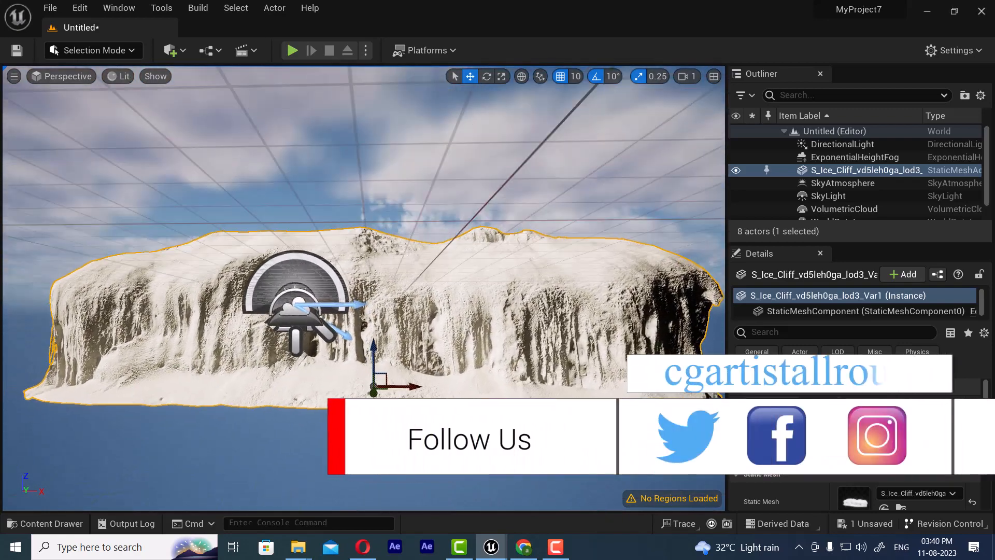
pyautogui.keyDown('alt'); pyautogui.moveTo(389, 342); pyautogui.dragTo(389, 336); pyautogui.keyUp('alt')
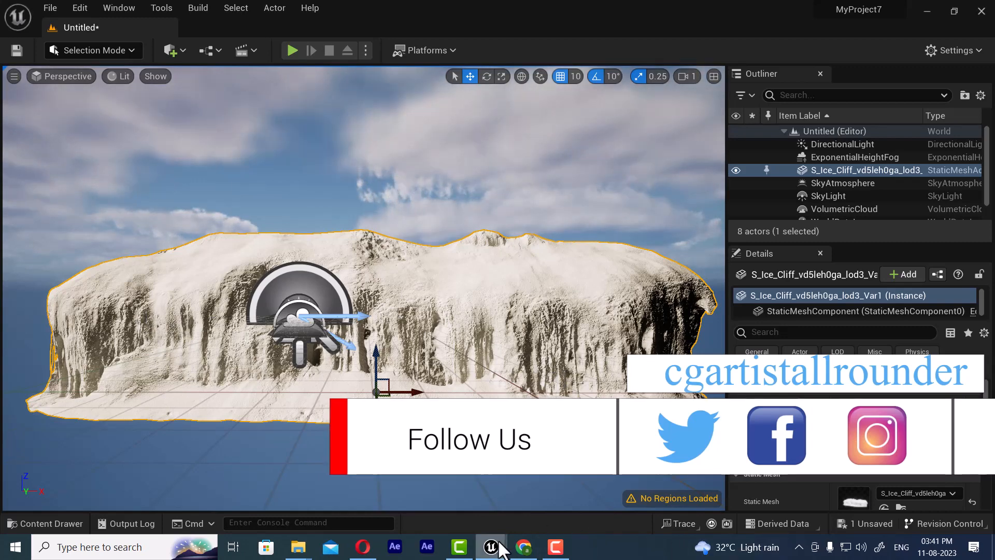
# - Switch to Quixel Bridge and add the Snowy Ground asset to the project, then export the long Ice Cliff again
pyautogui.moveTo(491, 545)
pyautogui.click(608, 491)
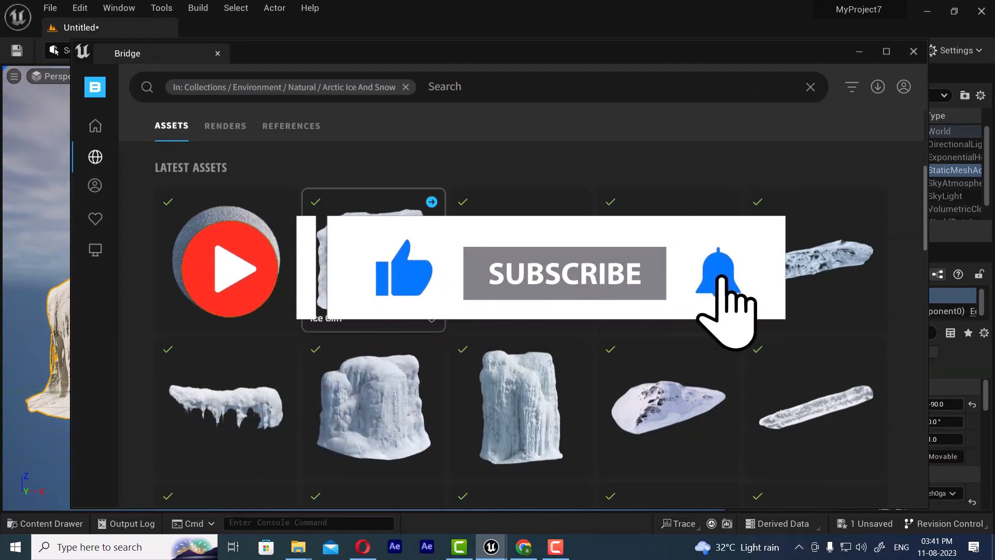
pyautogui.click(579, 202)
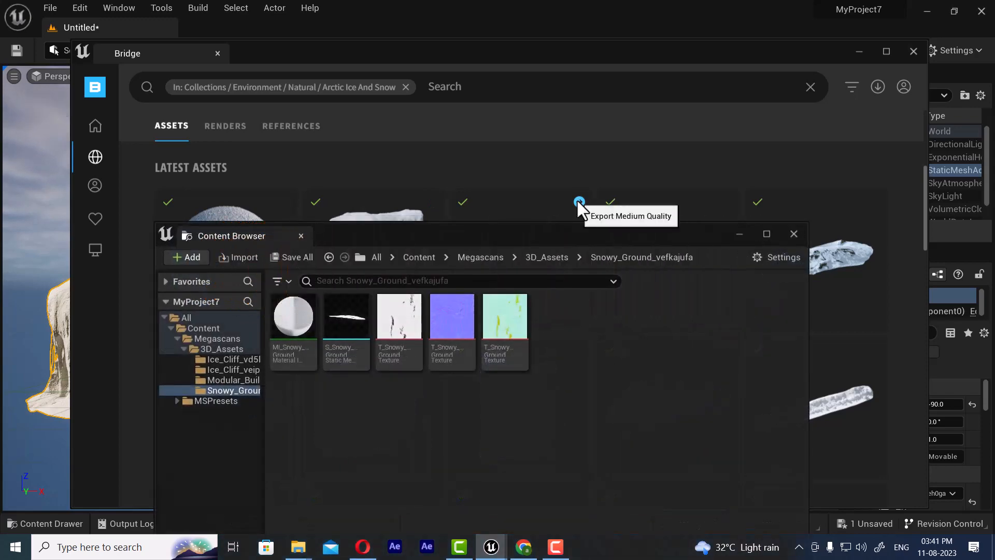
pyautogui.click(794, 234)
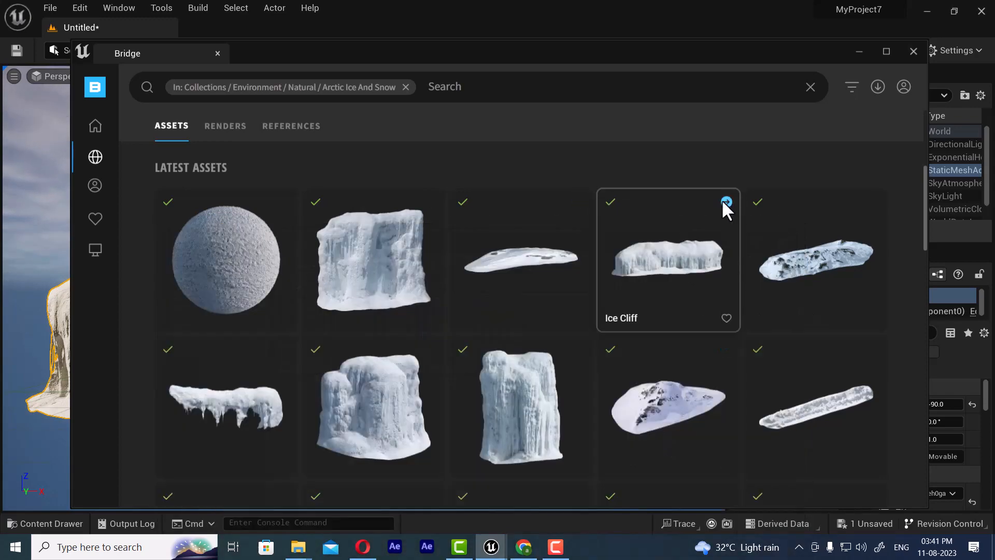
pyautogui.click(726, 202)
pyautogui.click(795, 234)
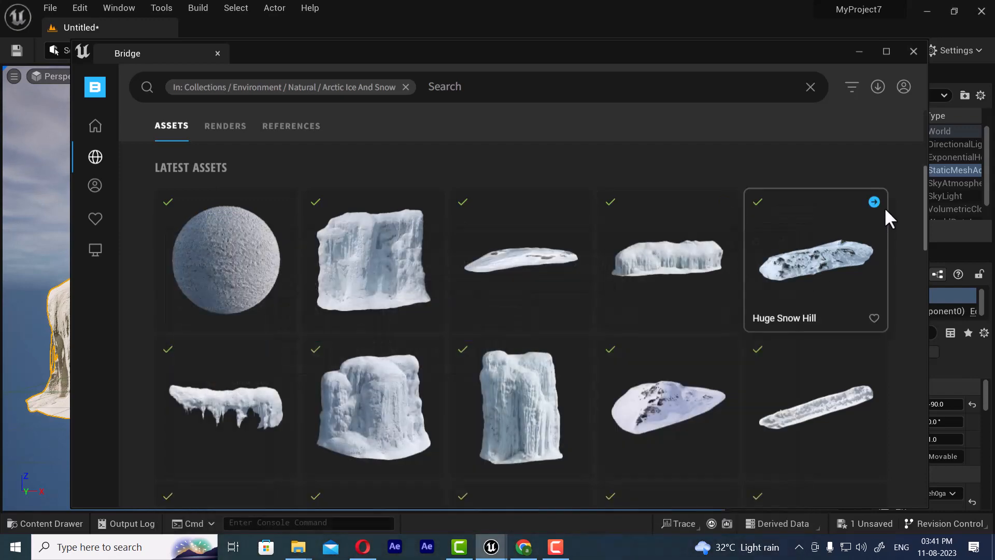
# - Add the Huge Snow Hill, the tall, narrow Ice Cliff and the Large Ice Cliff assets to the project
pyautogui.click(875, 201)
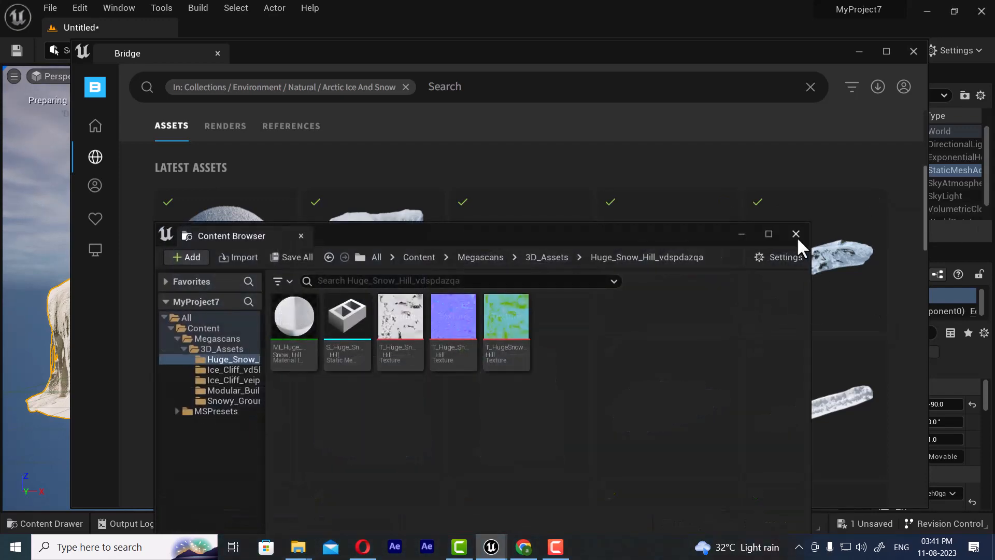
pyautogui.click(796, 234)
pyautogui.click(578, 349)
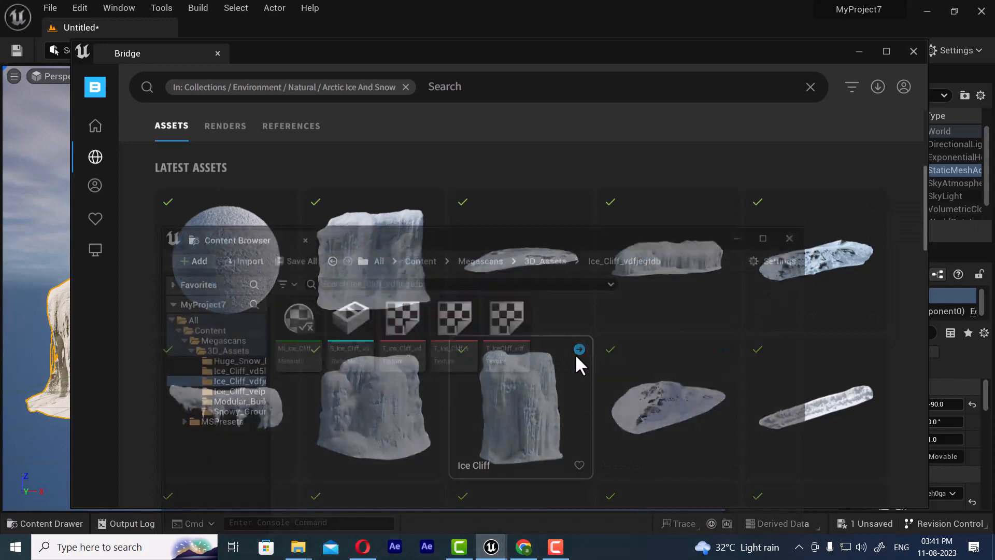
pyautogui.click(797, 234)
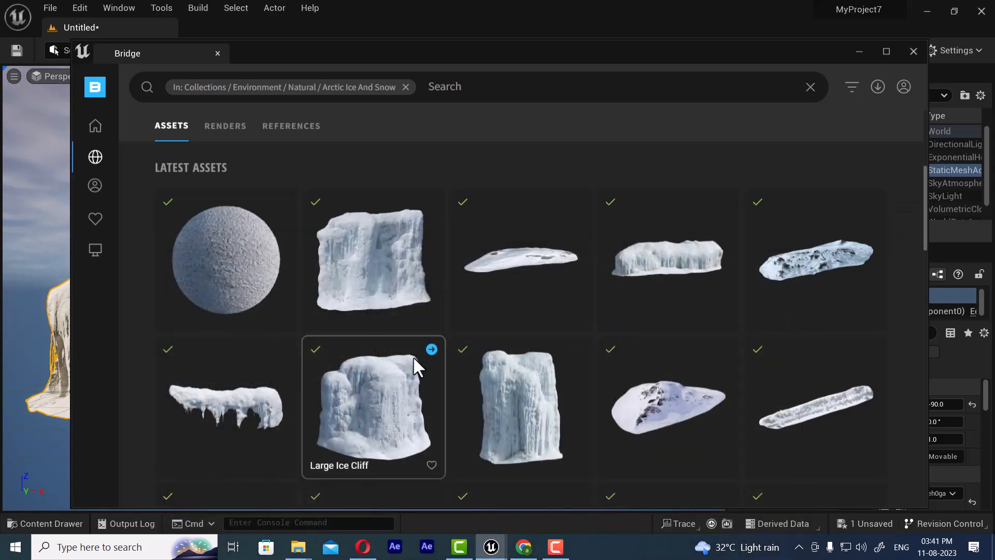
pyautogui.click(432, 349)
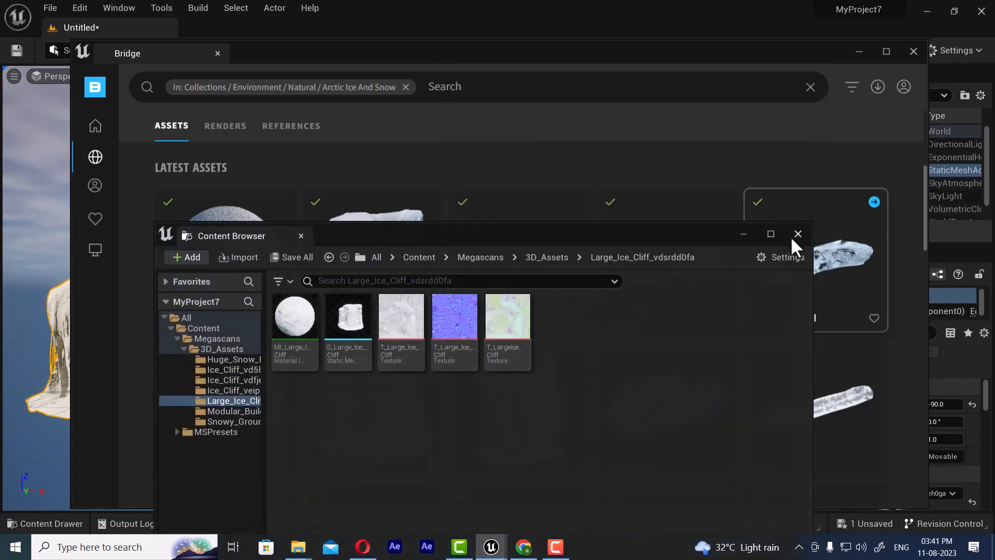
# - Add the Ice Cliff with hanging icicles, the long, narrow Snow Embankment and the Snow Hill assets to the project
pyautogui.click(795, 234)
pyautogui.click(284, 349)
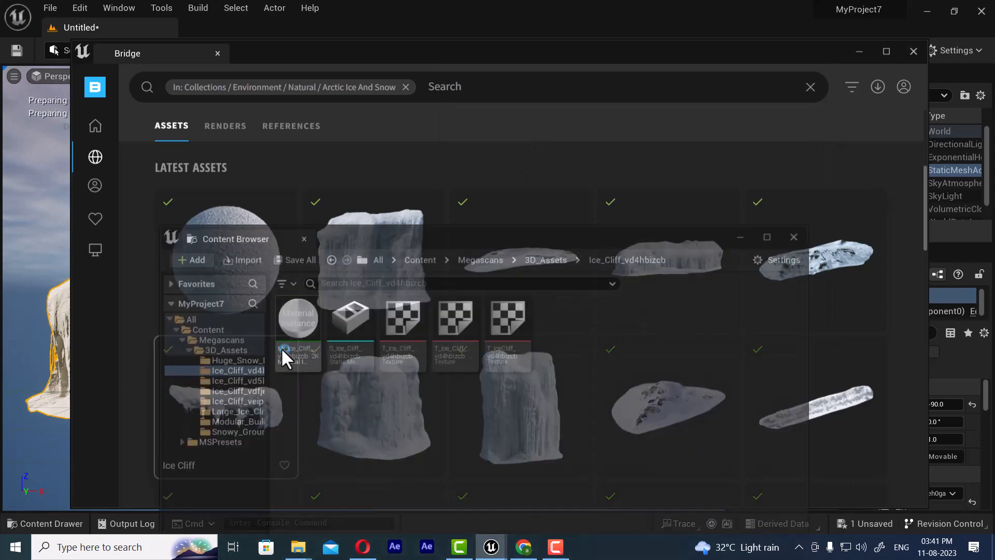
pyautogui.click(794, 239)
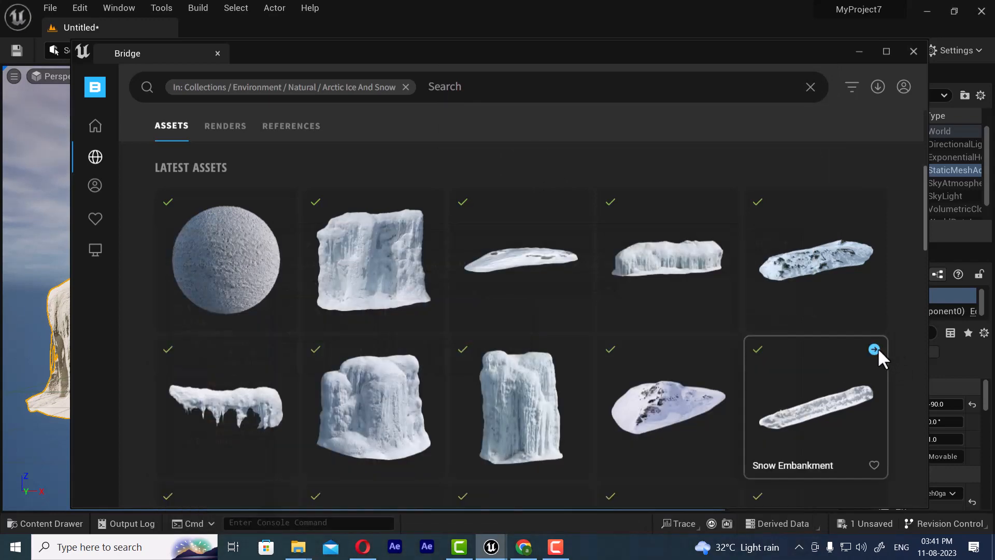
pyautogui.click(873, 348)
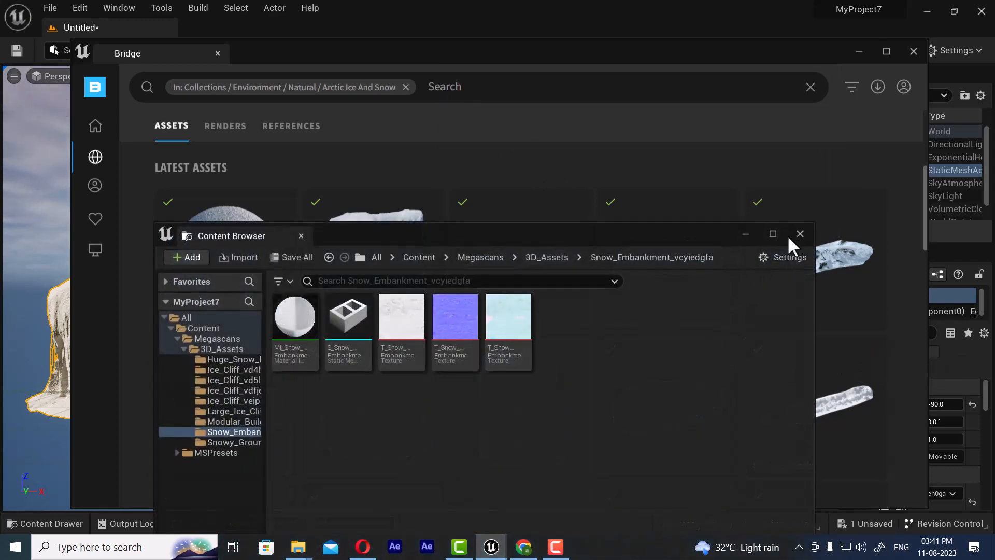
pyautogui.click(726, 350)
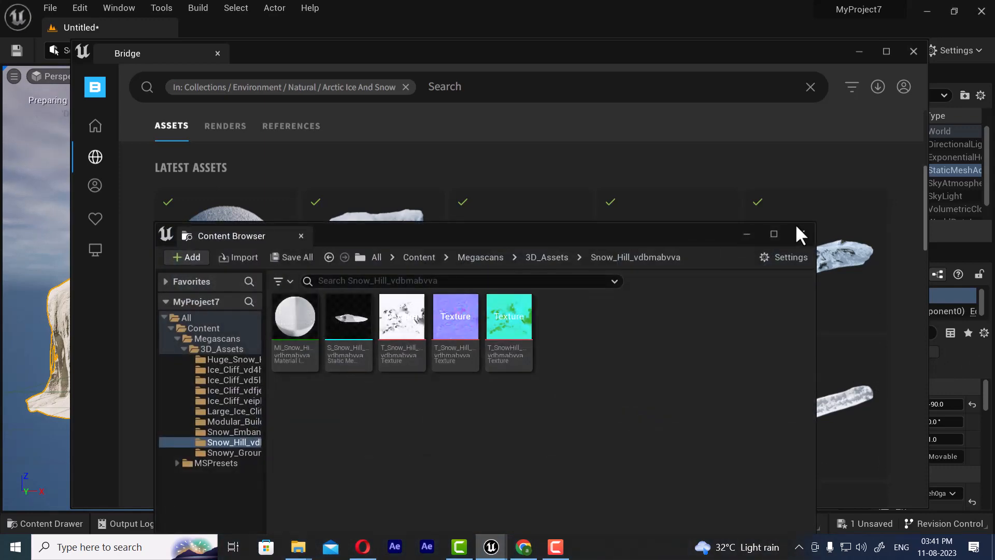
pyautogui.click(801, 234)
# - Add the Plowed Snow Ground and the Rocky Snow Pile beside it to the project
pyautogui.scroll(-3, 524, 334)
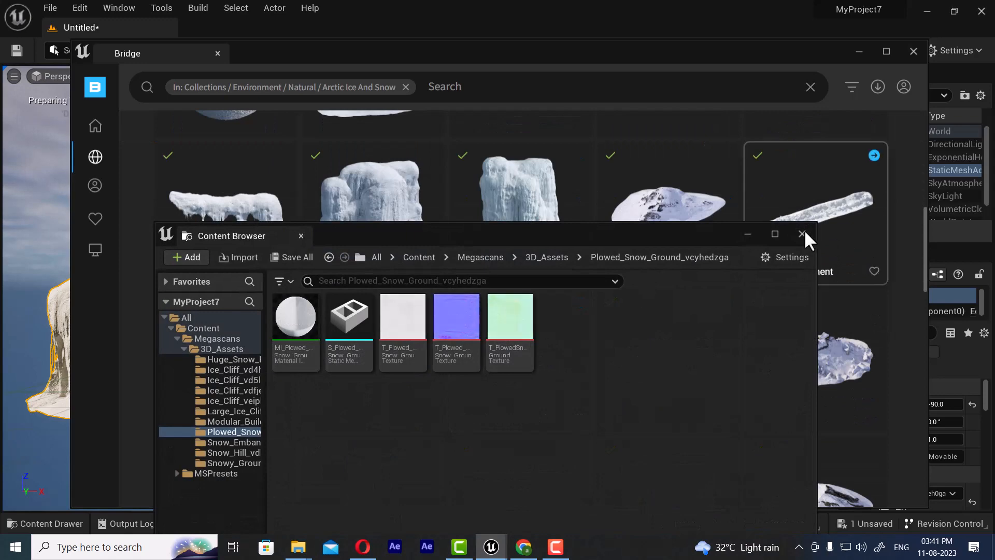
pyautogui.click(801, 231)
pyautogui.click(432, 301)
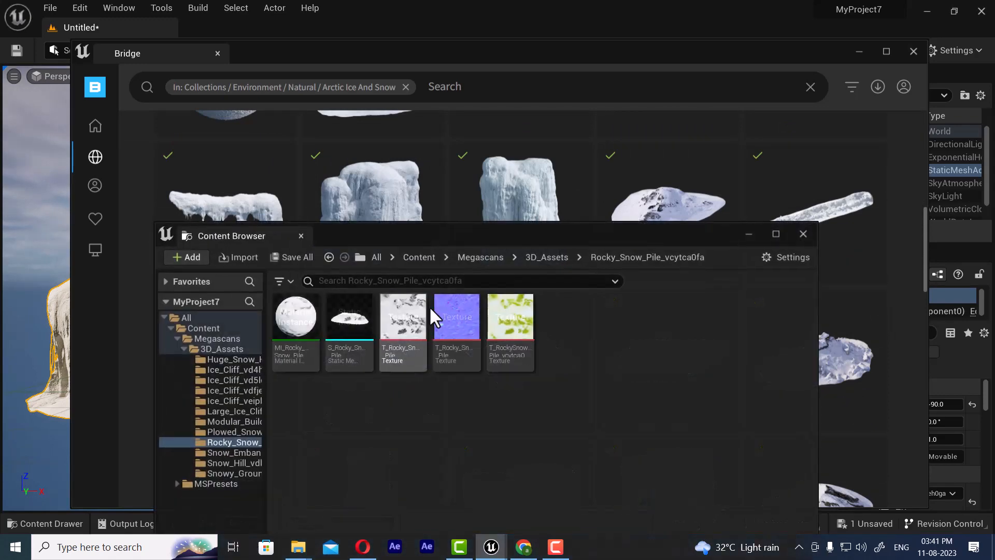
pyautogui.click(801, 233)
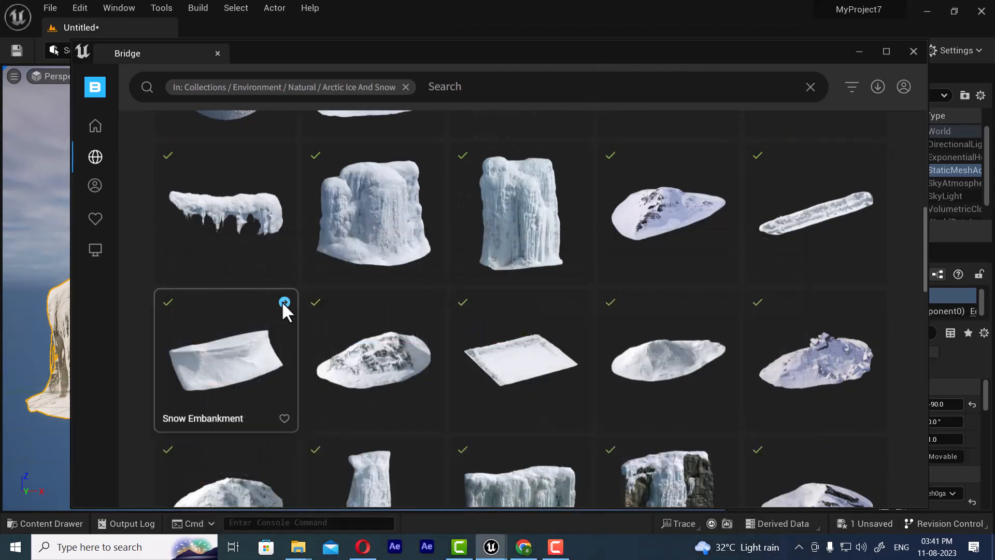
# - Add the curved, sheet-like Snow Embankment, the Huge Snow Pile and the Snowy Rocks Pile assets to the project
pyautogui.click(283, 300)
pyautogui.click(803, 234)
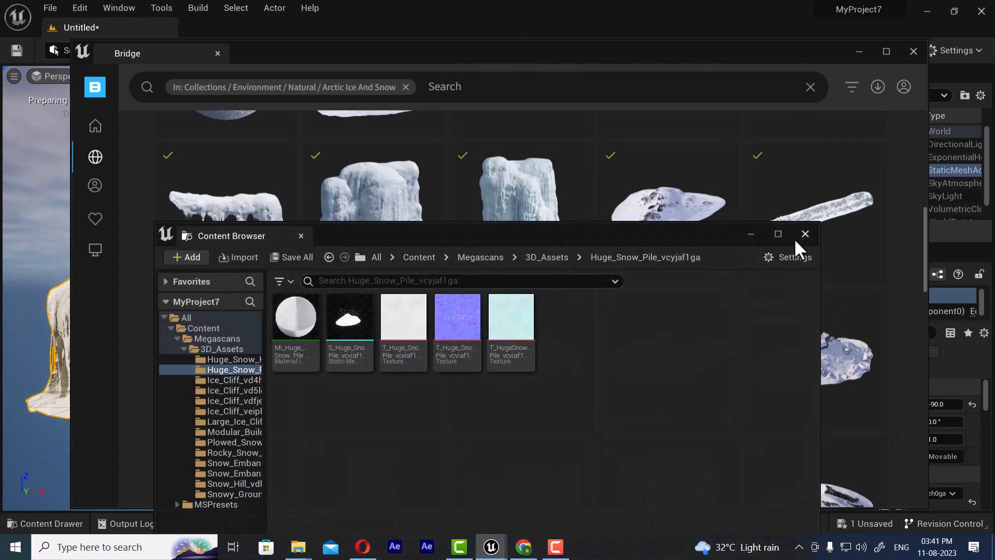
pyautogui.click(804, 232)
pyautogui.click(874, 300)
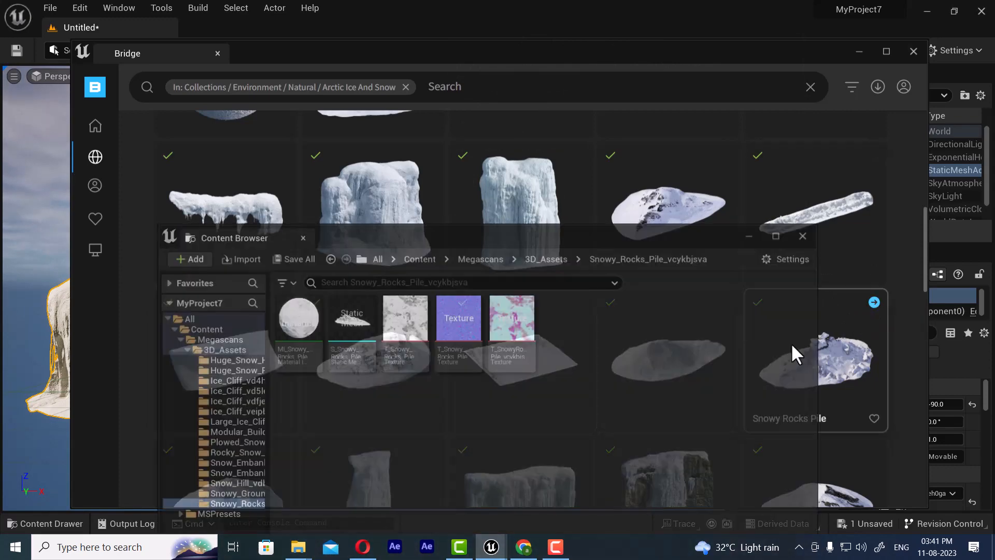
pyautogui.click(807, 233)
# - Add three more Ice Cliff assets to the project: the tall tapering column, the wide icicle wall and the rock-flanked frozen waterfall
pyautogui.scroll(-3, 425, 417)
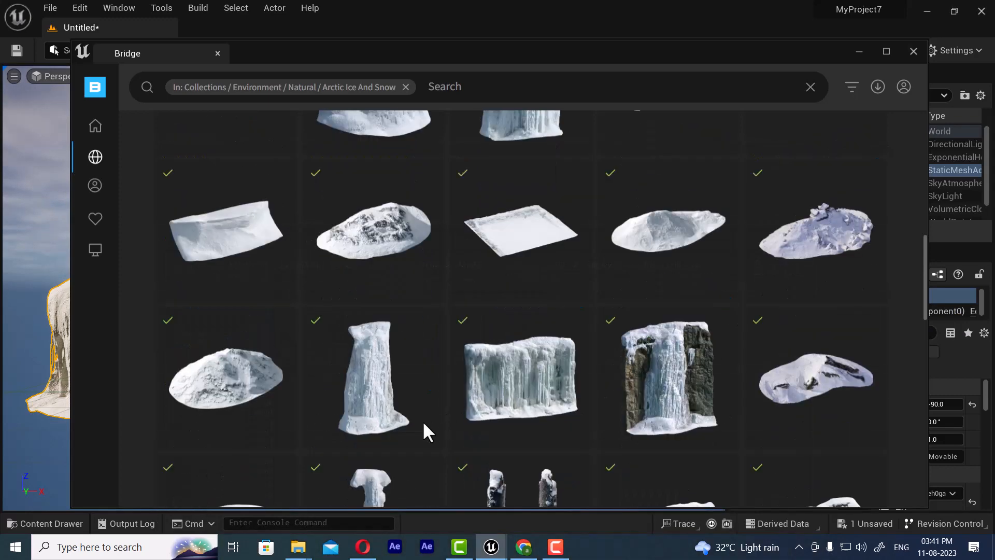
pyautogui.click(430, 321)
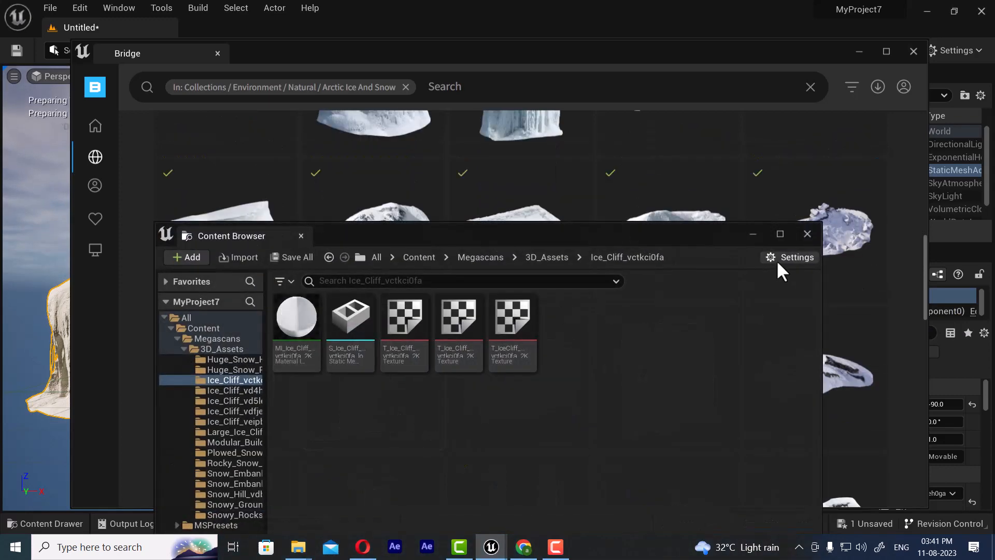
pyautogui.click(806, 232)
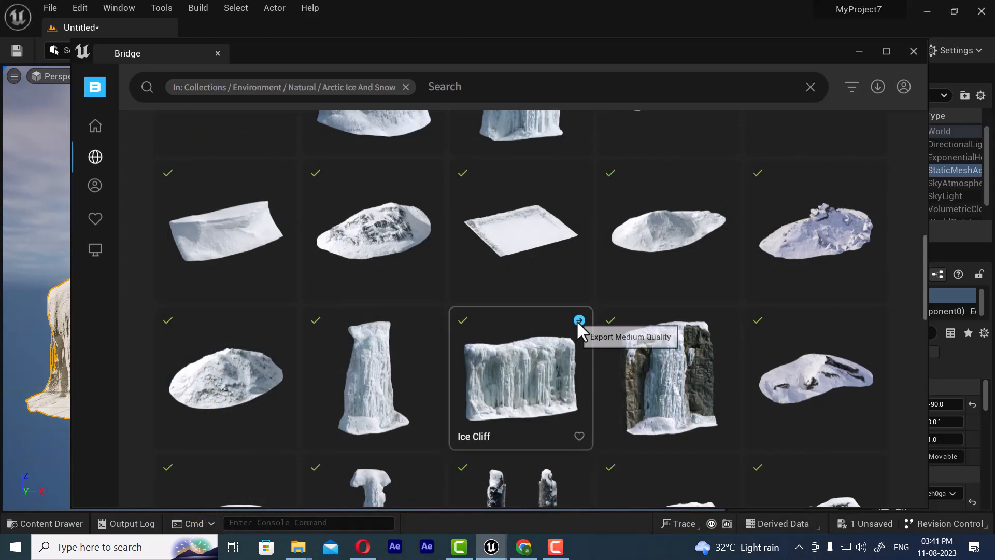
pyautogui.click(579, 320)
pyautogui.click(808, 234)
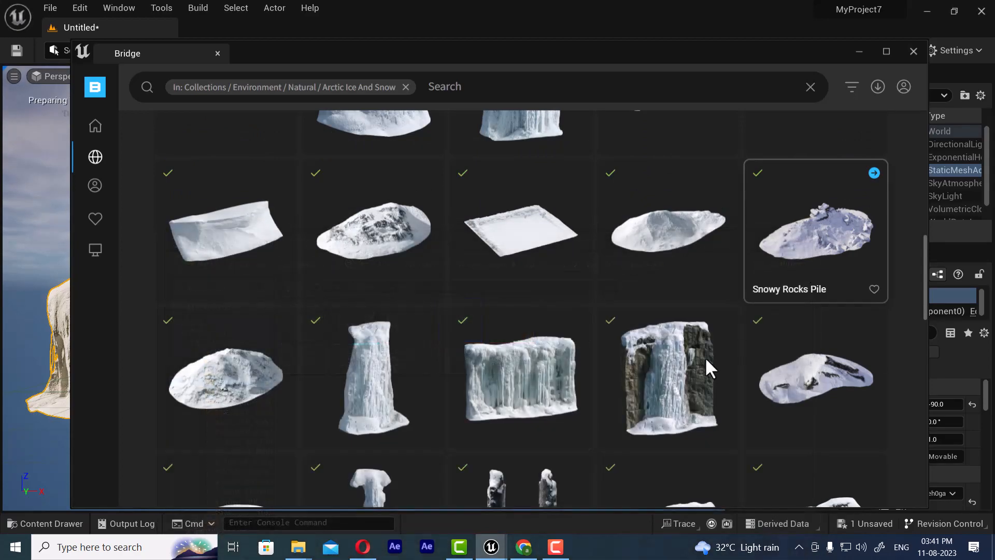
pyautogui.click(724, 321)
pyautogui.click(810, 234)
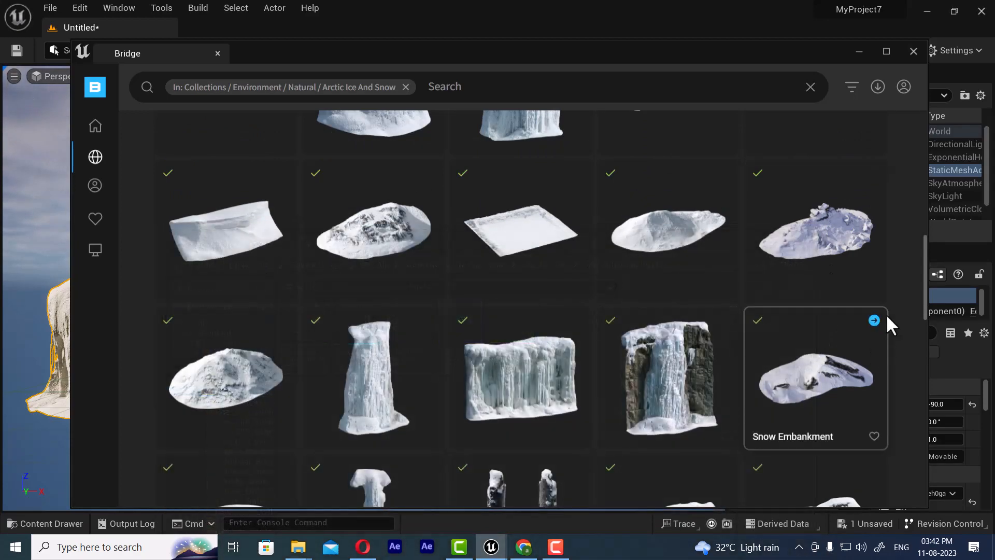
# - Add the Snow Embankment with dark rock patches and the rounded Rocky Snow Pile to the project
pyautogui.click(875, 320)
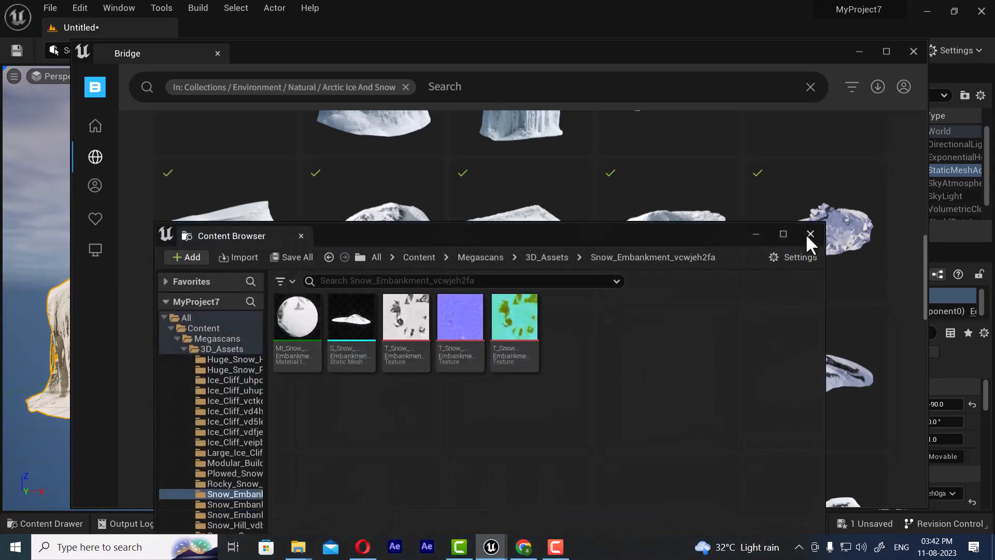
pyautogui.click(808, 235)
pyautogui.click(284, 321)
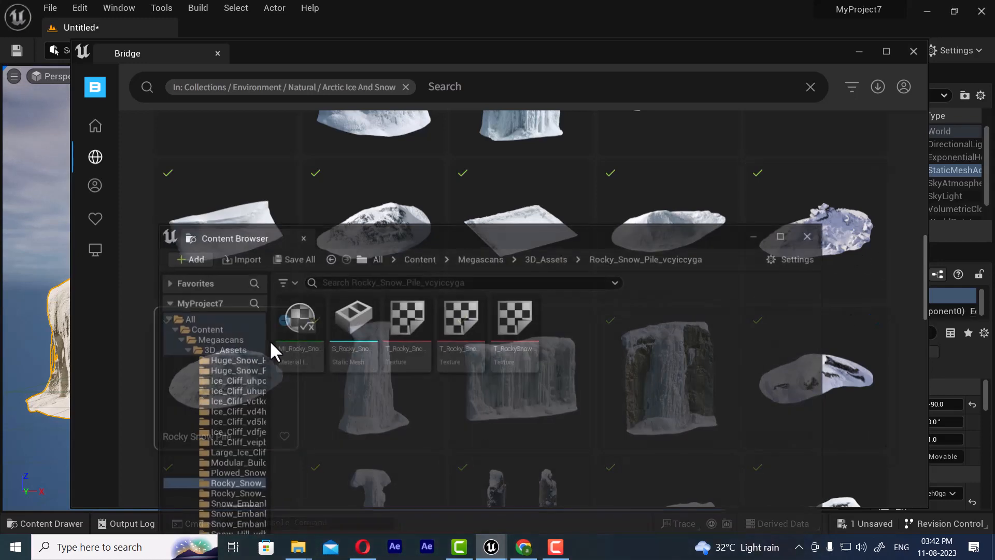
pyautogui.click(810, 234)
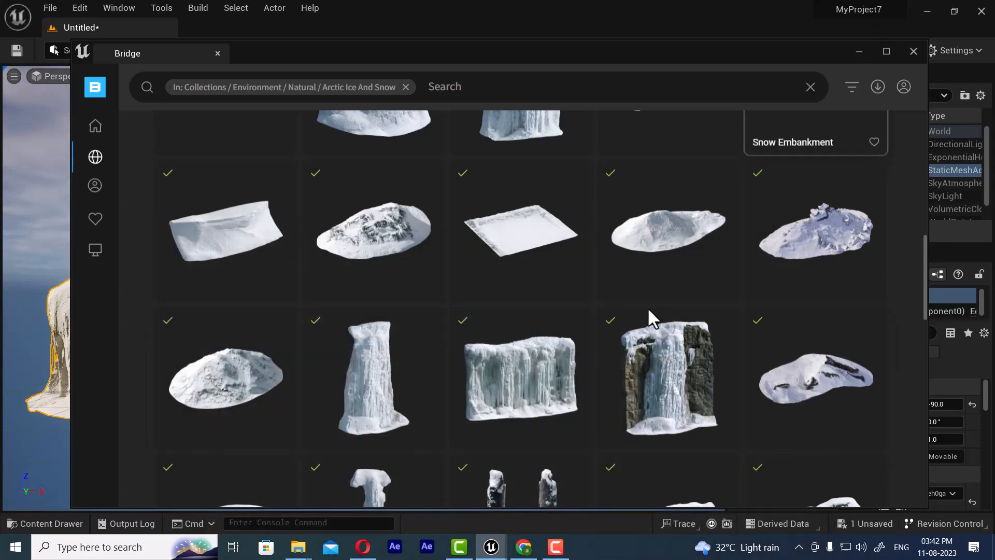
# - Add the middle of the three long icy strips and the round, rock-dotted Snow Embankment to the project
pyautogui.scroll(-3, 648, 321)
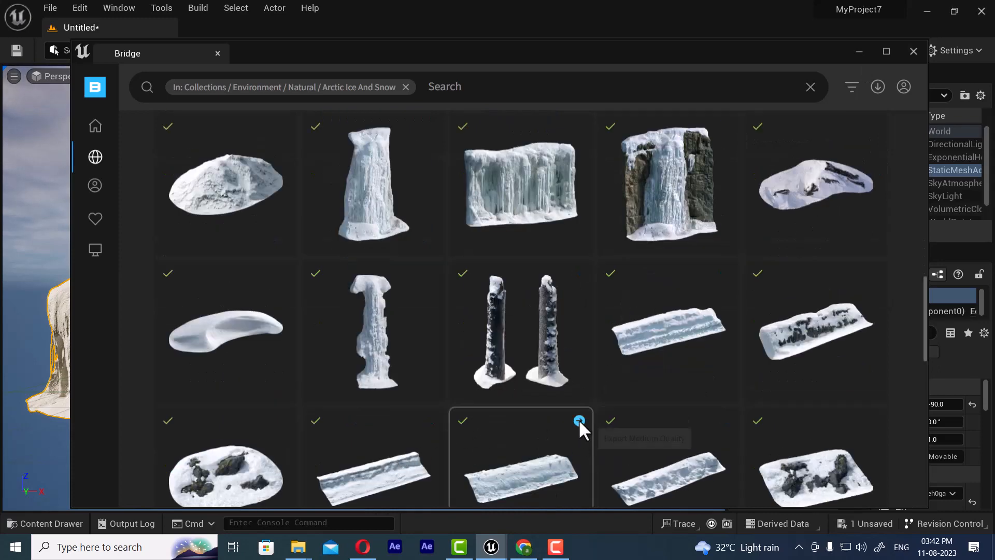
pyautogui.click(579, 420)
pyautogui.click(813, 235)
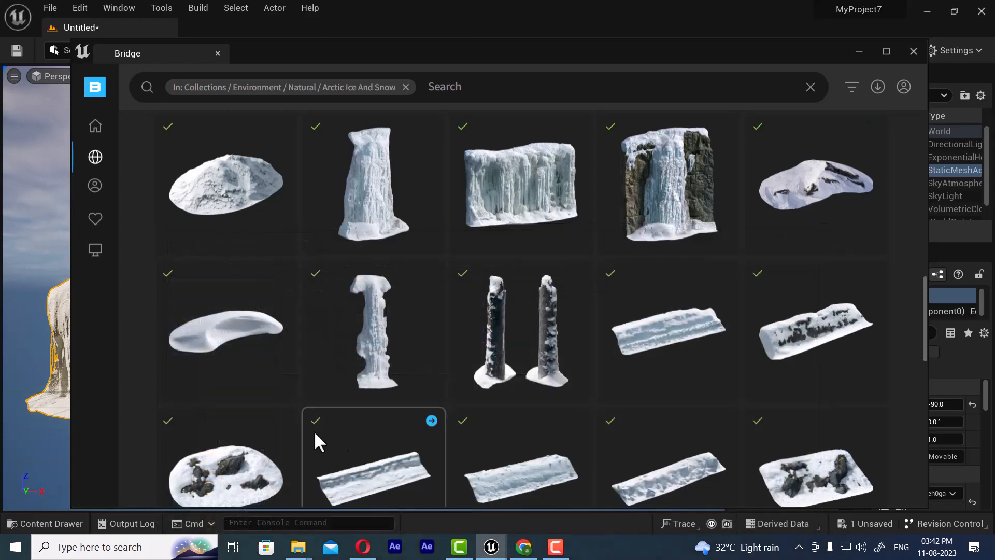
pyautogui.click(283, 421)
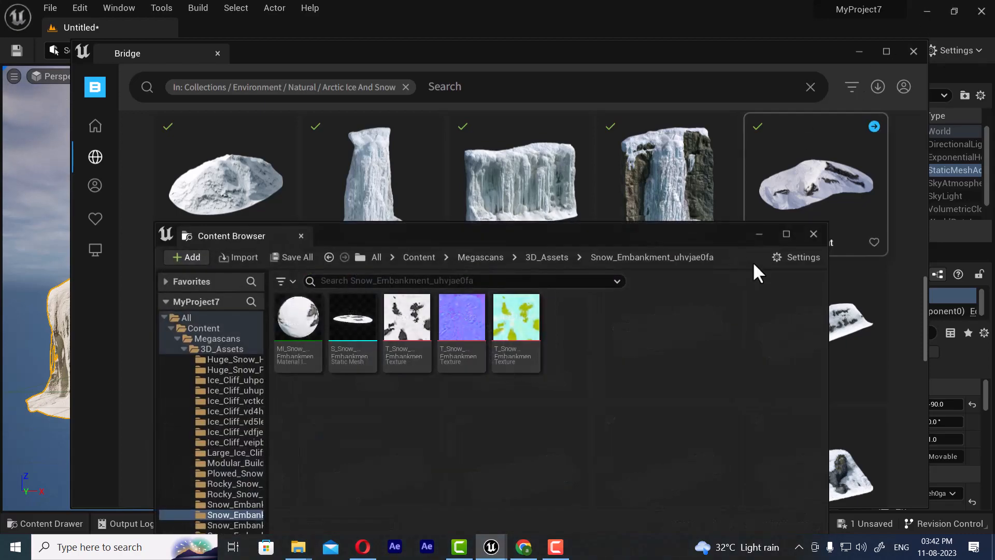
pyautogui.click(813, 234)
# - Return to the Unreal level and move the S_Ice_Cliff_vd5leh0ga mesh along X to 120
pyautogui.click(860, 50)
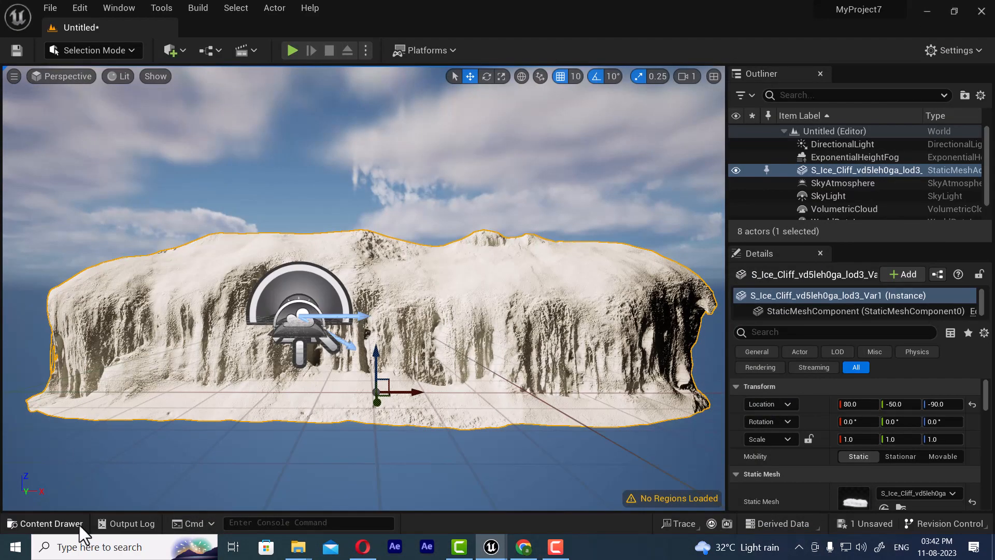
pyautogui.click(45, 523)
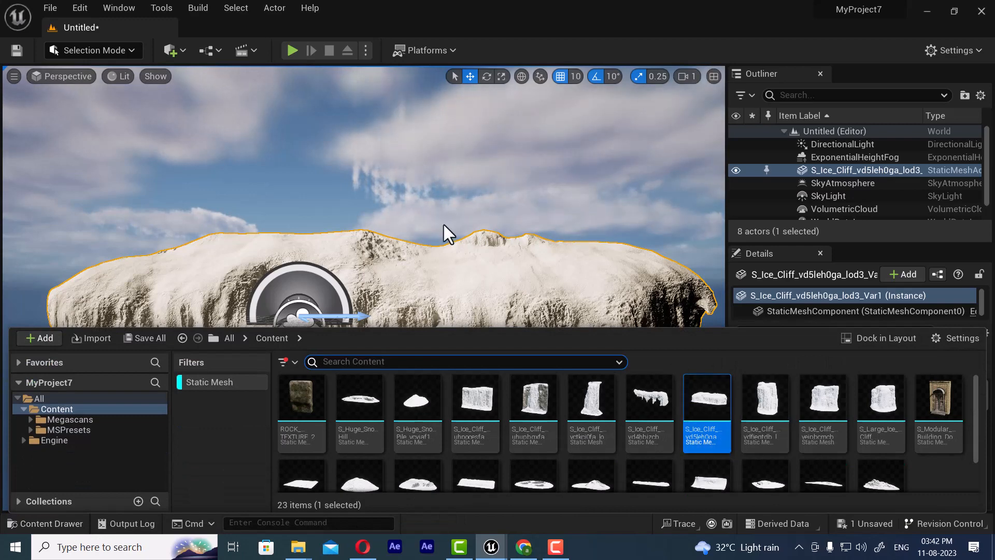
pyautogui.moveTo(460, 283); pyautogui.dragTo(451, 309, button='right')
pyautogui.scroll(-5, 451, 308)
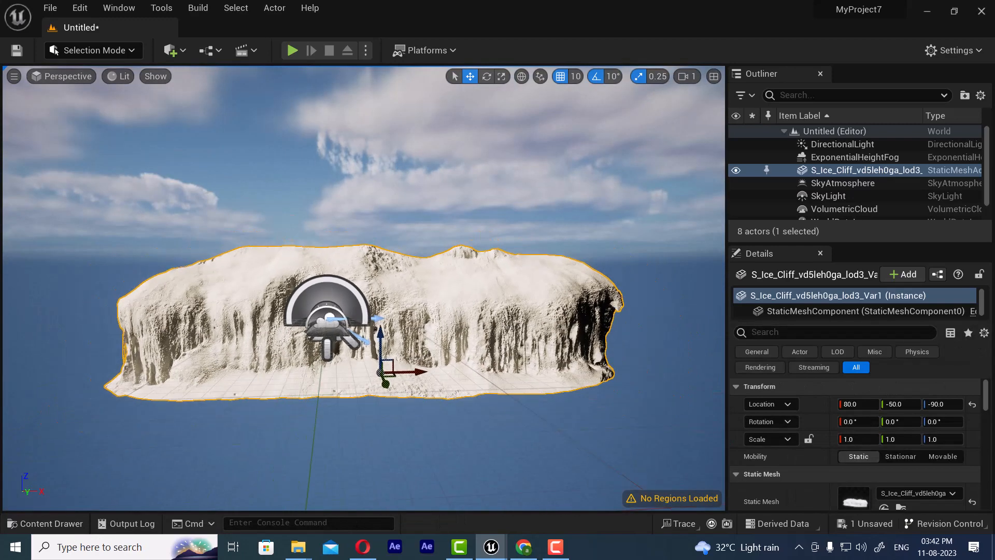
pyautogui.moveTo(410, 385); pyautogui.dragTo(434, 384)
# - Add a Cine Camera Actor to the level
pyautogui.click(254, 50)
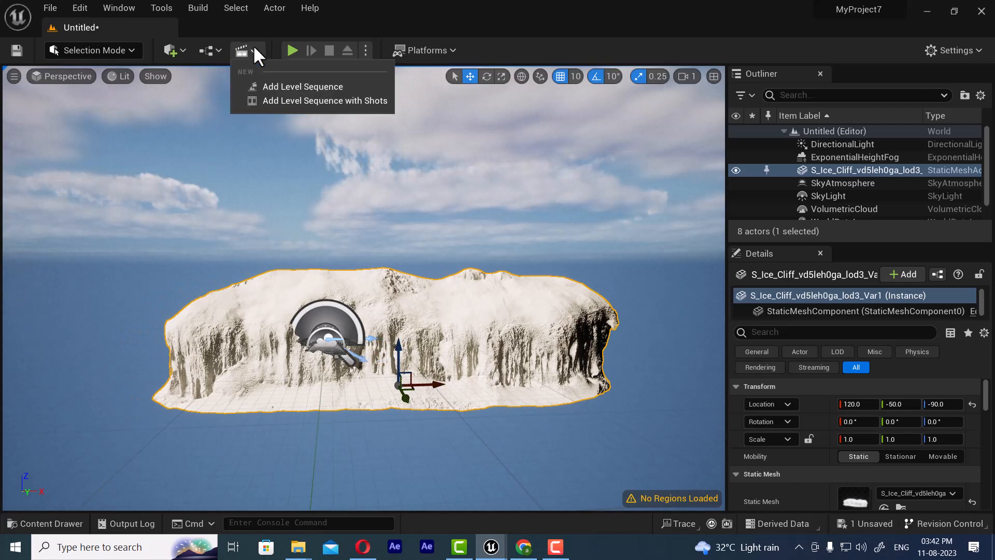
pyautogui.click(184, 48)
pyautogui.moveTo(185, 172)
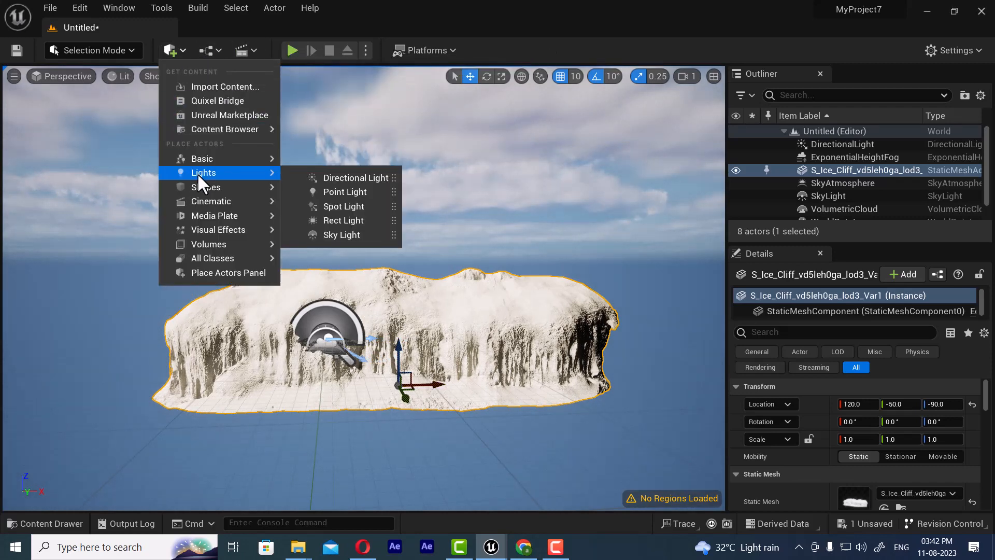
pyautogui.moveTo(199, 200)
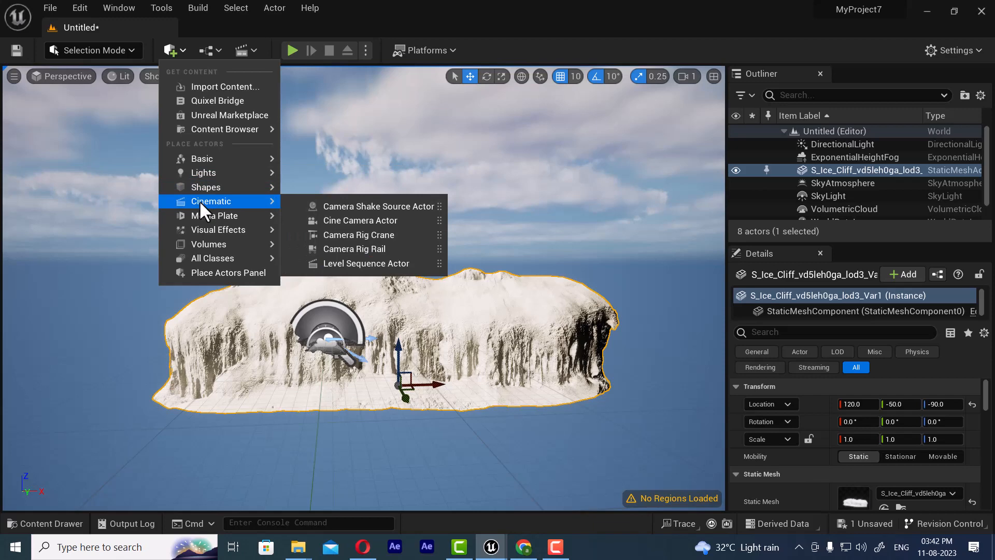
pyautogui.click(342, 220)
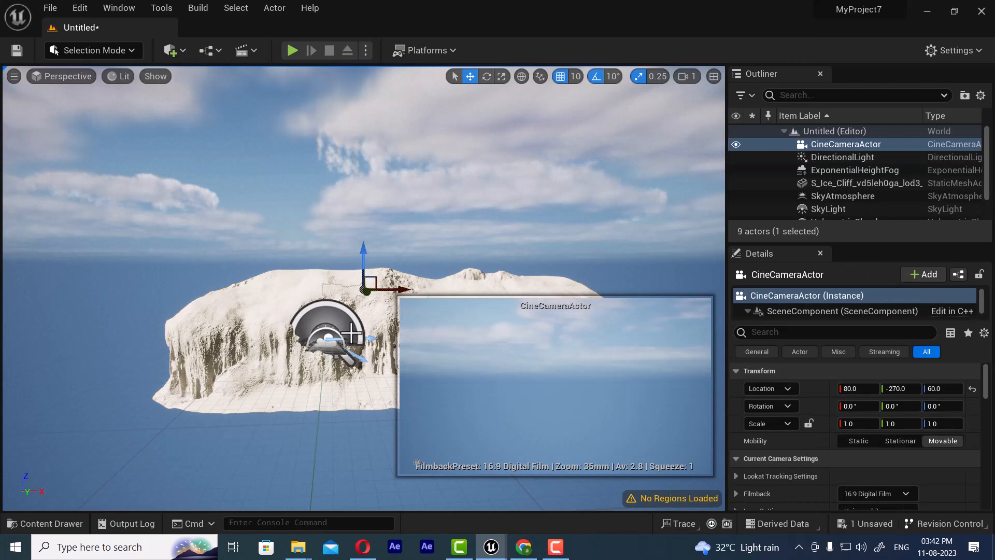
# - Switch the viewport to look through the CineCameraActor and pilot it
pyautogui.scroll(-6, 351, 332)
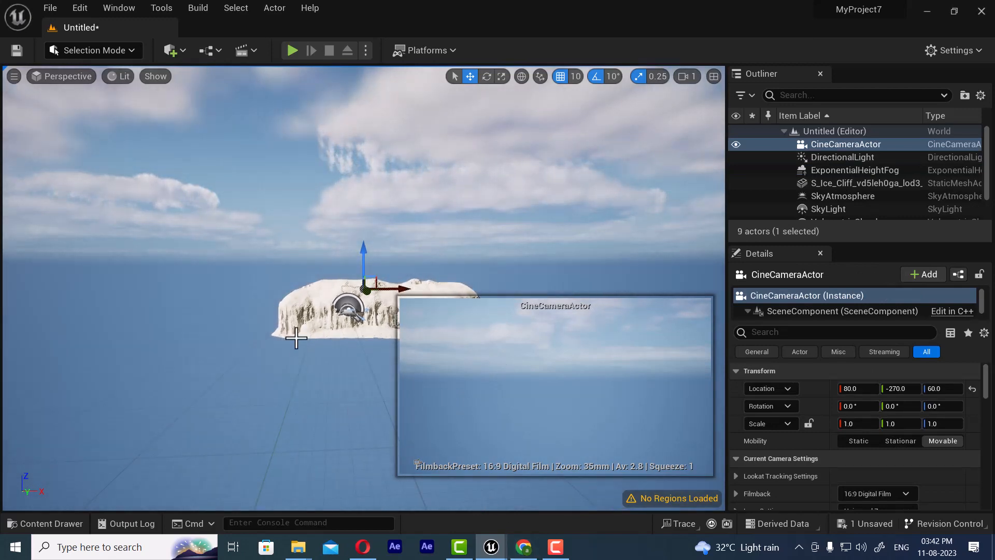
pyautogui.moveTo(296, 338)
pyautogui.mouseDown(button='middle')
pyautogui.moveTo(294, 315)
pyautogui.moveTo(291, 345)
pyautogui.mouseUp(button='middle')
pyautogui.click(14, 77)
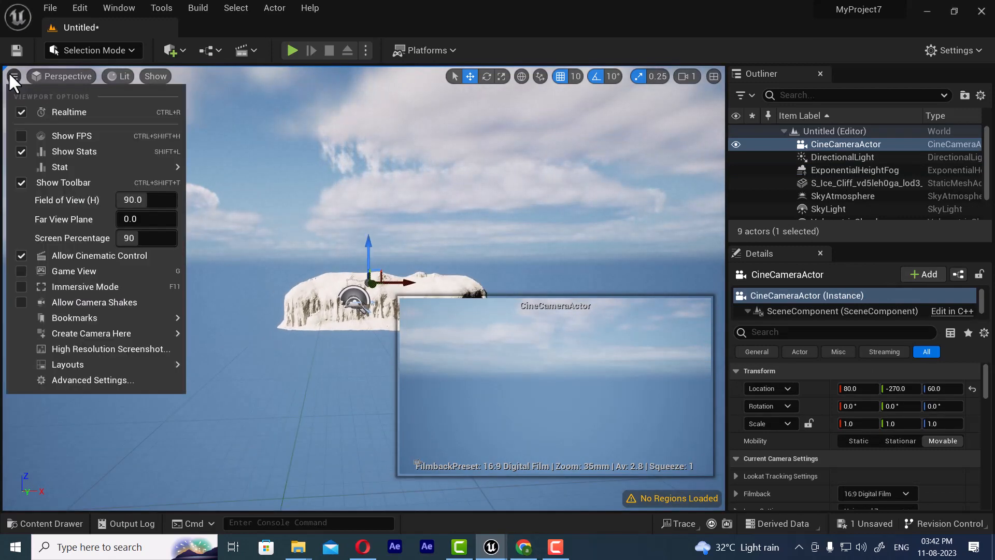
pyautogui.click(59, 75)
pyautogui.click(59, 78)
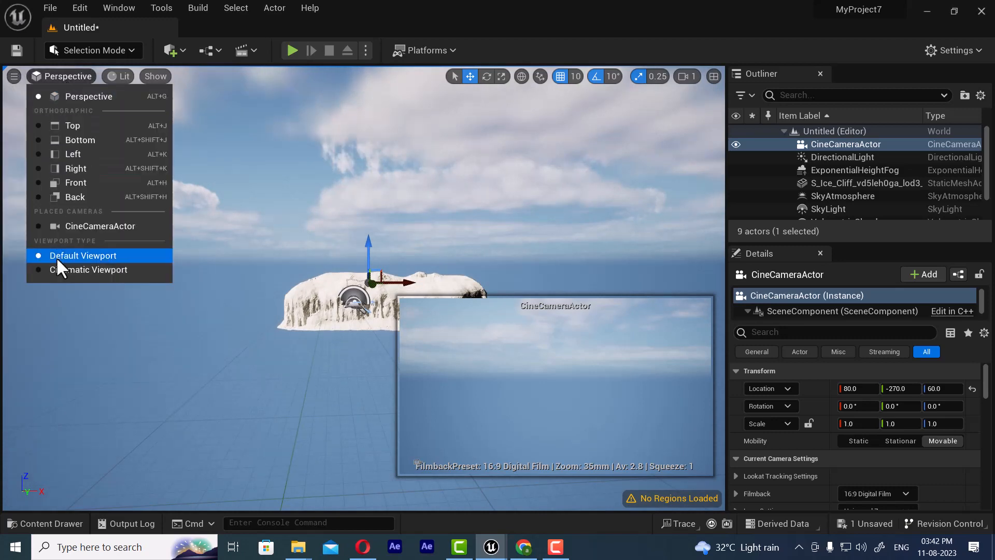
pyautogui.click(62, 227)
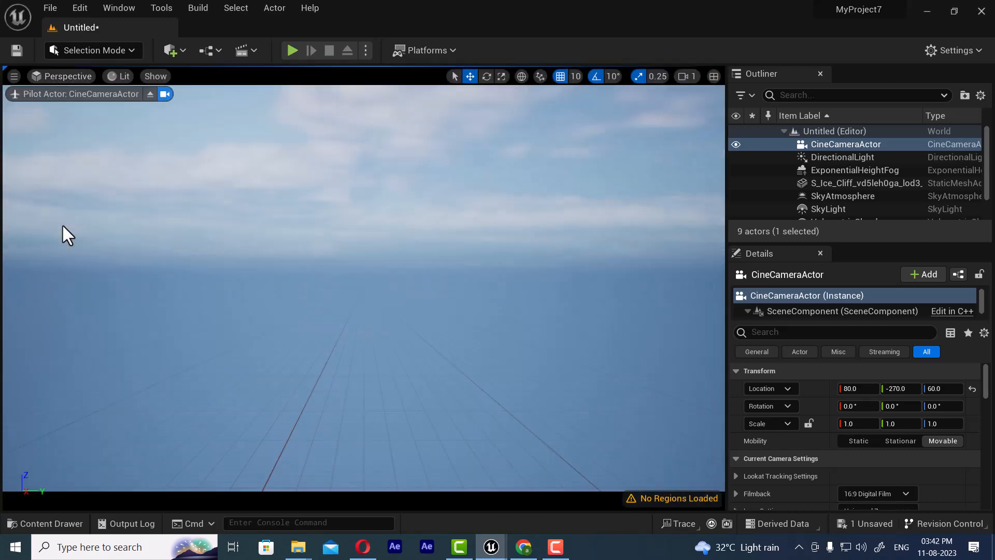
# - Frame the whole ice cliff from the front by placing the piloted camera at about -60, 1311, 55 with rotation 0, -2, -83.4
pyautogui.scroll(-3, 358, 434)
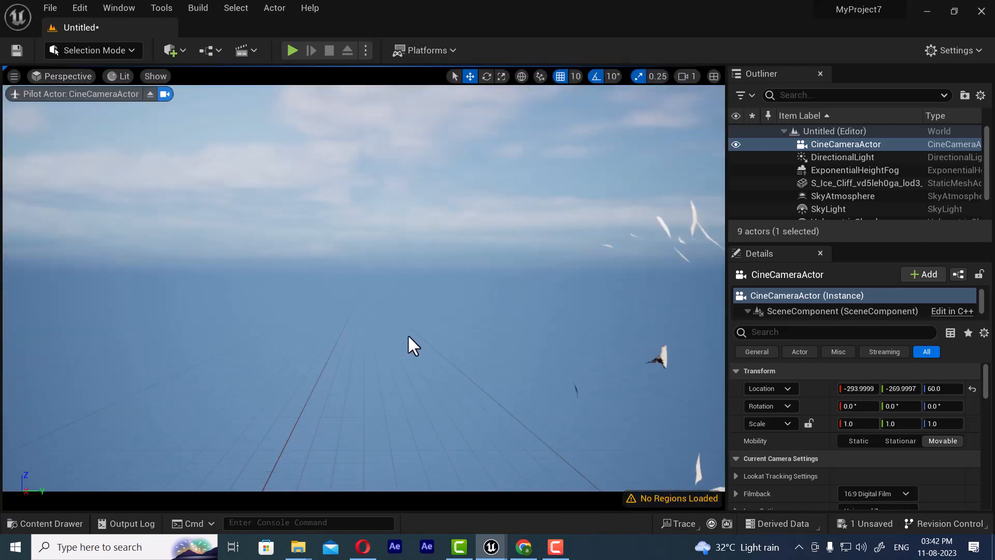
pyautogui.scroll(-6, 408, 334)
pyautogui.moveTo(558, 404); pyautogui.dragTo(435, 407, button='right')
pyautogui.keyDown('alt'); pyautogui.moveTo(621, 399); pyautogui.dragTo(560, 459, button='middle'); pyautogui.keyUp('alt')
pyautogui.scroll(2, 621, 399)
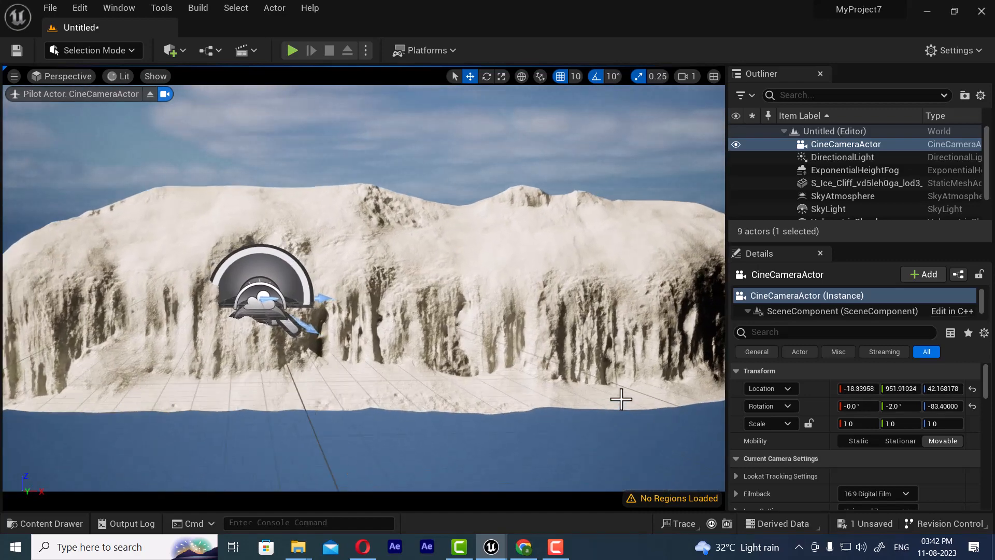
pyautogui.scroll(-5, 621, 399)
pyautogui.scroll(1, 621, 399)
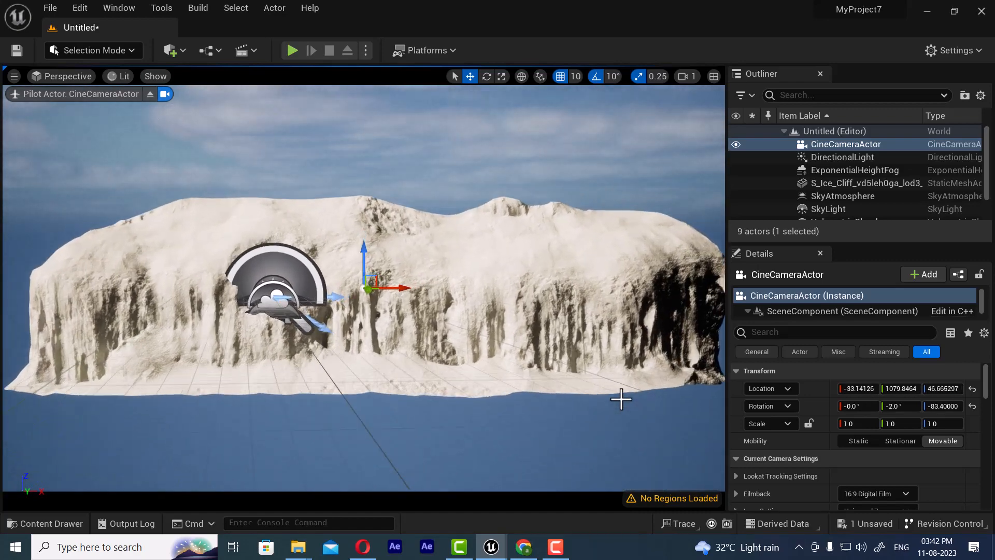
pyautogui.scroll(-3, 621, 399)
pyautogui.press('super')
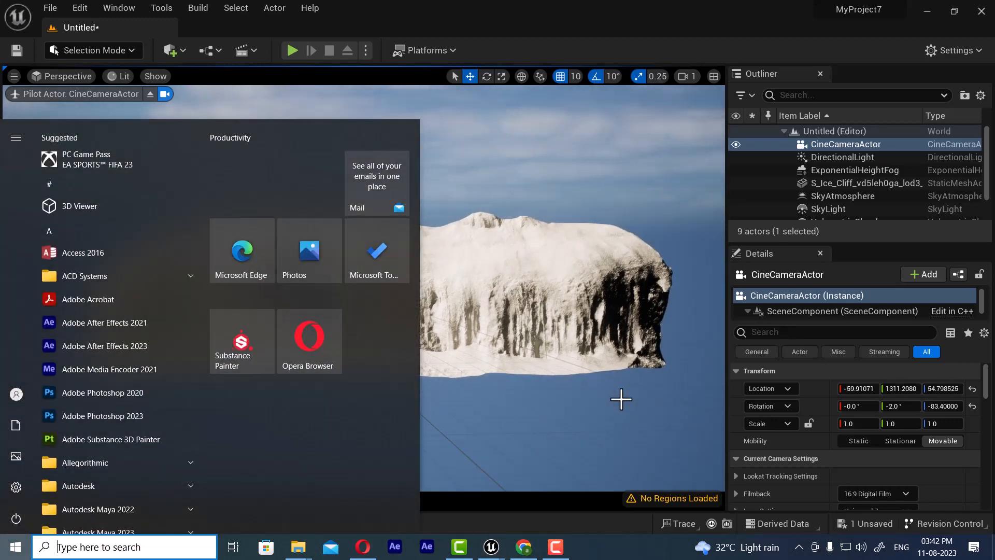
# - Launch the Windows On-Screen Keyboard, nudge the piloted camera slightly backward with it, and close it
pyautogui.write('key')
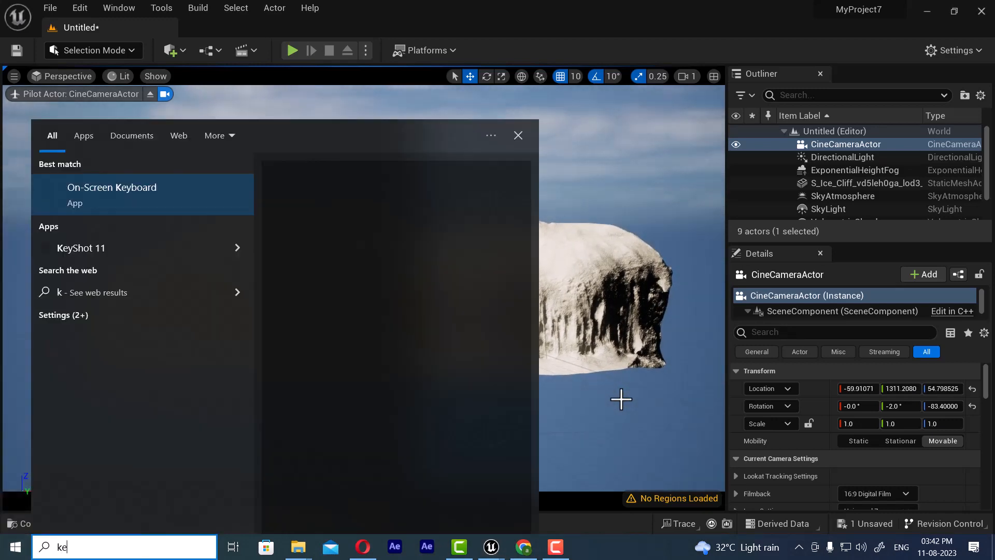
pyautogui.click(171, 205)
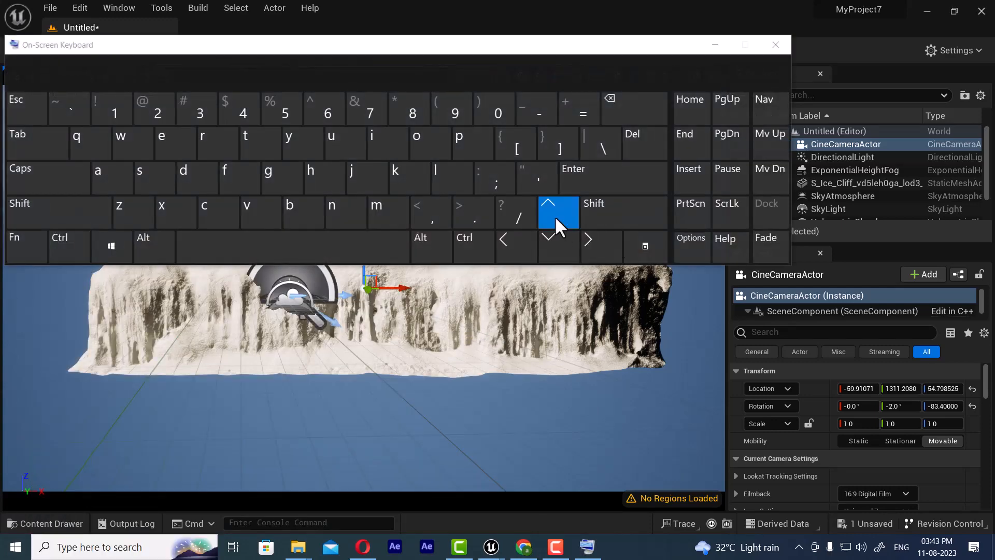
pyautogui.click(572, 210)
pyautogui.click(776, 45)
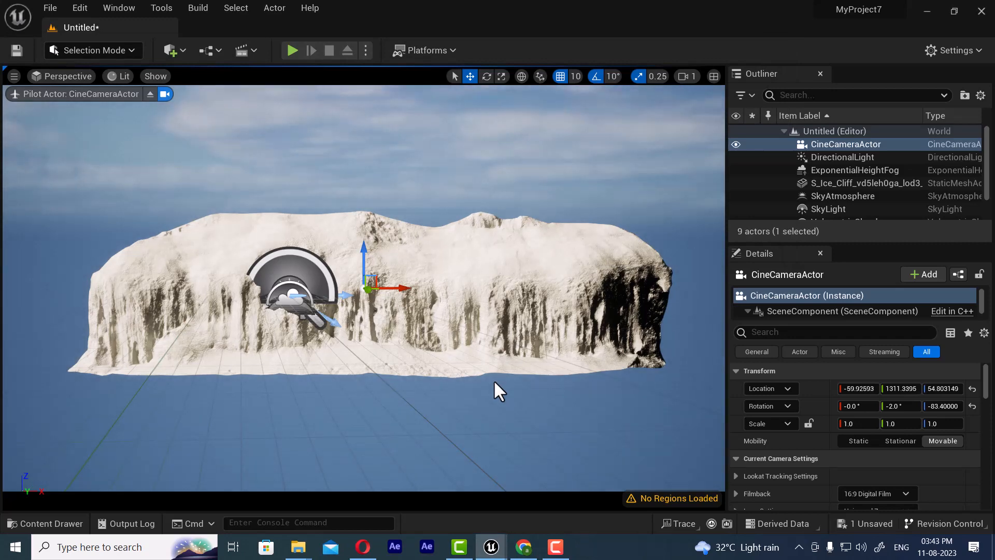
# - Switch to a two-pane side-by-side viewport layout and look through the CineCameraActor in the perspective pane
pyautogui.click(506, 341)
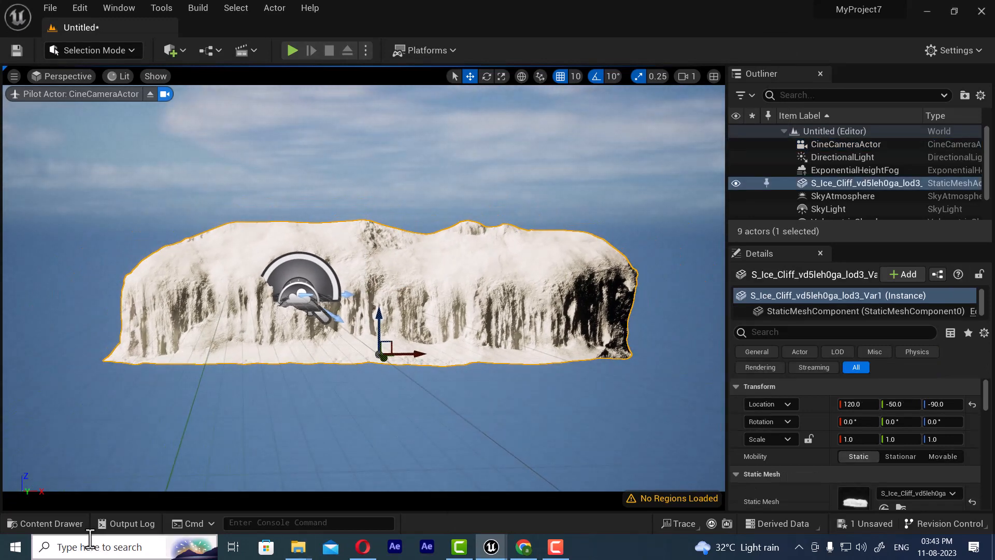
pyautogui.click(58, 522)
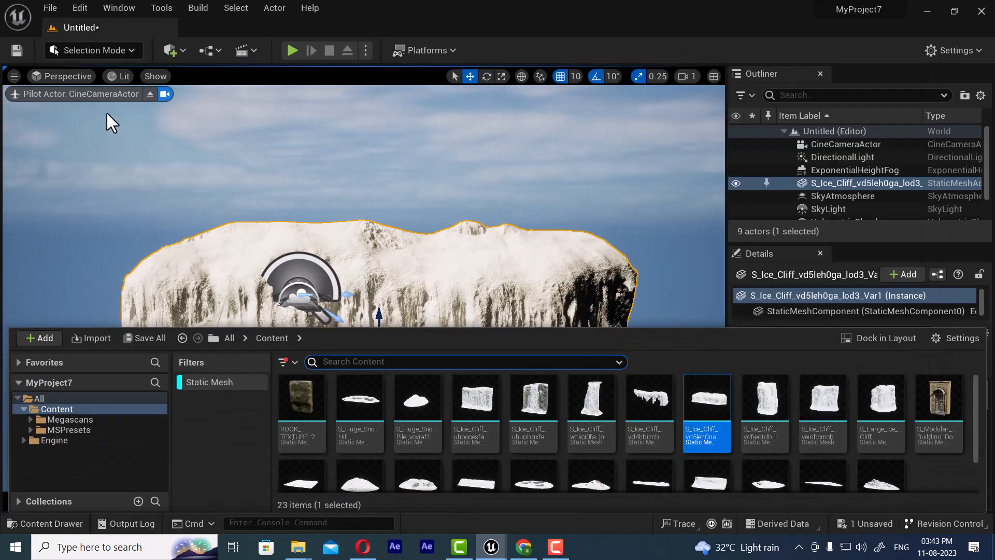
pyautogui.click(14, 76)
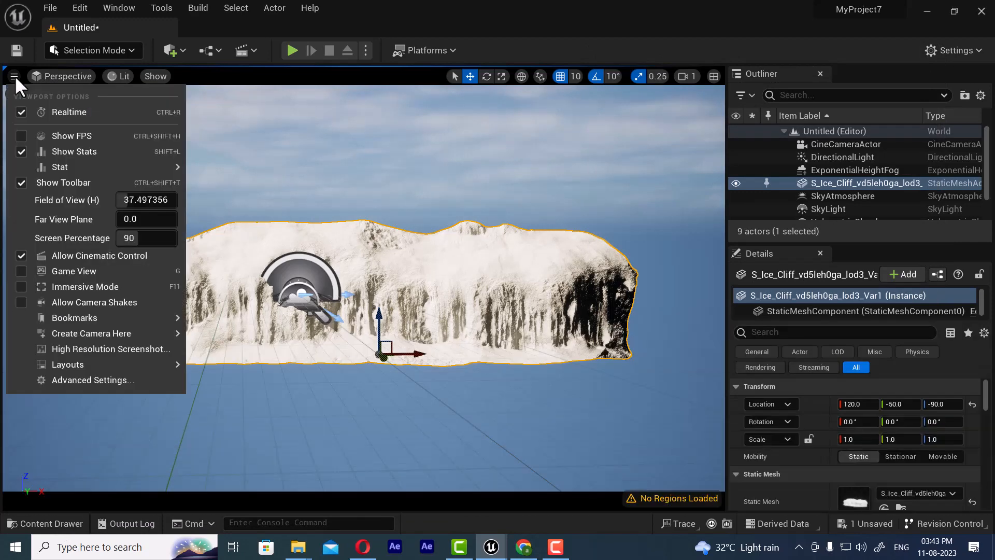
pyautogui.moveTo(114, 363)
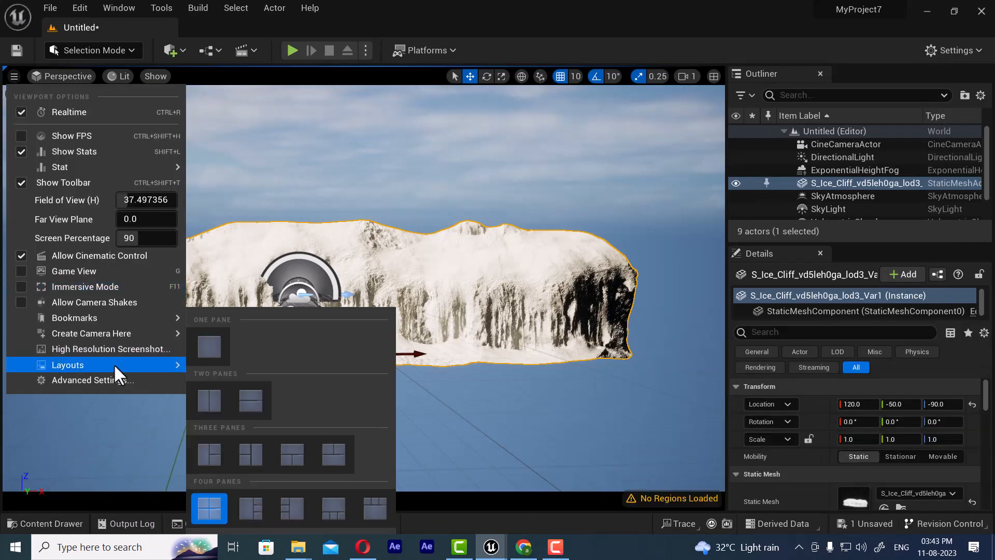
pyautogui.click(215, 398)
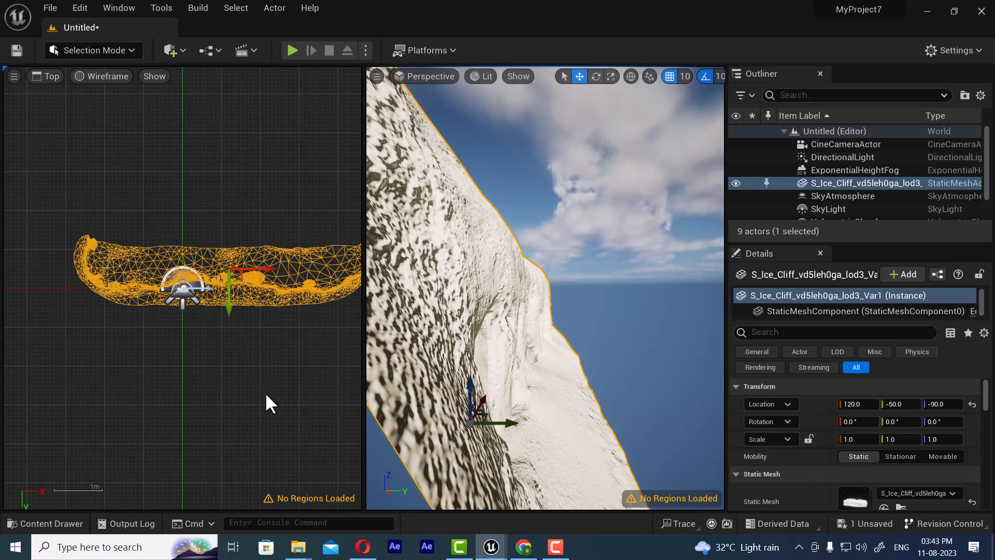
pyautogui.click(405, 77)
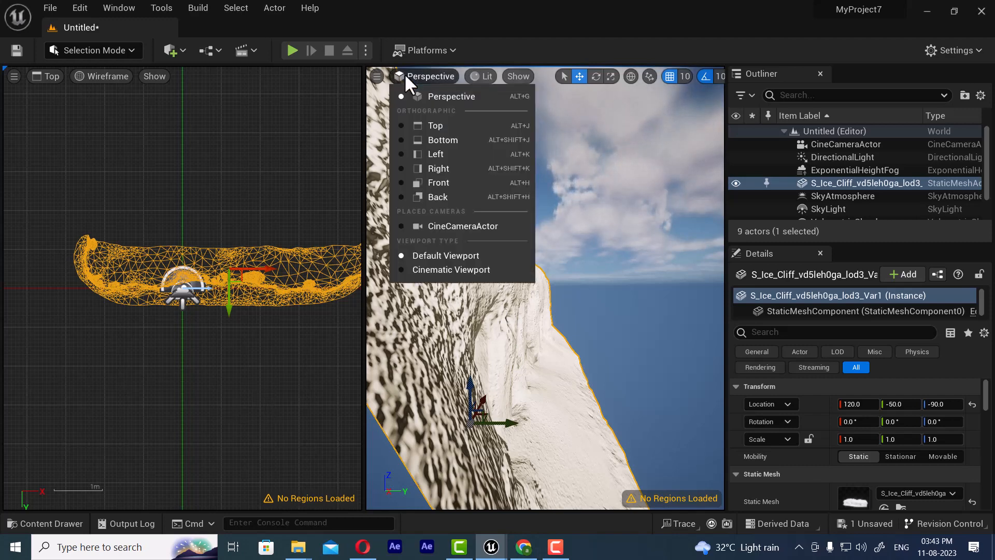
pyautogui.click(461, 227)
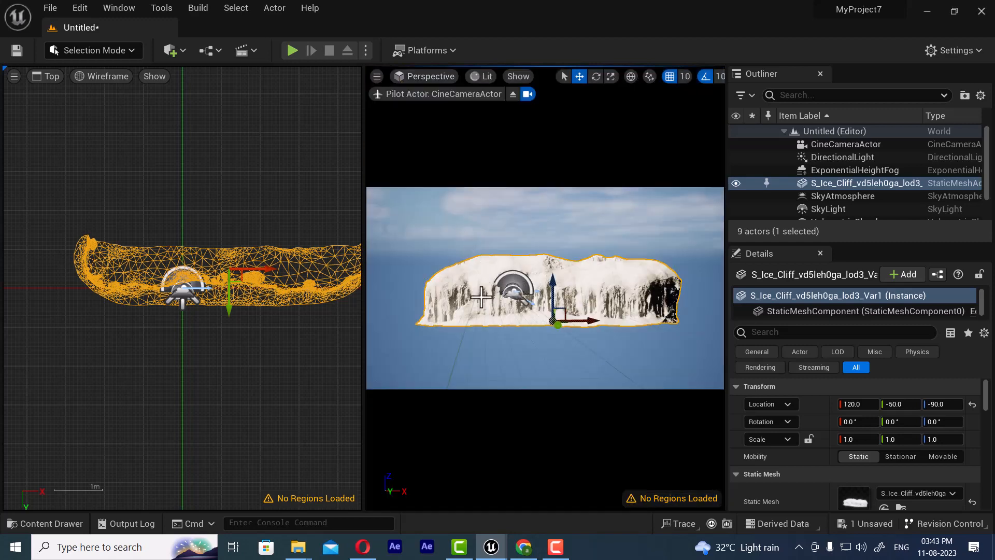
# - Place the S_Huge_Snow_Pile_vcyjaf1ga mesh over the ice cliff in the top view at 120, -280, 0
pyautogui.moveTo(202, 359); pyautogui.dragTo(220, 394, button='right')
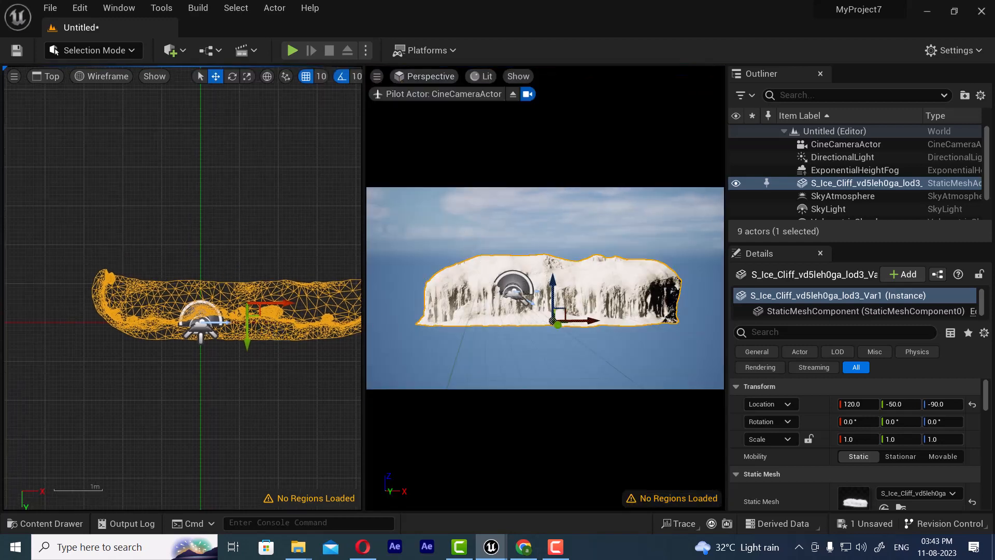
pyautogui.moveTo(256, 354); pyautogui.dragTo(144, 365, button='right')
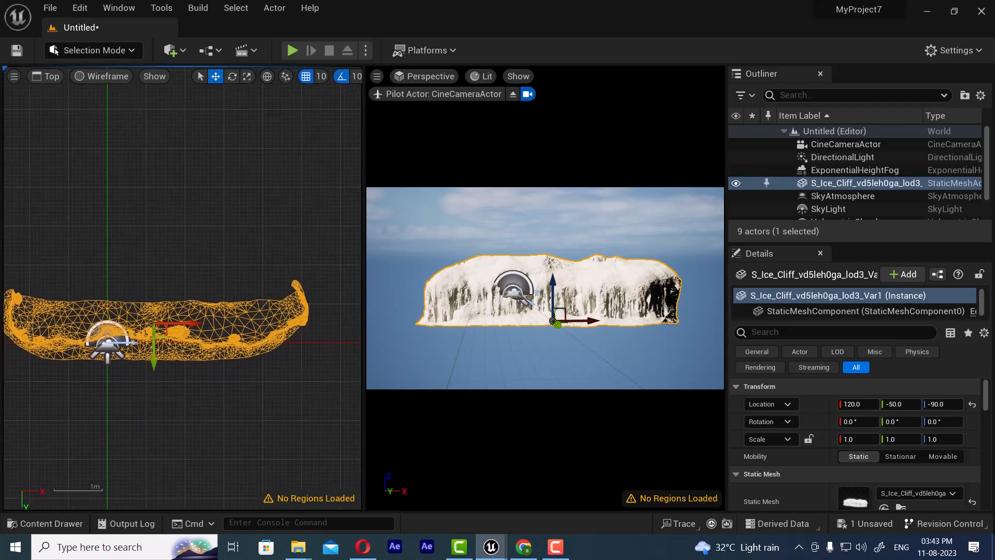
pyautogui.moveTo(330, 310); pyautogui.dragTo(346, 326, button='right')
pyautogui.moveTo(279, 334); pyautogui.dragTo(270, 232, button='right')
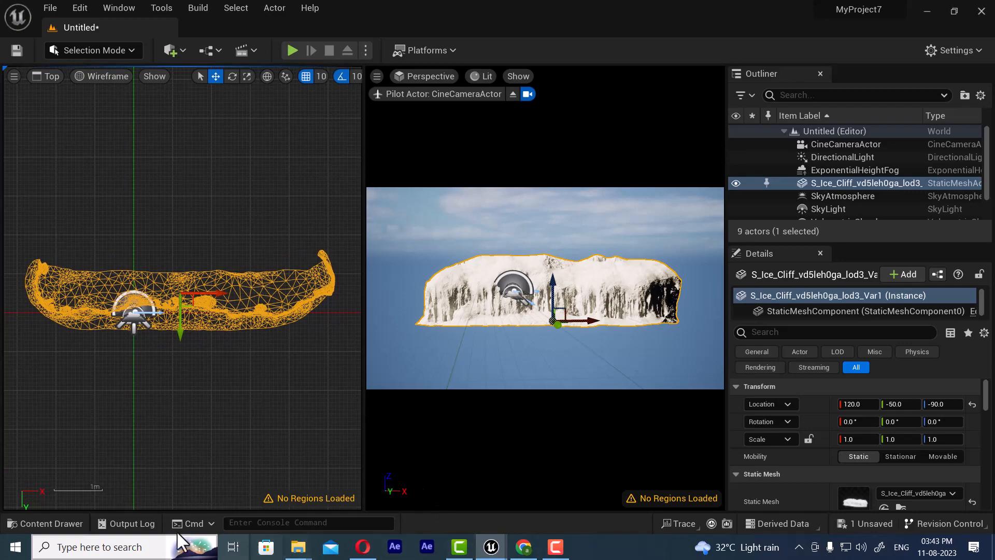
pyautogui.click(47, 524)
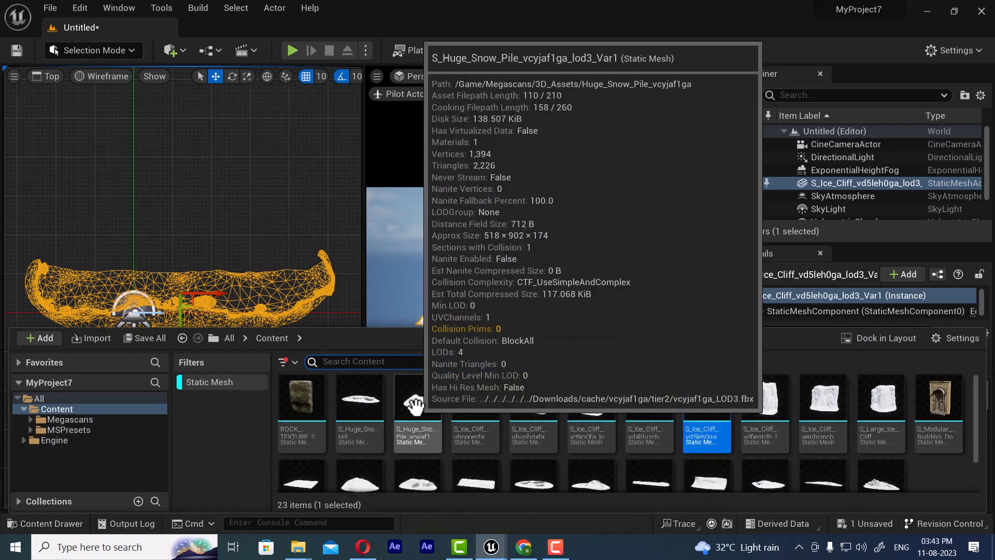
pyautogui.moveTo(412, 403); pyautogui.dragTo(180, 204)
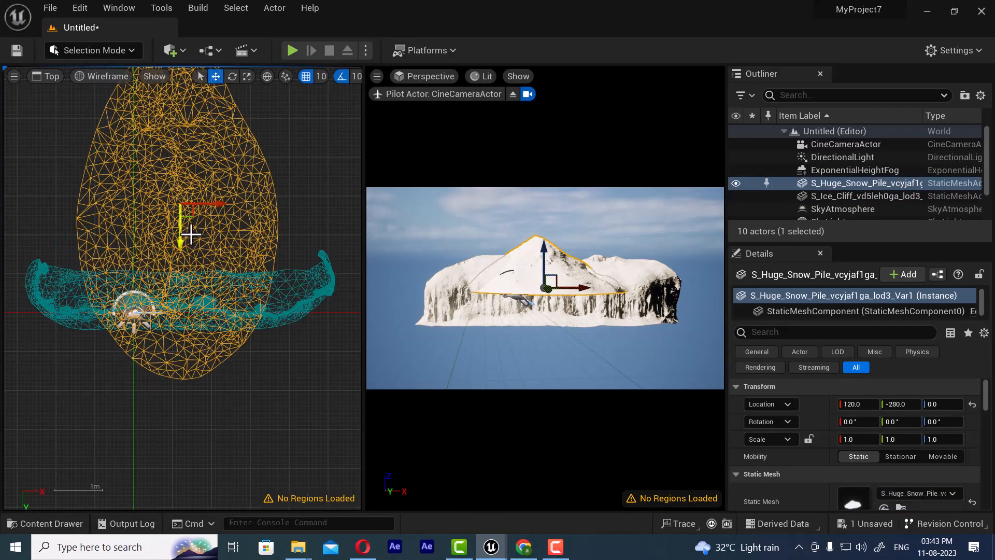
# - Lower the snow pile to Z -90 in the front view, level with the ice cliff's base
pyautogui.click(46, 76)
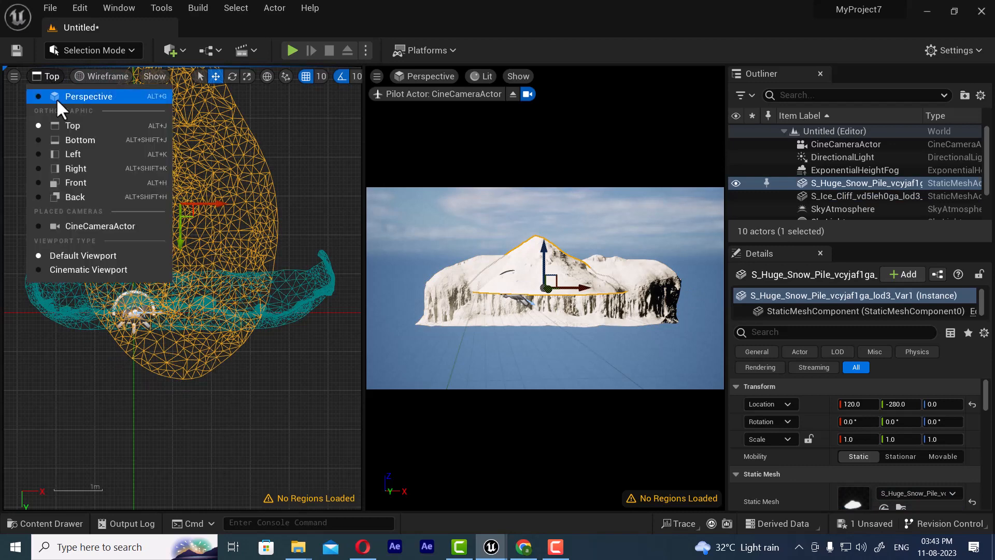
pyautogui.click(86, 183)
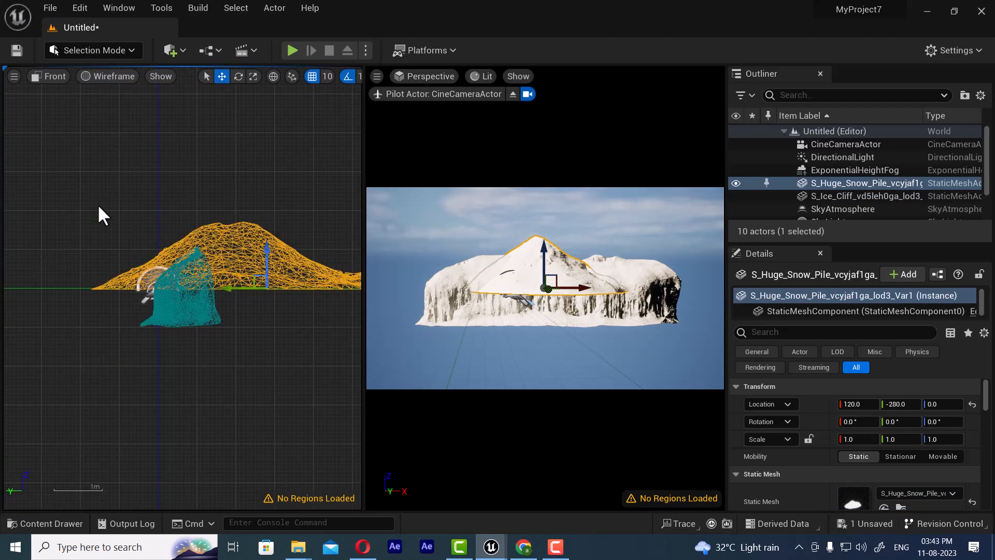
pyautogui.moveTo(266, 256); pyautogui.dragTo(271, 291)
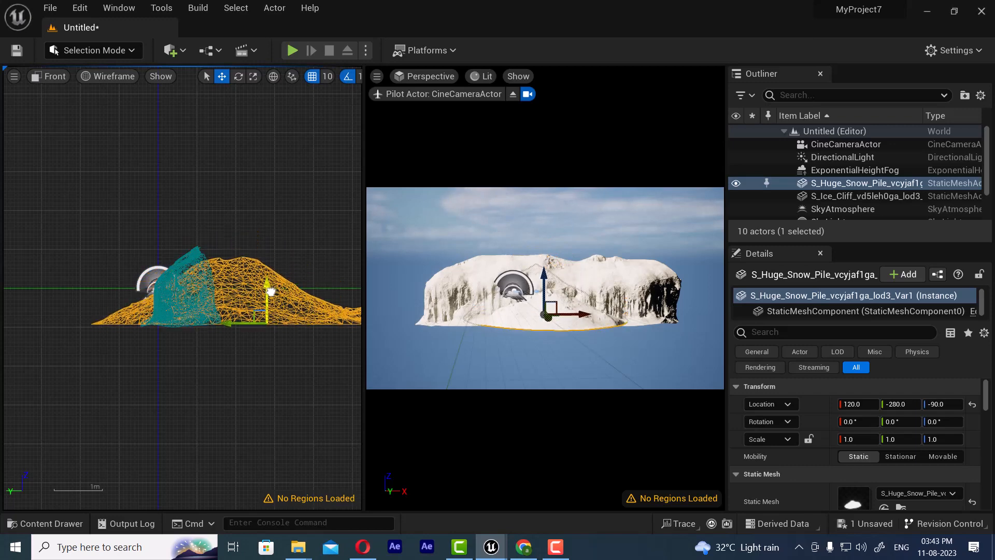
# - Return to the top view and move the snow pile toward the camera to Y 120
pyautogui.click(44, 76)
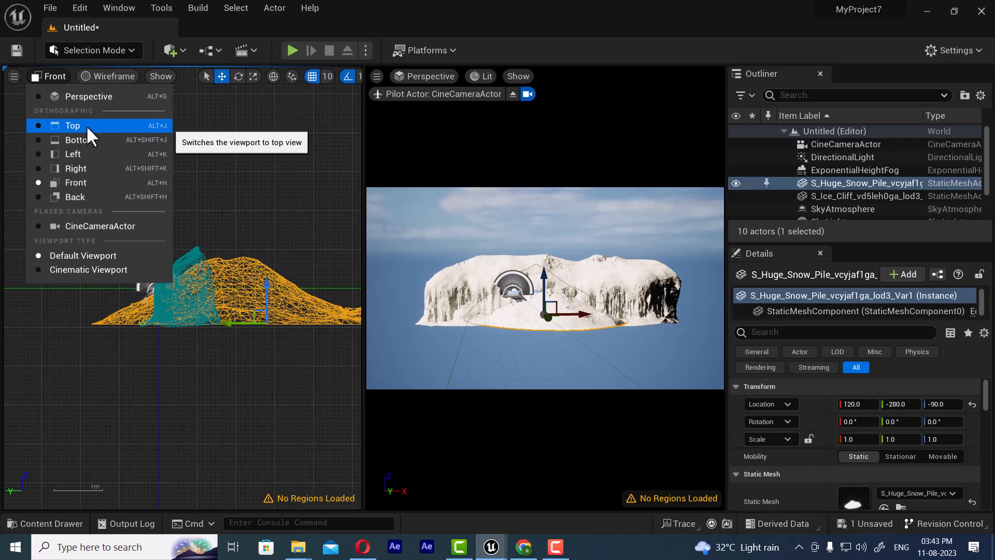
pyautogui.click(72, 125)
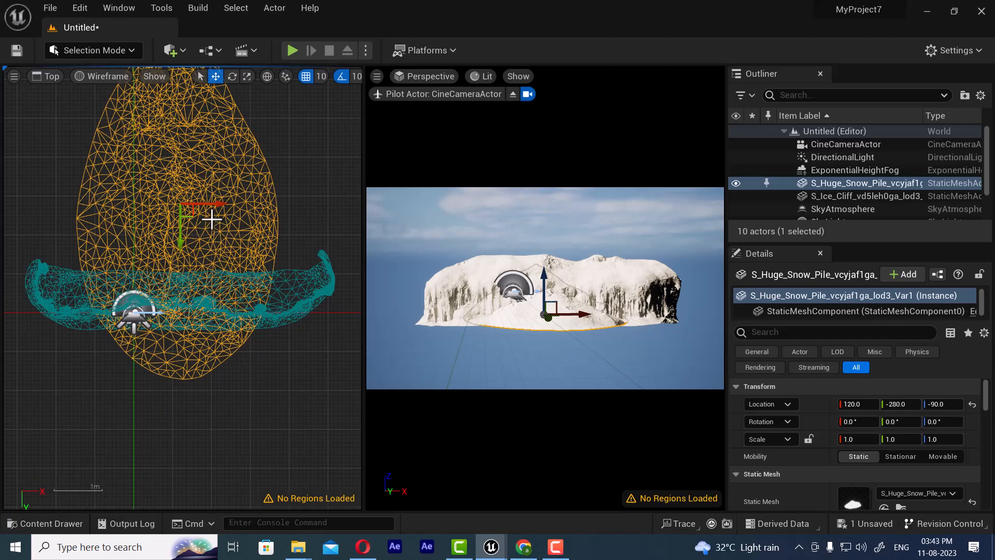
pyautogui.moveTo(180, 237); pyautogui.dragTo(192, 355)
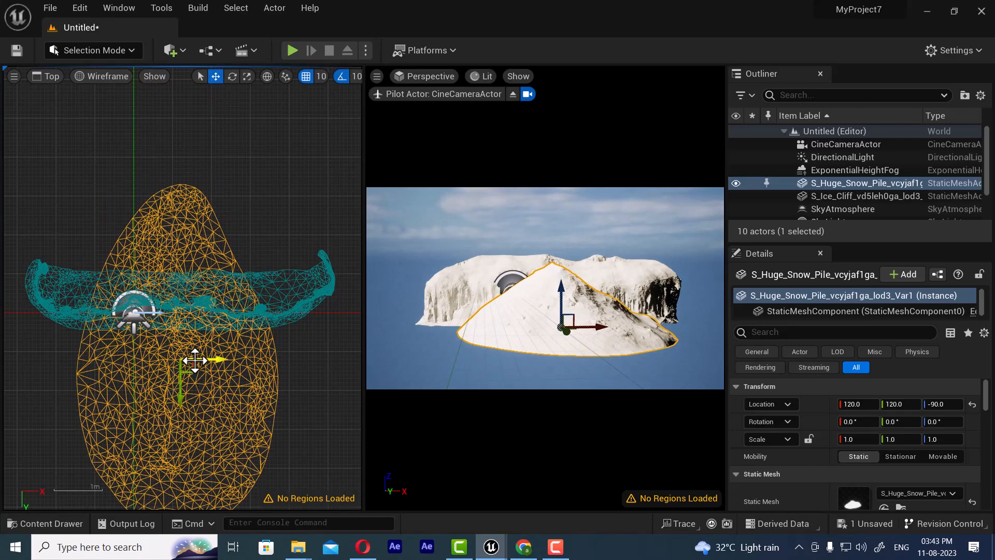
# - Rotate the snow pile 50° about Z and move it to X -110, Y 310 in the top view
pyautogui.press('r')
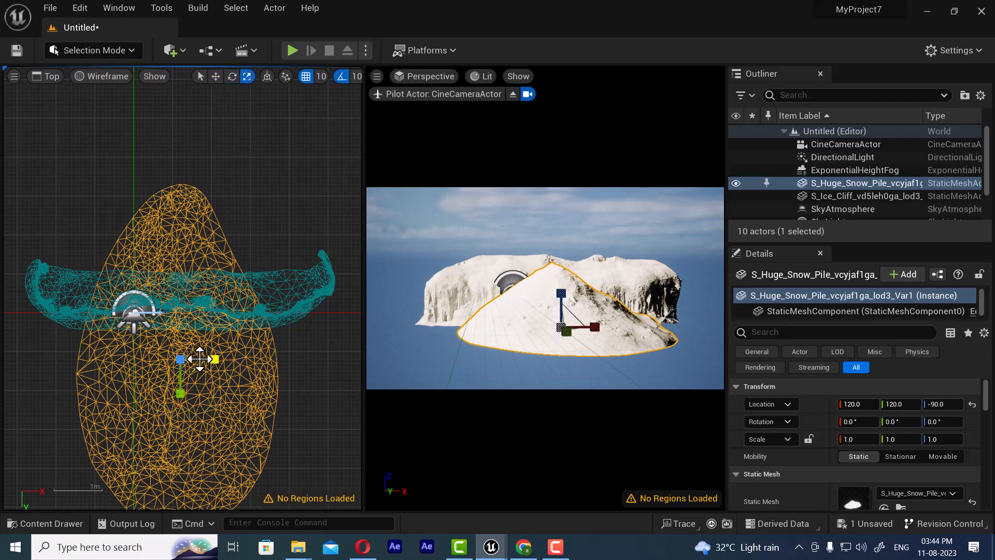
pyautogui.press('w')
pyautogui.press('e')
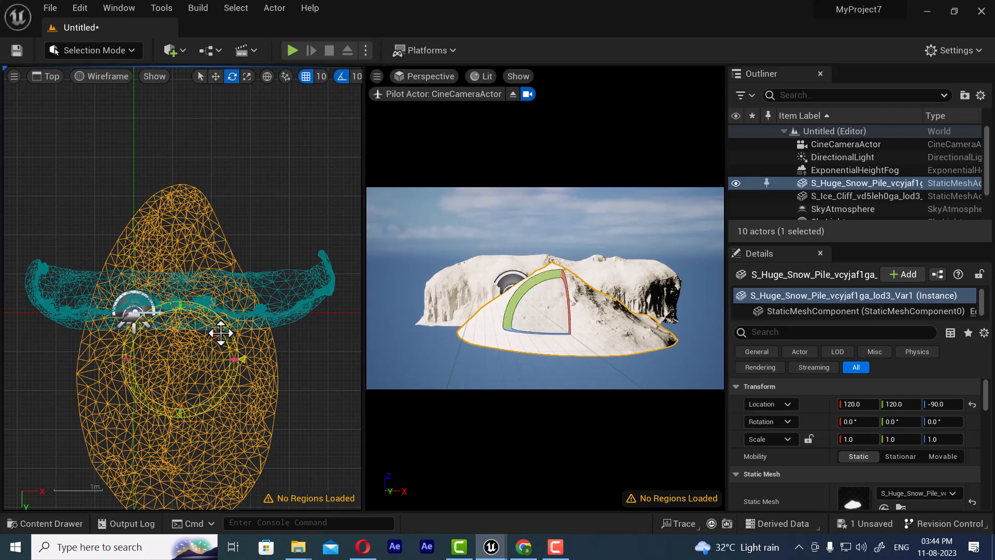
pyautogui.moveTo(236, 359); pyautogui.dragTo(221, 408)
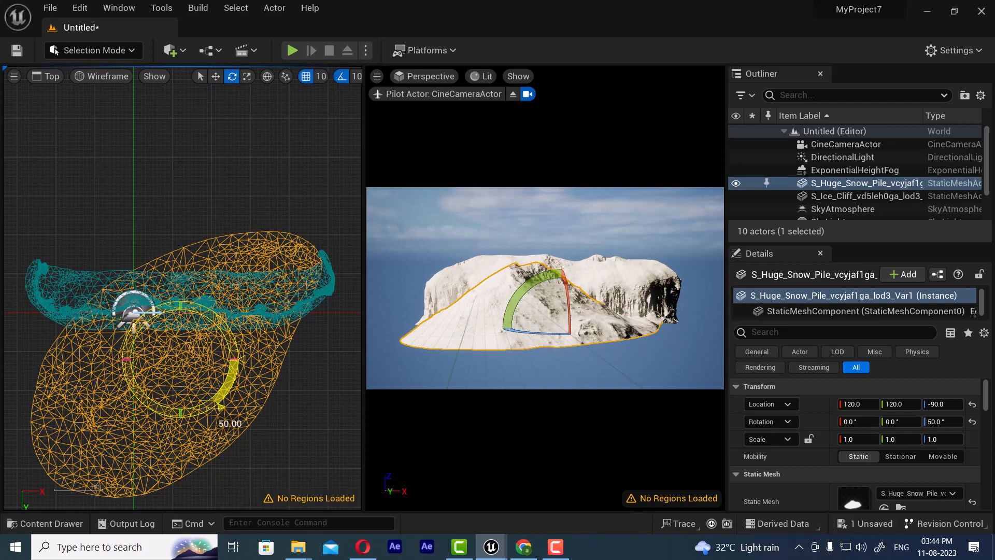
pyautogui.press('w')
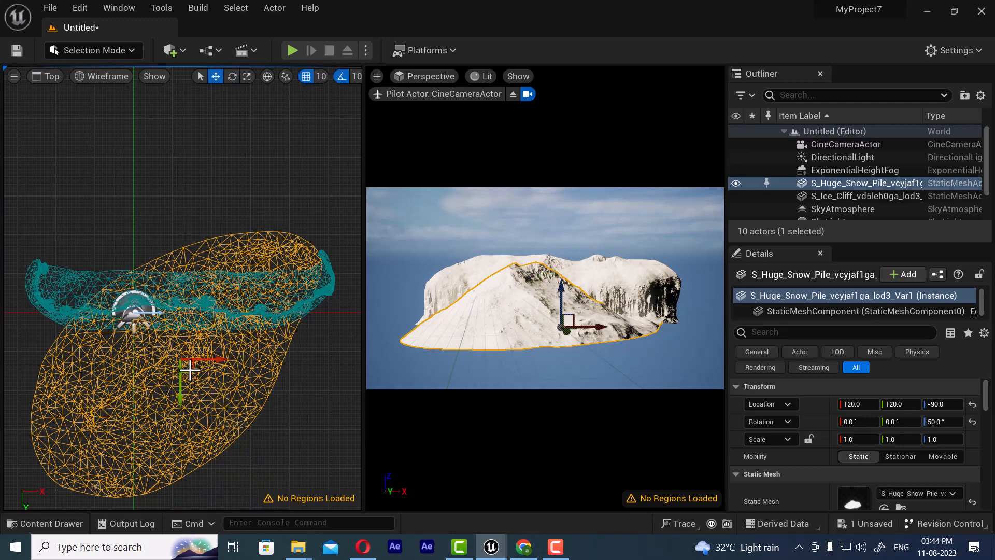
pyautogui.moveTo(190, 365); pyautogui.dragTo(100, 438)
# - Move the long ice cliff farther back and sideways to X 390, Y -330
pyautogui.click(280, 294)
pyautogui.moveTo(185, 336); pyautogui.dragTo(196, 224)
pyautogui.moveTo(226, 186); pyautogui.dragTo(332, 177)
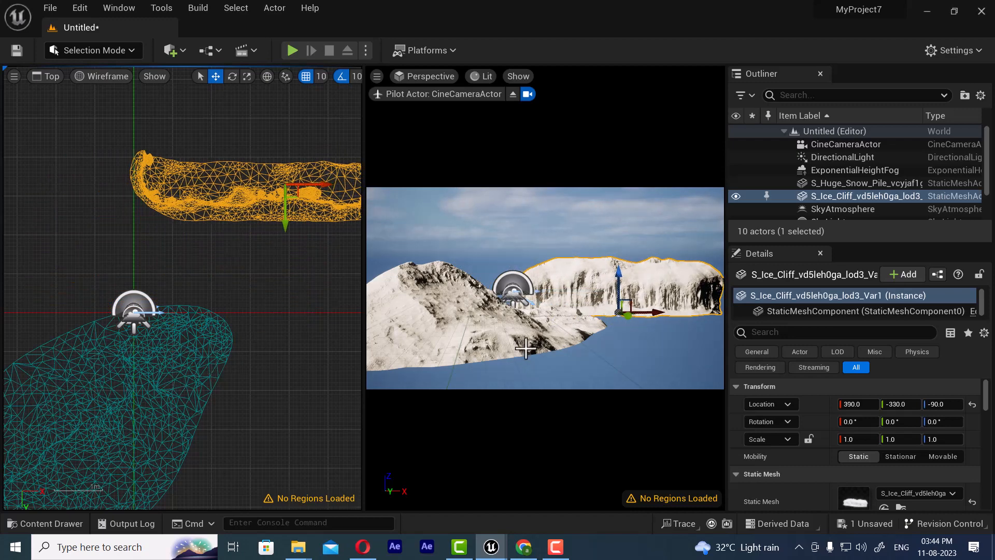
# - Lower the snow pile to Z -140 in the camera view and clear the selection
pyautogui.click(482, 340)
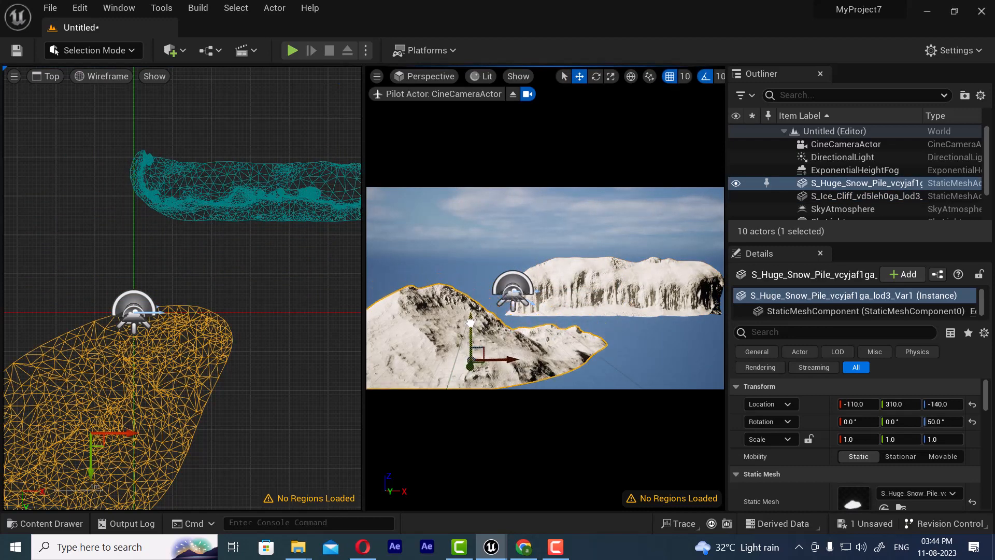
pyautogui.click(284, 322)
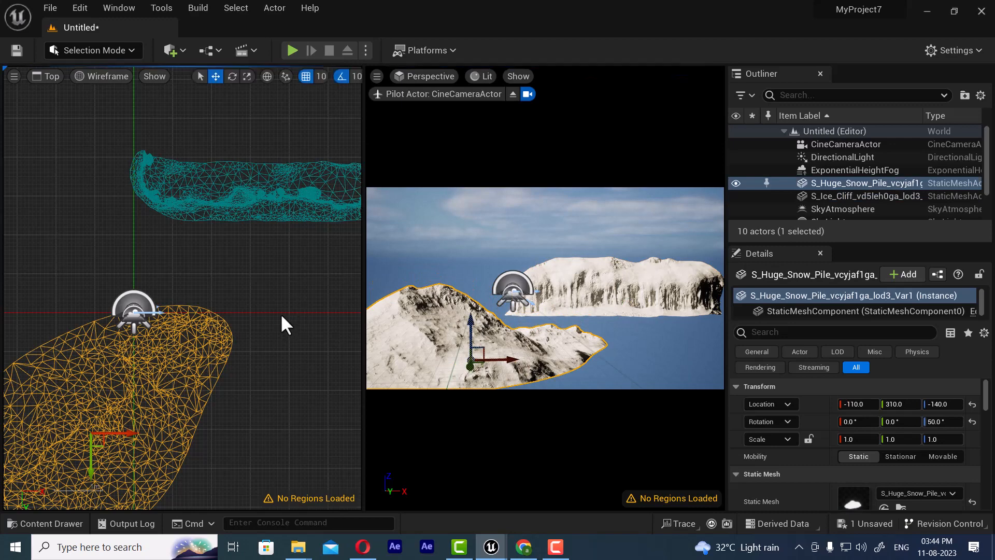
# - Place the S_Large_Ice_Cliff_vdsrdd0fa mesh in the top view between the snow pile and the long cliff at 30, -270, 0
pyautogui.click(47, 523)
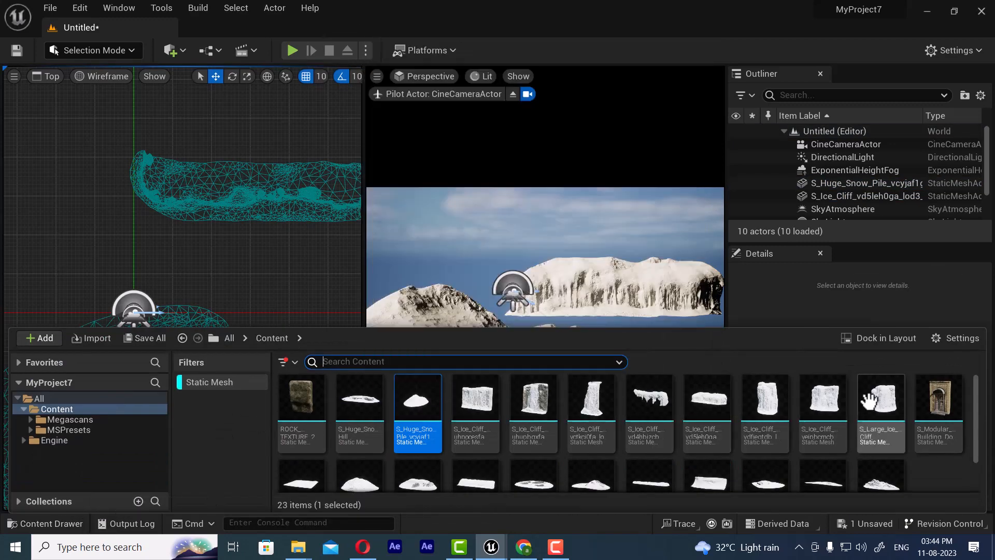
pyautogui.click(883, 409)
pyautogui.moveTo(884, 409); pyautogui.dragTo(145, 208)
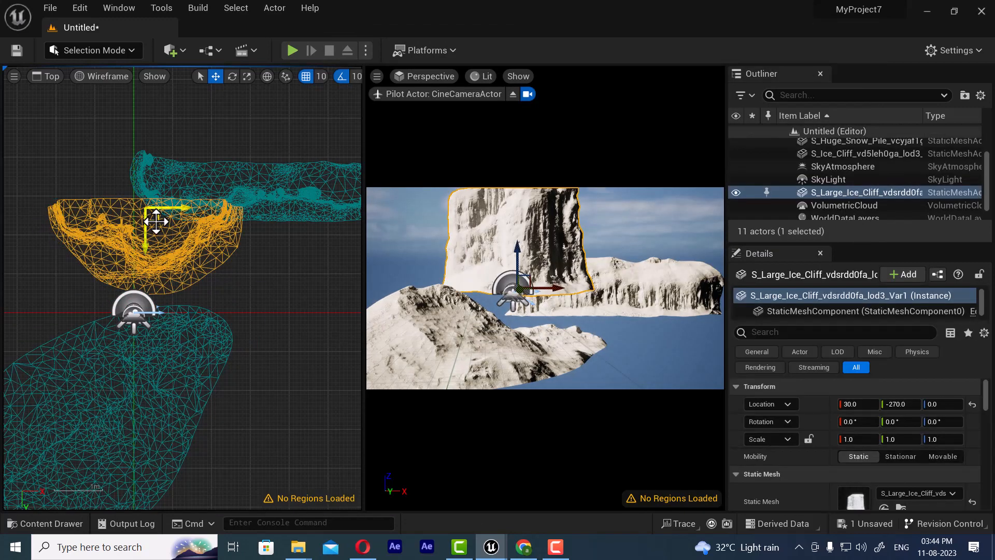
# - Raise the large ice cliff to Z 10 in the front view
pyautogui.click(48, 76)
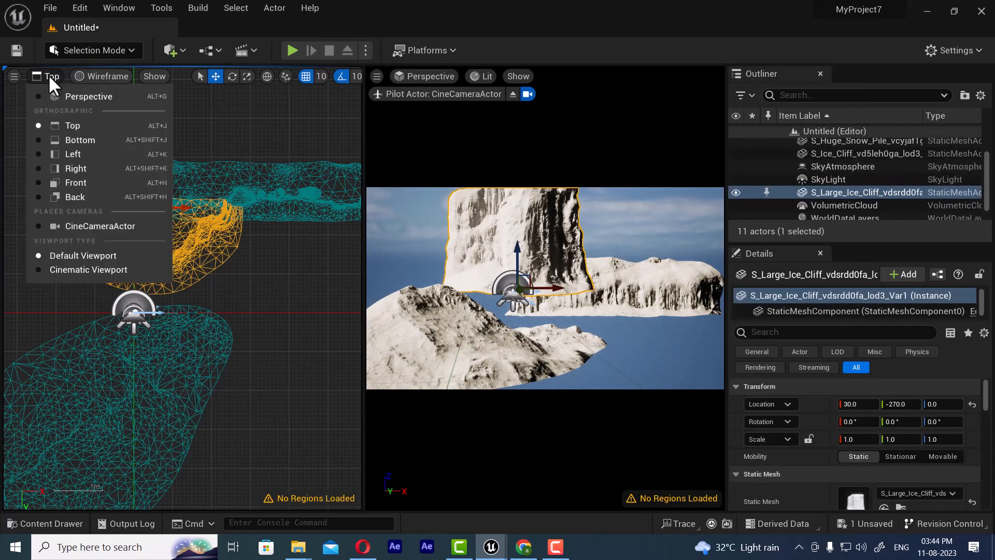
pyautogui.click(84, 179)
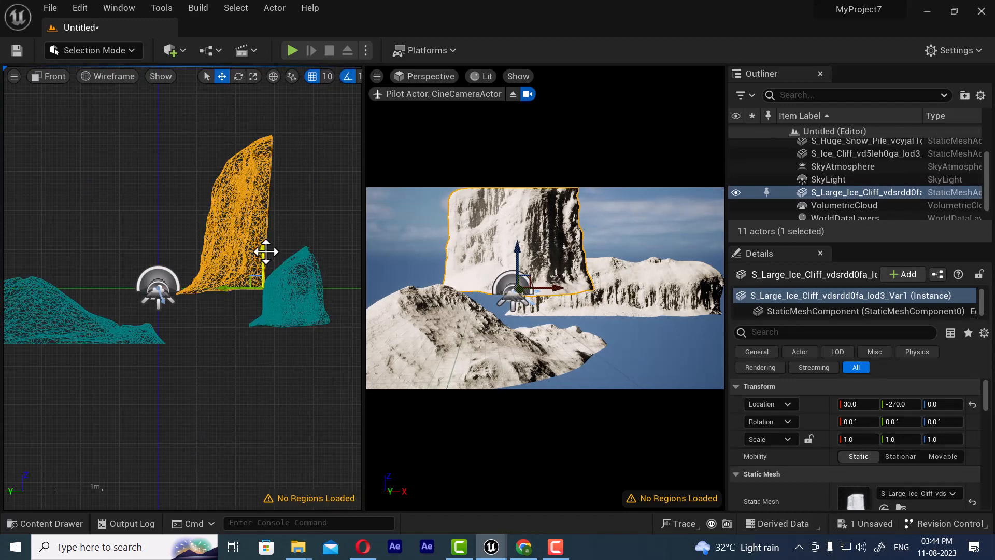
pyautogui.moveTo(266, 252); pyautogui.dragTo(265, 246)
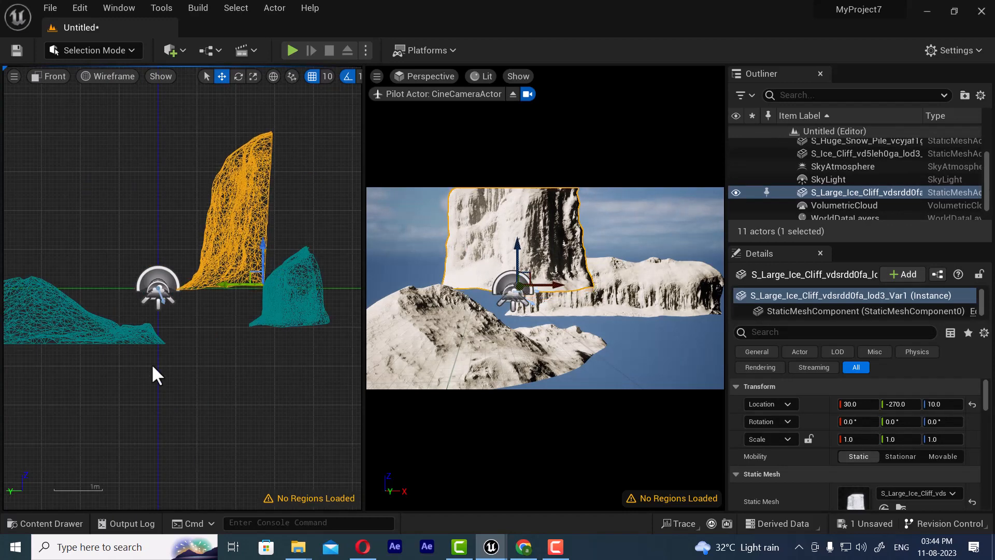
# - Raise the snow pile to Z -10 in the front view
pyautogui.click(78, 333)
pyautogui.scroll(-2, 116, 347)
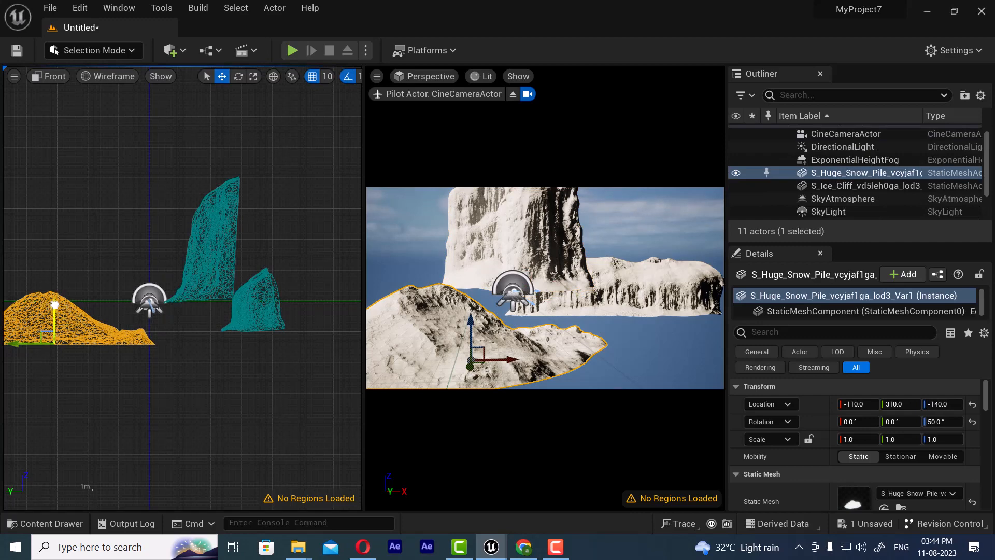
pyautogui.moveTo(54, 300); pyautogui.dragTo(60, 265)
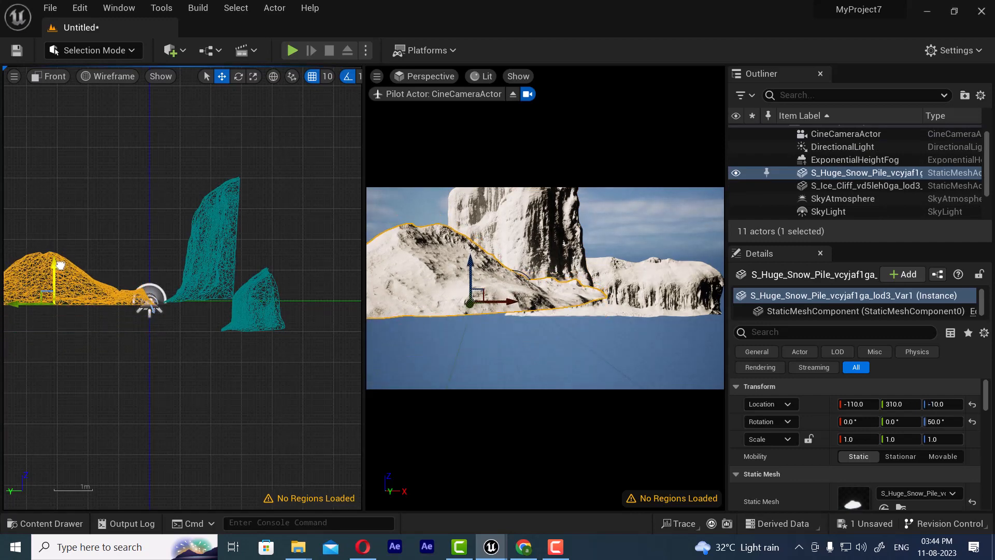
# - Raise the long S_Ice_Cliff_vd5leh0ga mesh to Z 0 in the front view and reframe the cine camera to show the full cliffs
pyautogui.click(262, 311)
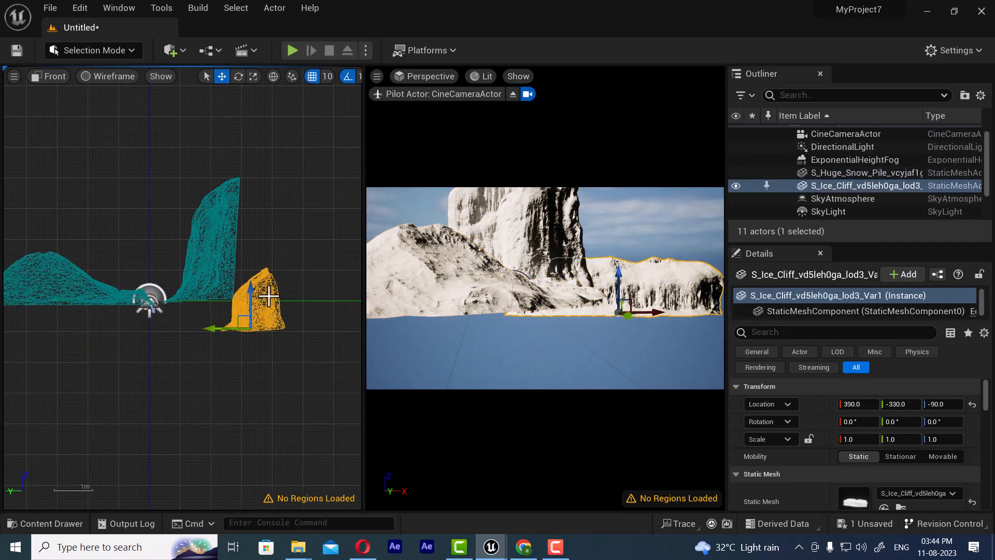
pyautogui.moveTo(255, 292); pyautogui.dragTo(255, 262)
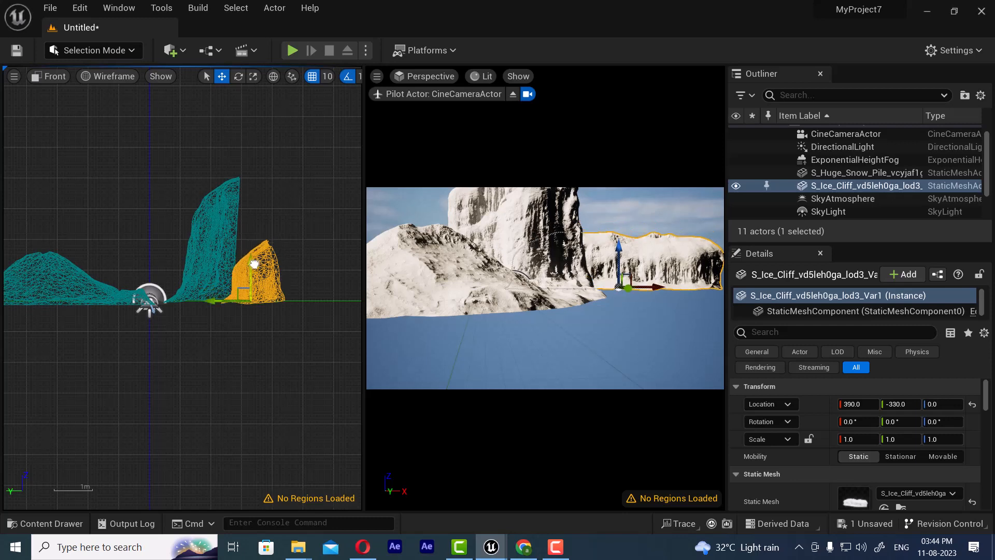
pyautogui.moveTo(600, 261); pyautogui.dragTo(600, 214, button='middle')
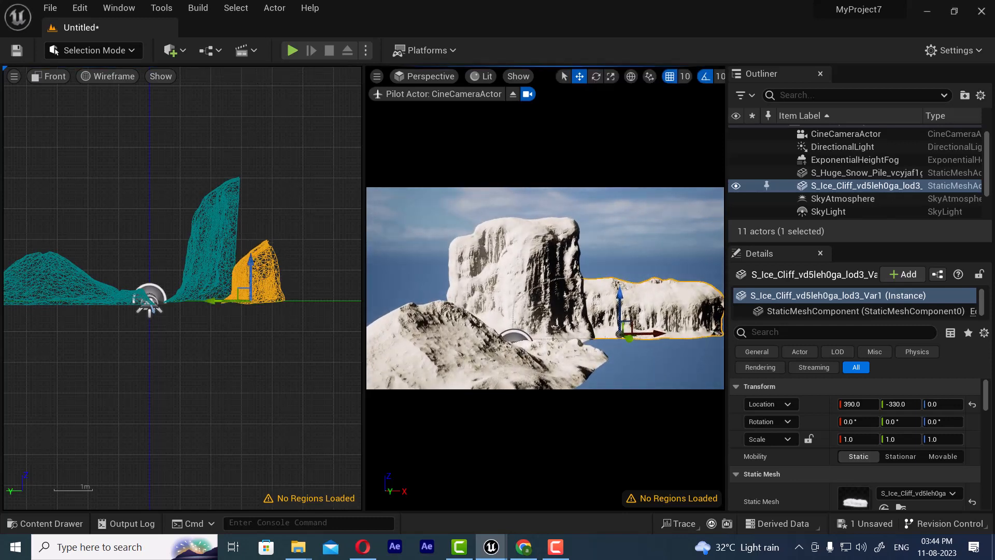
# - Shift the large ice cliff to -220, -270, 10 behind the snow pile and rotate it to -30° about Z
pyautogui.click(532, 262)
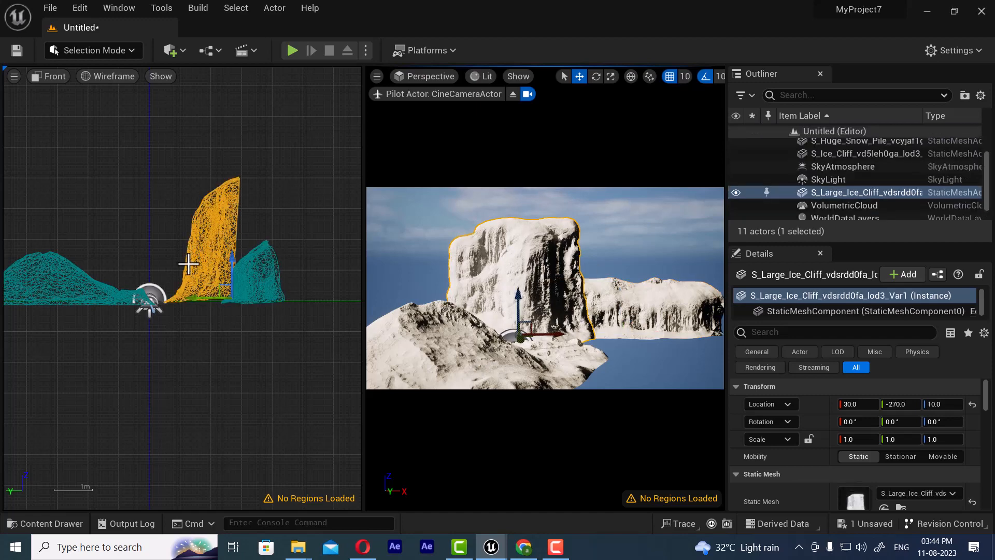
pyautogui.moveTo(553, 333); pyautogui.dragTo(385, 354)
pyautogui.press('e')
# - Shift the long ice cliff to X 450 in the camera view and clear the selection
pyautogui.click(576, 321)
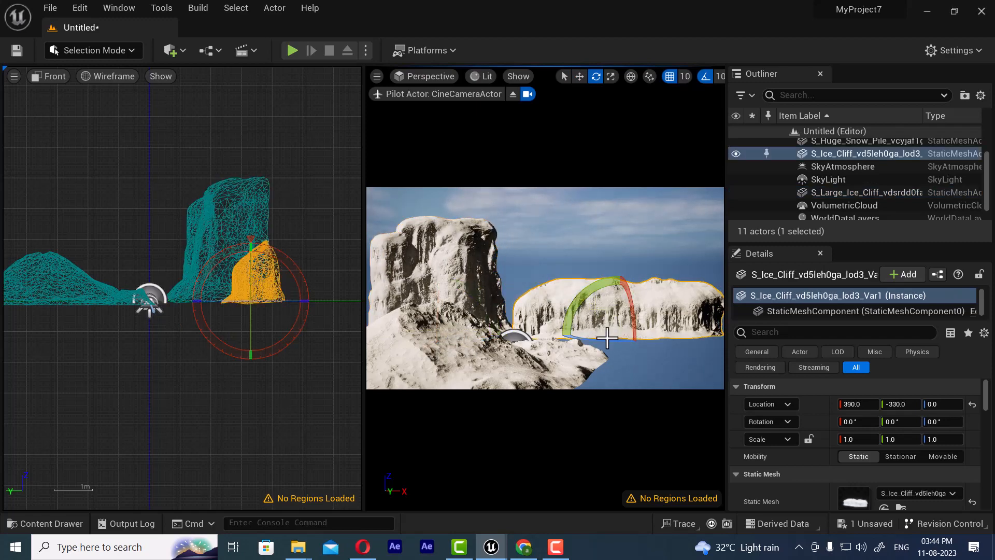
pyautogui.press('w')
pyautogui.moveTo(657, 333); pyautogui.dragTo(674, 331)
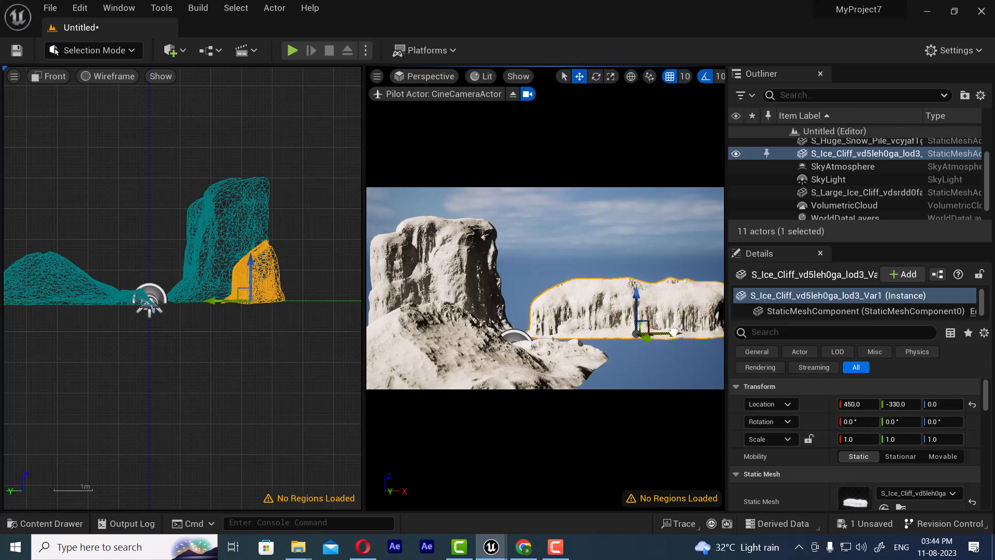
pyautogui.click(116, 205)
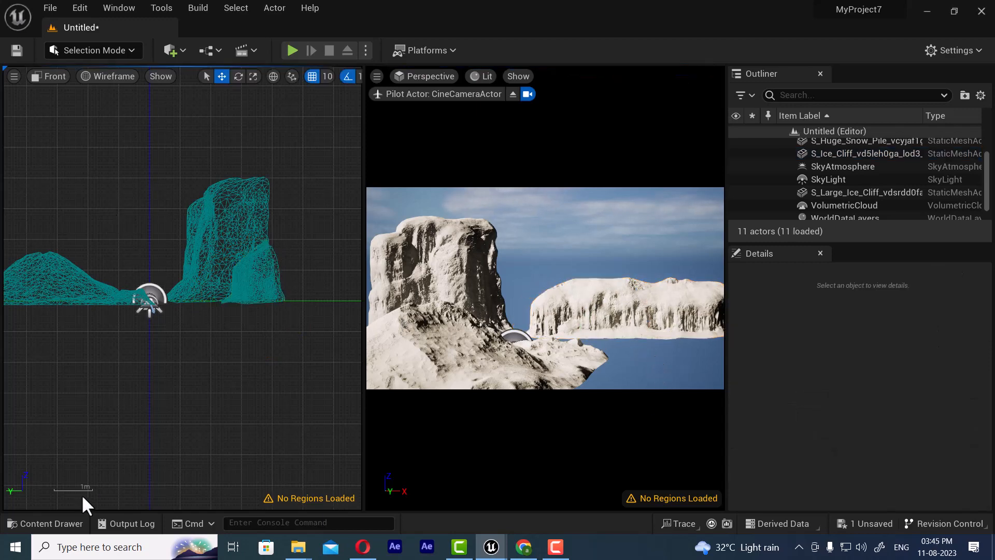
# - Place the S_Snow_Embankment_vcwjeh2fa mesh in the camera foreground at 140, 760, 80 and scale it uniformly to 2.25
pyautogui.click(52, 523)
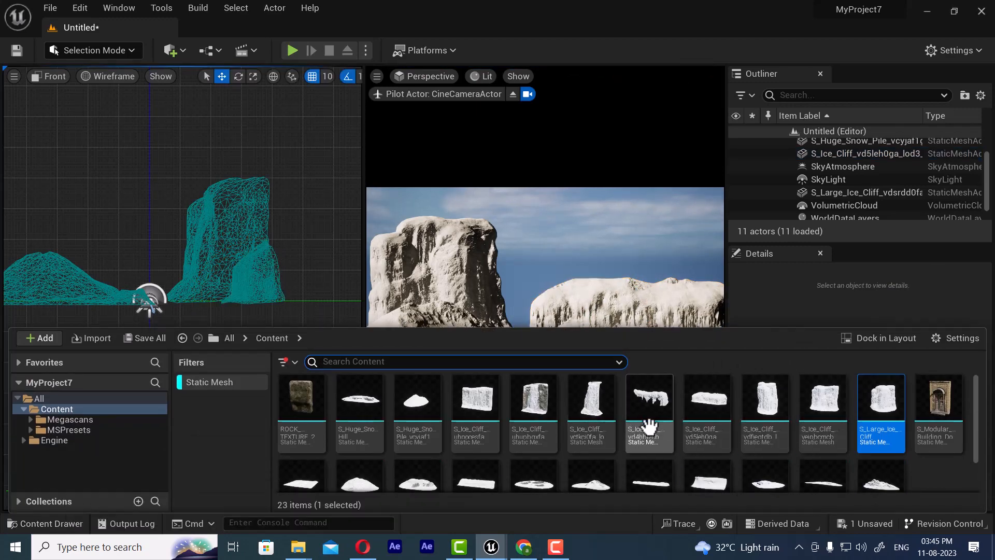
pyautogui.scroll(-1, 644, 422)
pyautogui.moveTo(596, 447)
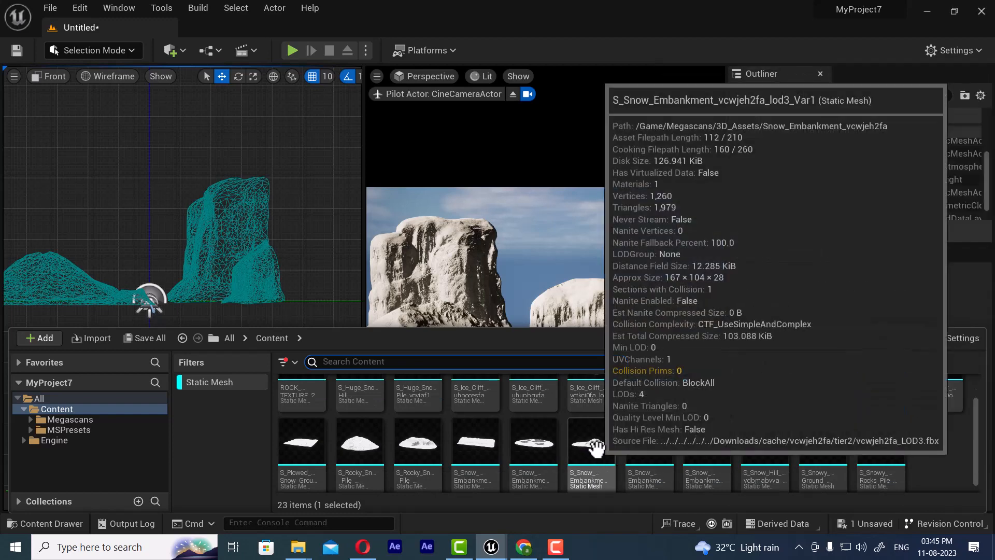
pyautogui.moveTo(596, 447); pyautogui.dragTo(674, 348)
pyautogui.press('r')
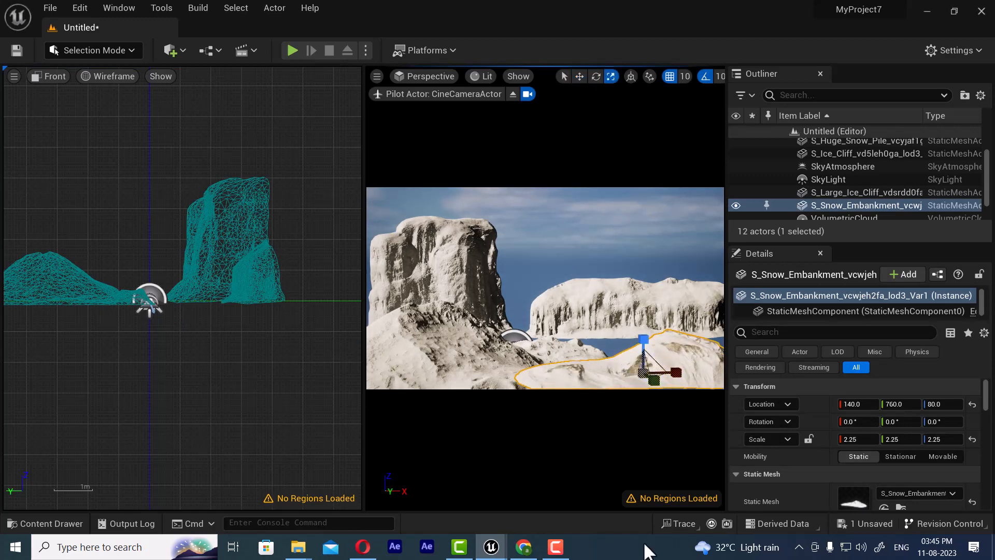
# - Add the S_Snow_Hill_vdbmabvva mesh and place it behind the ice cliffs in the front view at 120, -870, 20
pyautogui.click(51, 524)
pyautogui.scroll(-1, 674, 456)
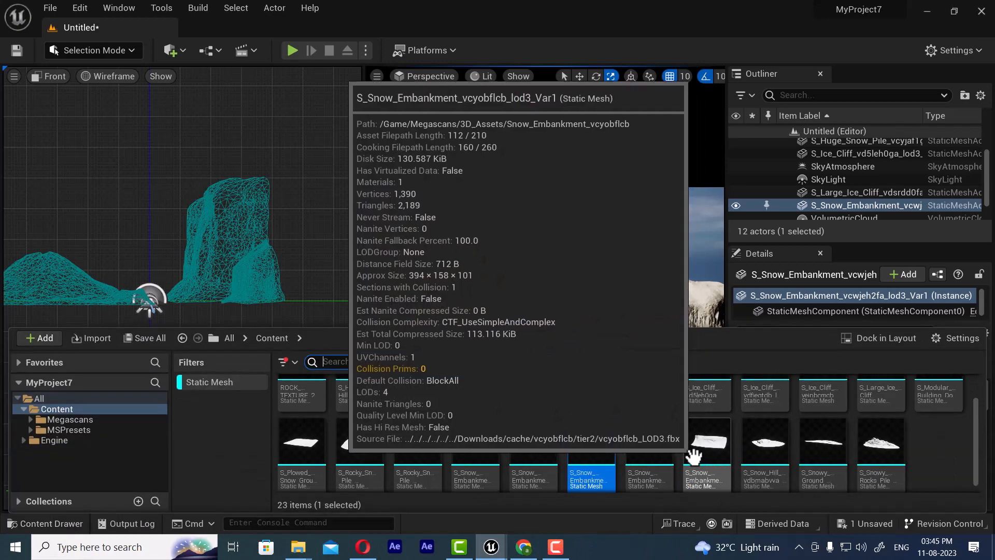
pyautogui.moveTo(771, 445); pyautogui.dragTo(672, 293)
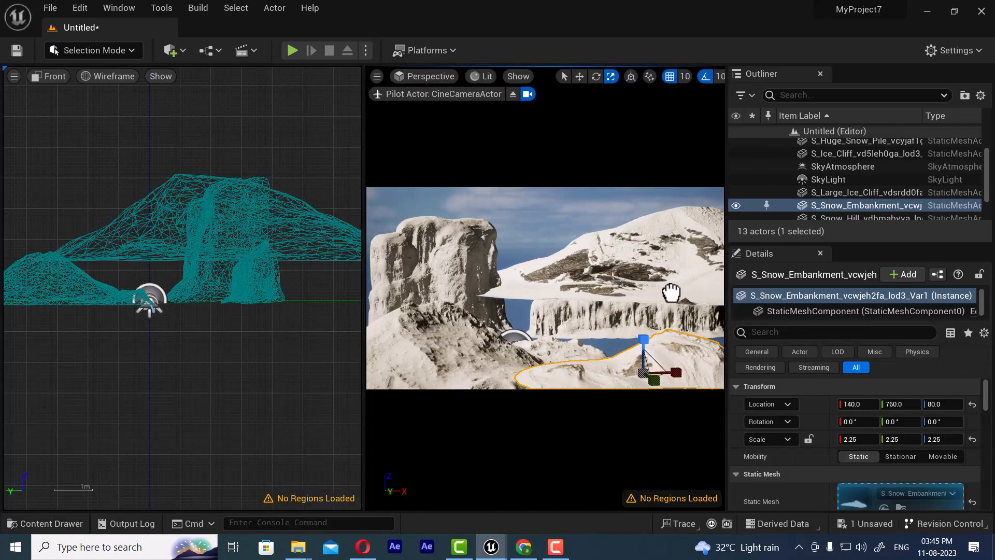
pyautogui.scroll(-2, 118, 259)
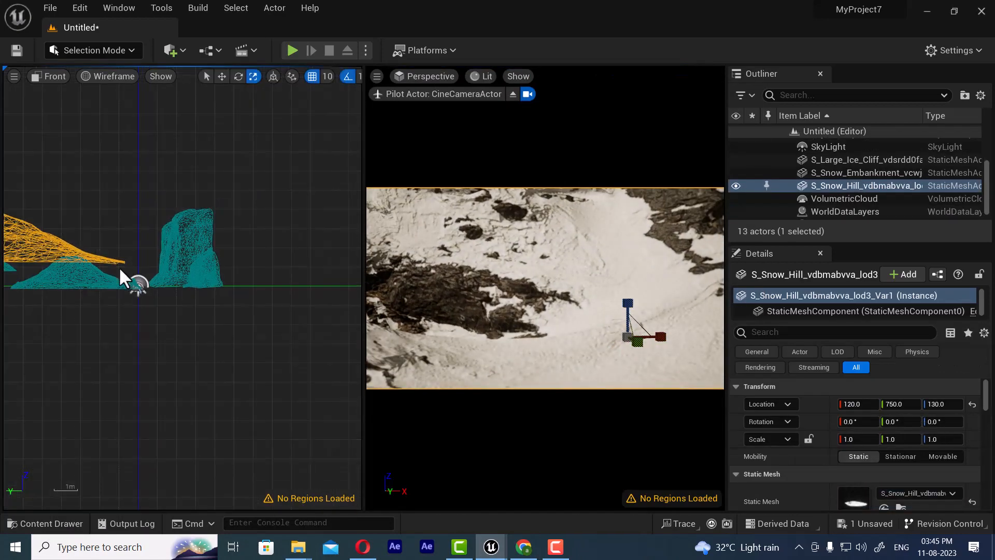
pyautogui.scroll(-2, 119, 266)
pyautogui.press('w')
pyautogui.moveTo(54, 267); pyautogui.dragTo(210, 275)
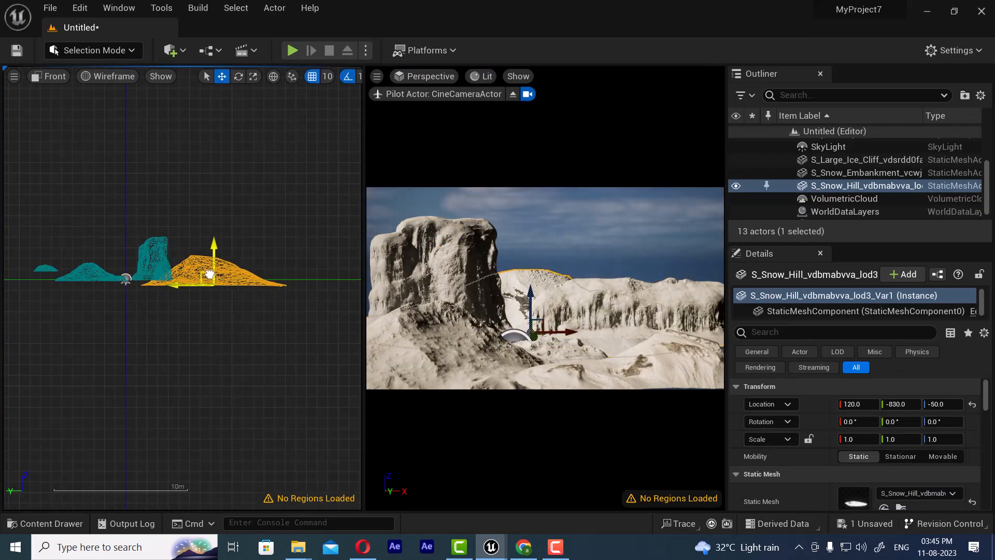
# - Move the large ice cliff in the top view to the far end of the long cliff at 870, -340, 10
pyautogui.click(149, 256)
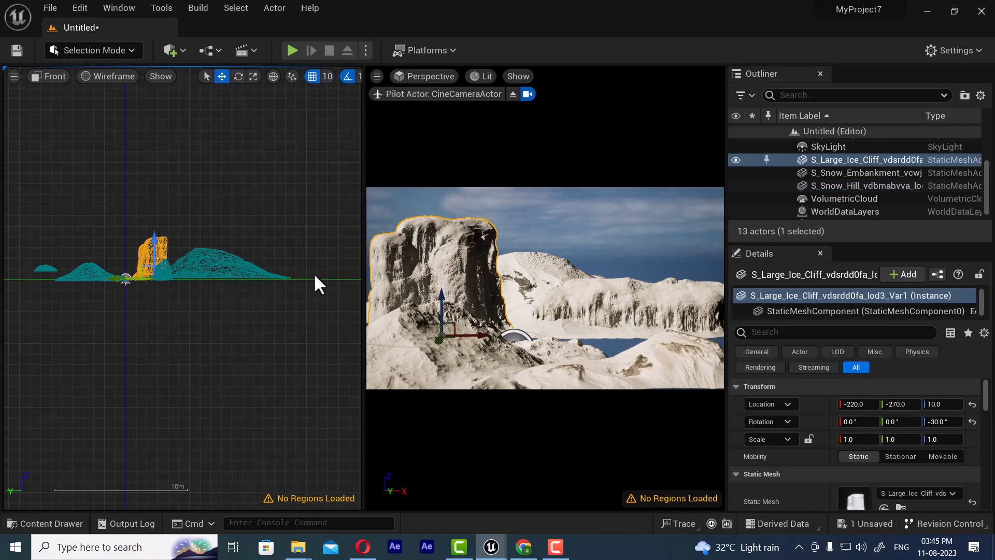
pyautogui.click(51, 76)
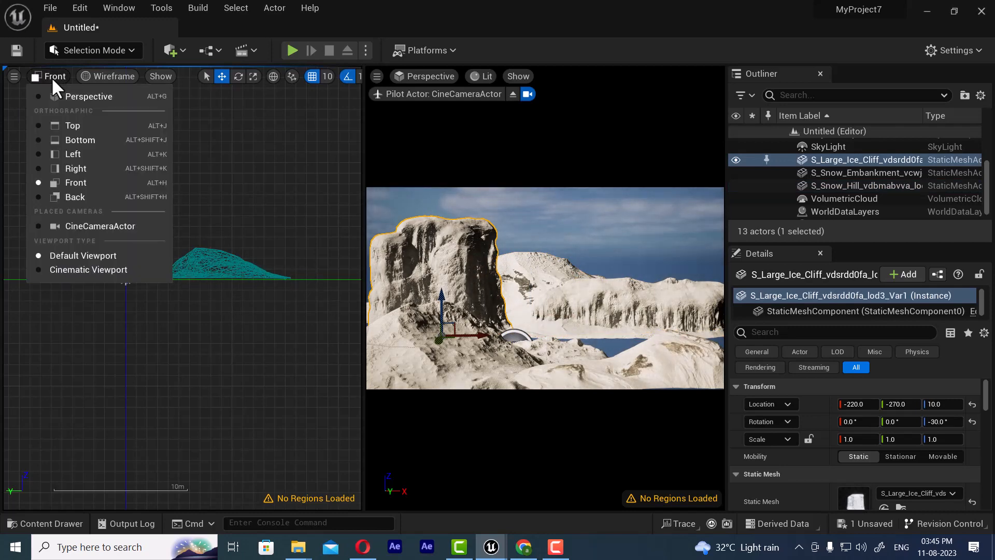
pyautogui.click(77, 126)
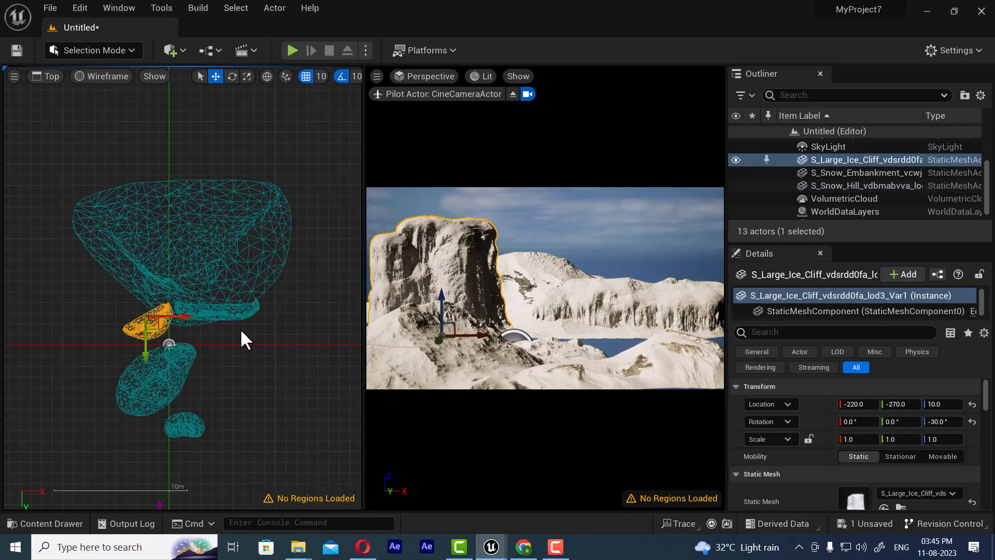
pyautogui.moveTo(240, 337); pyautogui.dragTo(231, 294, button='right')
pyautogui.moveTo(161, 363); pyautogui.dragTo(280, 356)
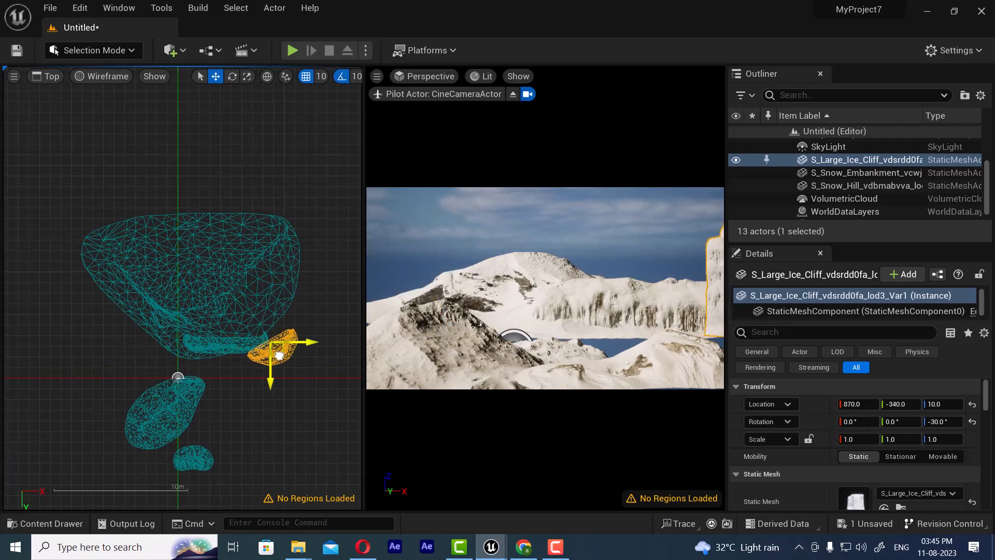
# - Rotate the large ice cliff to 50° about Z and shift it to 800, -170, 10
pyautogui.press('e')
pyautogui.moveTo(313, 318)
pyautogui.mouseDown()
pyautogui.moveTo(319, 394)
pyautogui.moveTo(283, 415)
pyautogui.moveTo(313, 311)
pyautogui.mouseUp()
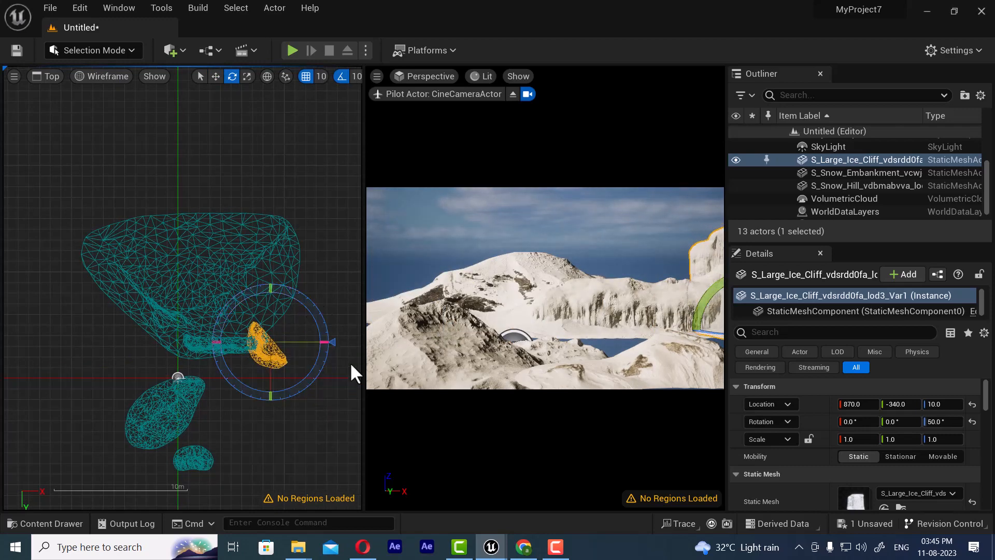
pyautogui.press('w')
pyautogui.moveTo(285, 353)
pyautogui.mouseDown()
pyautogui.moveTo(298, 368)
pyautogui.moveTo(278, 369)
pyautogui.mouseUp()
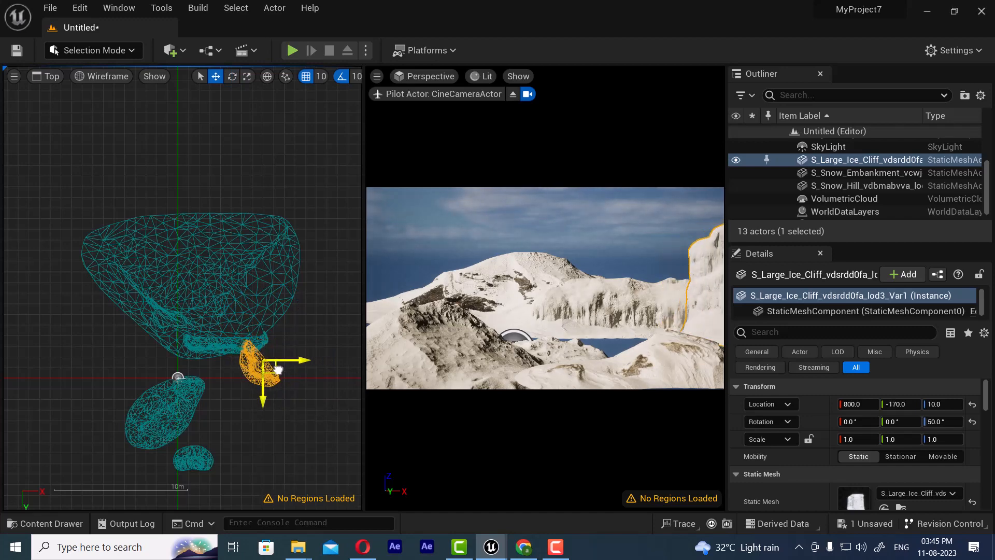
# - Move the long ice cliff to 510, -260, 0 in the top view and rotate it to 50° about Z
pyautogui.click(584, 313)
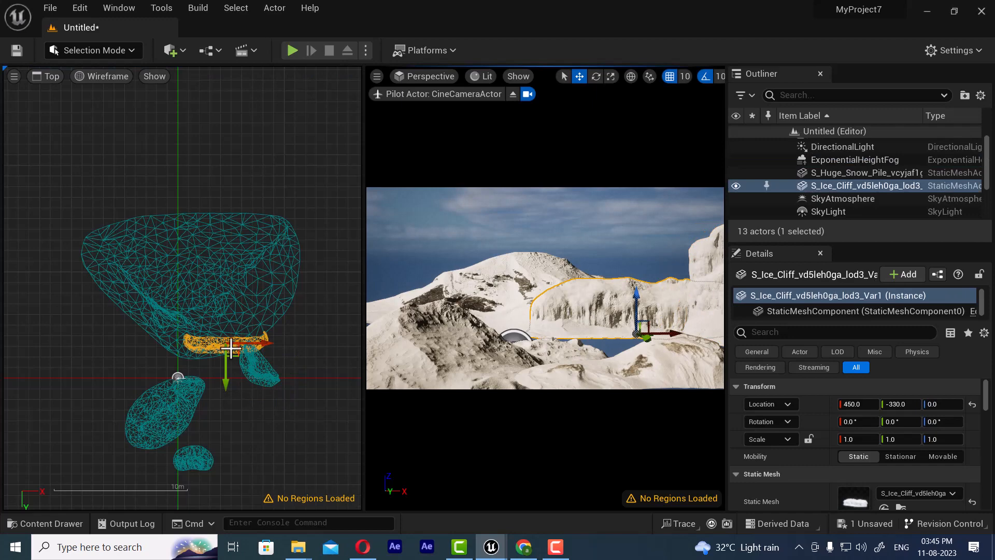
pyautogui.moveTo(234, 352); pyautogui.dragTo(242, 360)
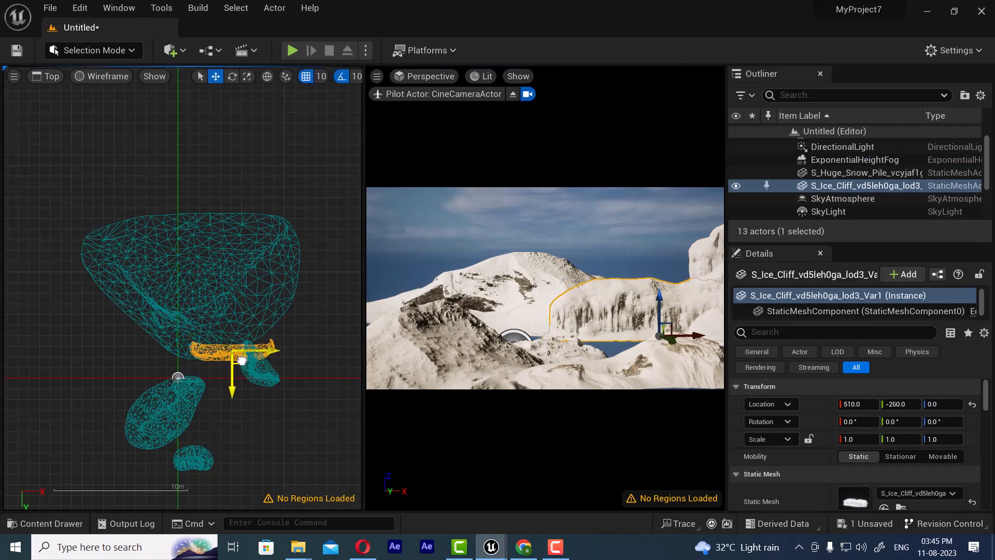
pyautogui.press('e')
pyautogui.moveTo(279, 330); pyautogui.dragTo(275, 407)
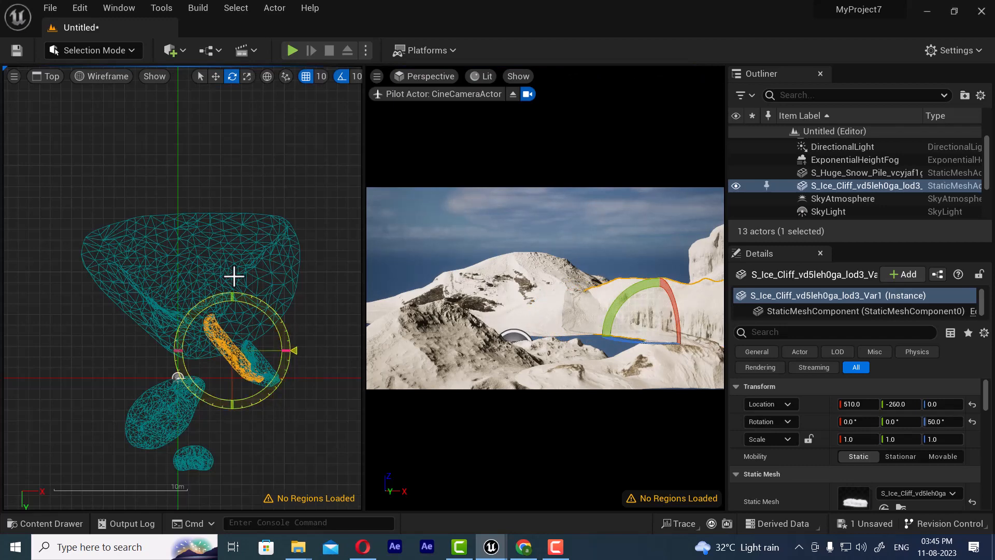
# - Move the snow hill farther into the background in the top view, to Y -1970
pyautogui.click(217, 267)
pyautogui.press('w')
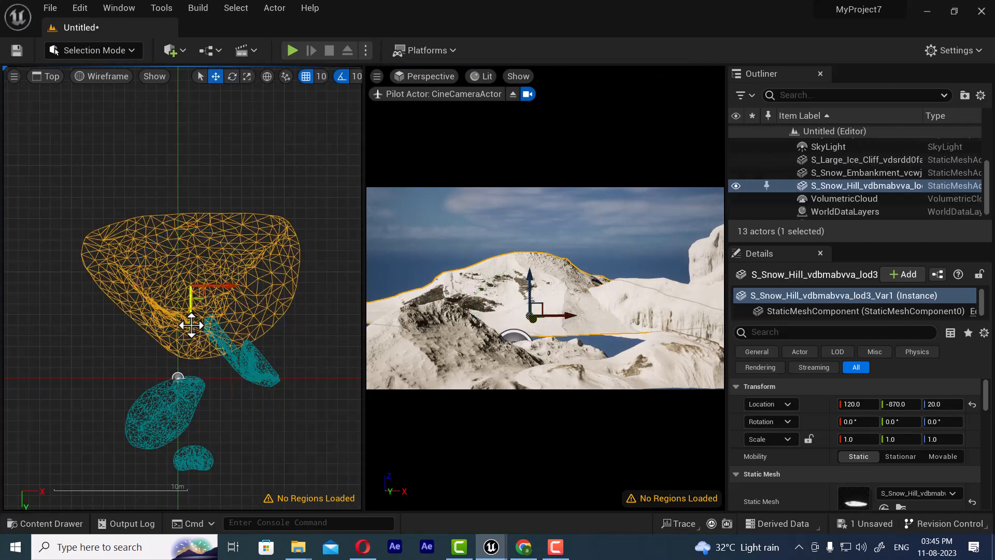
pyautogui.moveTo(191, 325); pyautogui.dragTo(169, 208)
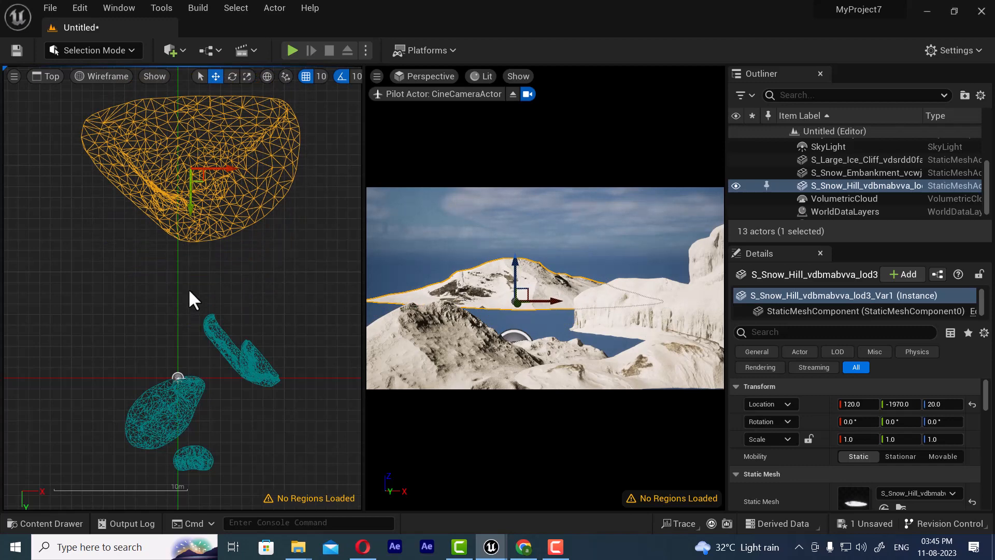
# - Switch the wireframe view to Front and stretch the snow hill's height to a Z scale of 1.5
pyautogui.press('r')
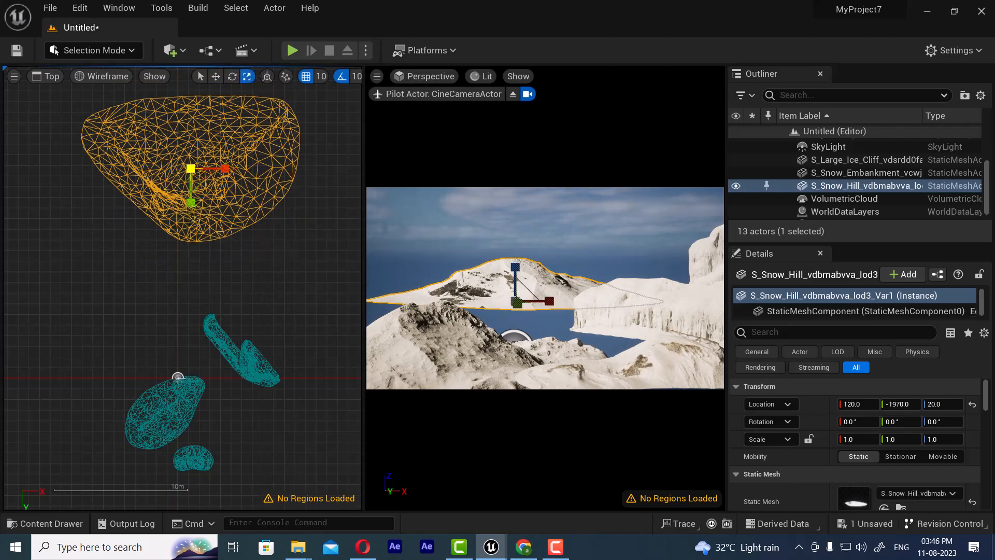
pyautogui.click(51, 78)
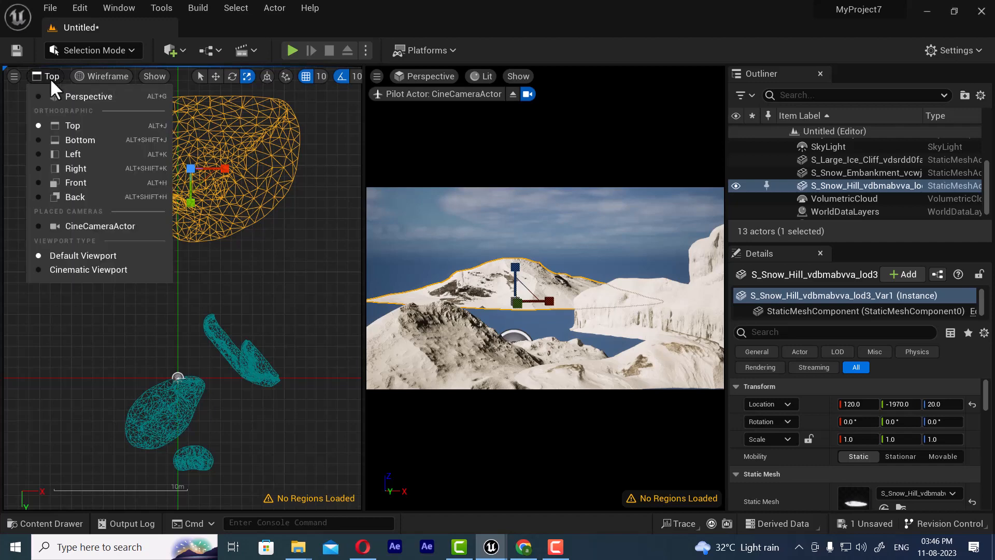
pyautogui.click(75, 183)
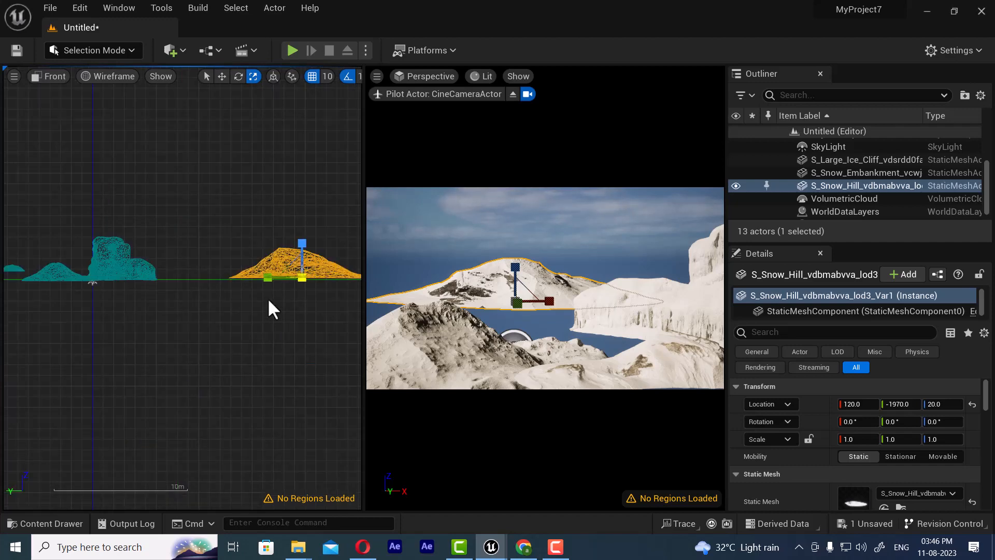
pyautogui.press('w')
pyautogui.press('e')
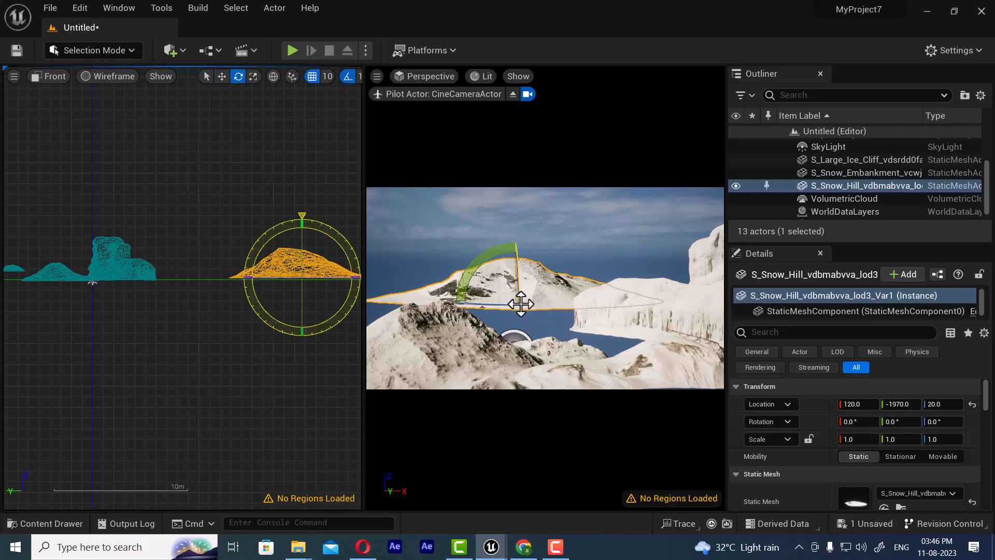
pyautogui.press('r')
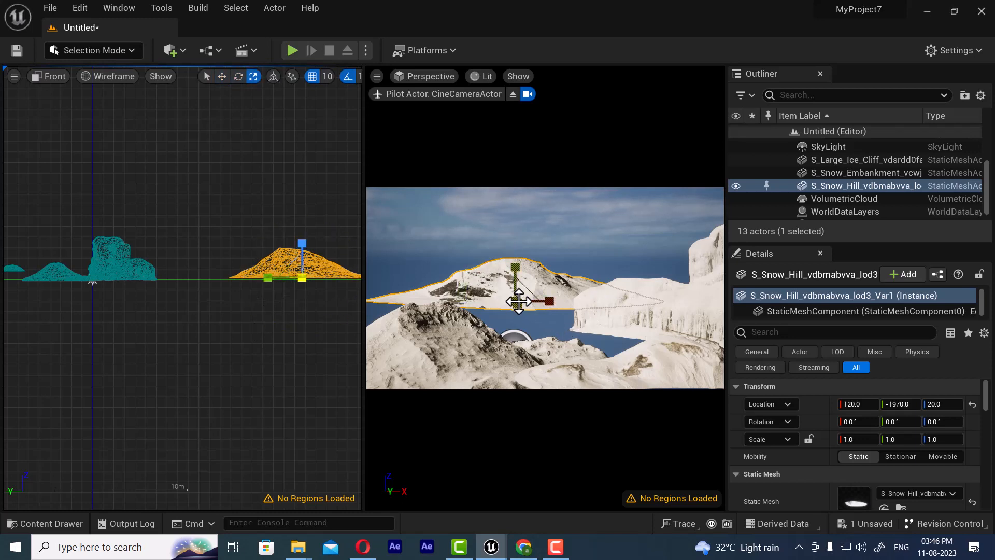
pyautogui.moveTo(519, 267); pyautogui.dragTo(519, 243)
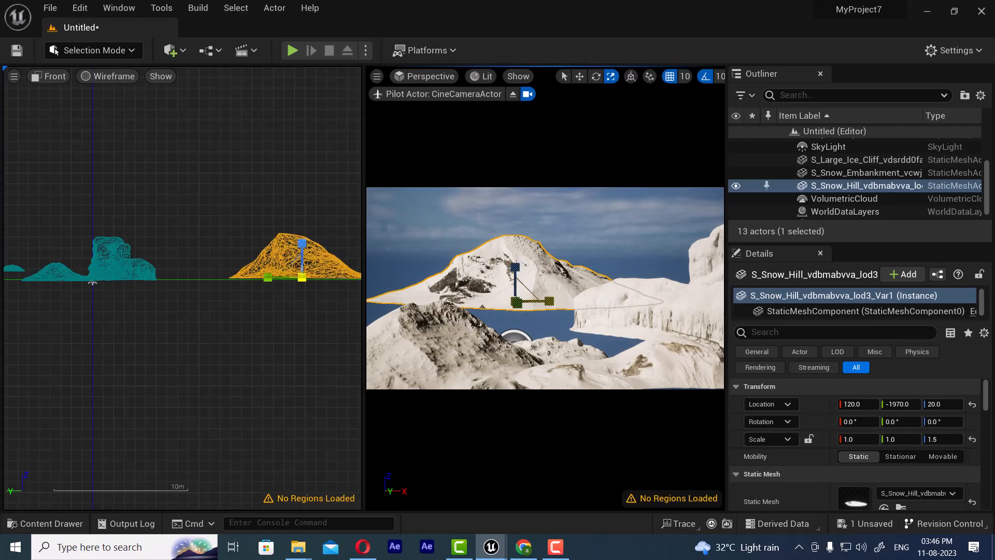
pyautogui.click(230, 283)
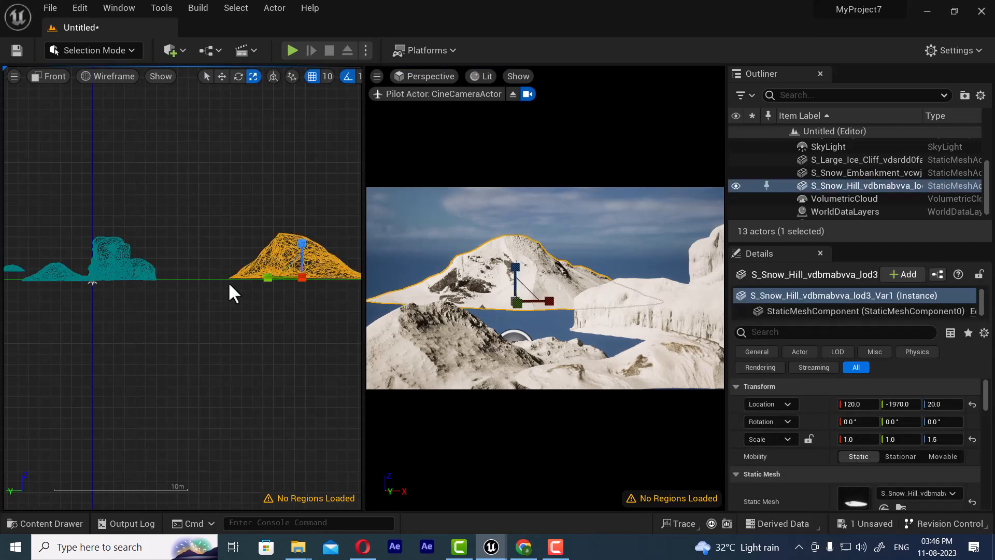
# - Add another large ice cliff mesh to the camera view and move it back to Y -1270, Z 20 in the front wireframe view
pyautogui.click(45, 524)
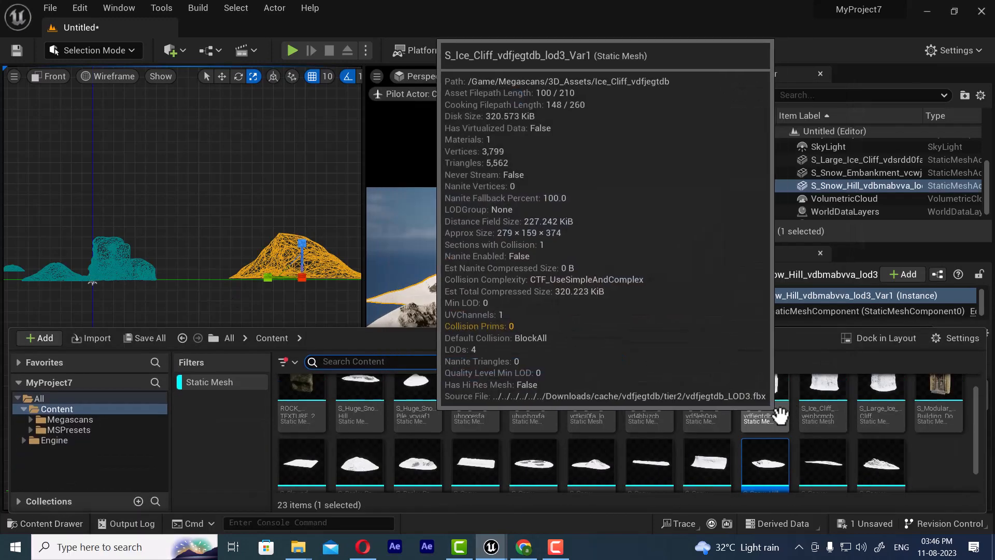
pyautogui.scroll(1, 839, 412)
pyautogui.moveTo(885, 404)
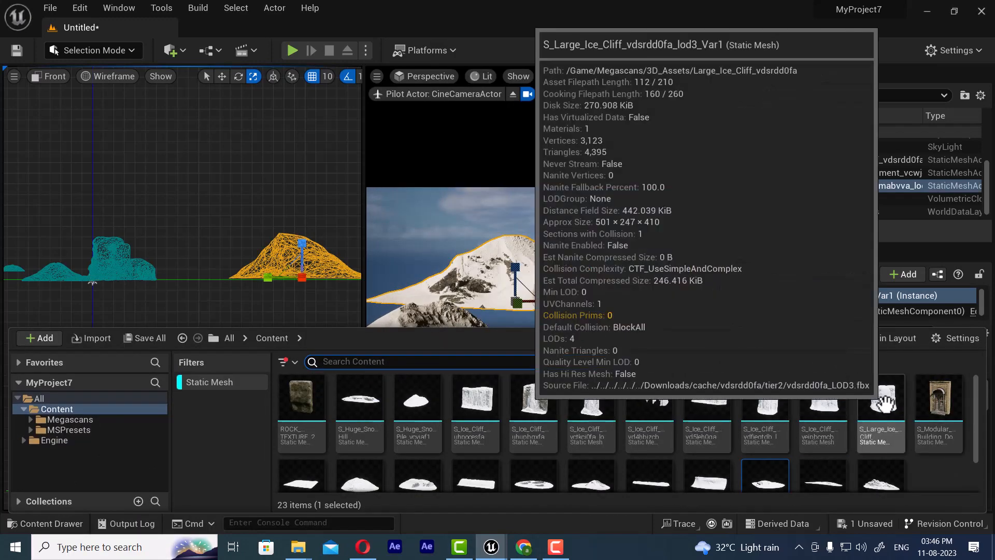
pyautogui.moveTo(885, 404); pyautogui.dragTo(509, 313)
pyautogui.scroll(-1, 141, 308)
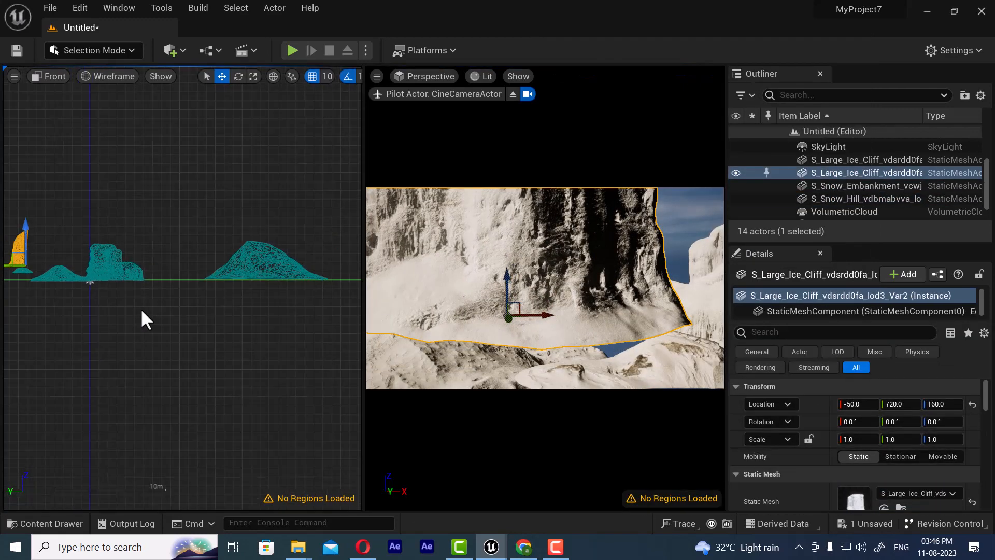
pyautogui.moveTo(17, 260); pyautogui.dragTo(192, 269)
# - Switch the wireframe view to Top, shift the new ice cliff to 800, -1210, and rotate it 20° about Z
pyautogui.click(51, 76)
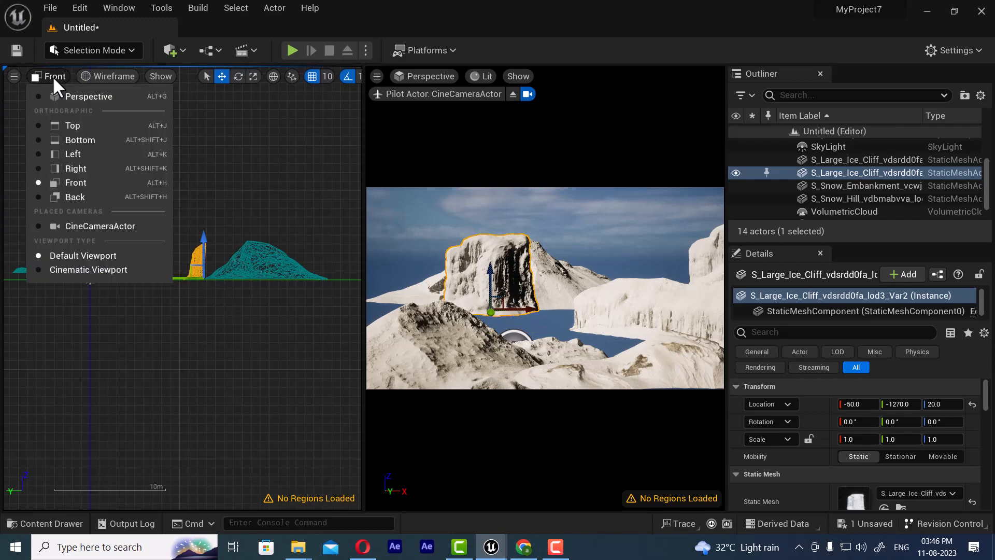
pyautogui.click(73, 123)
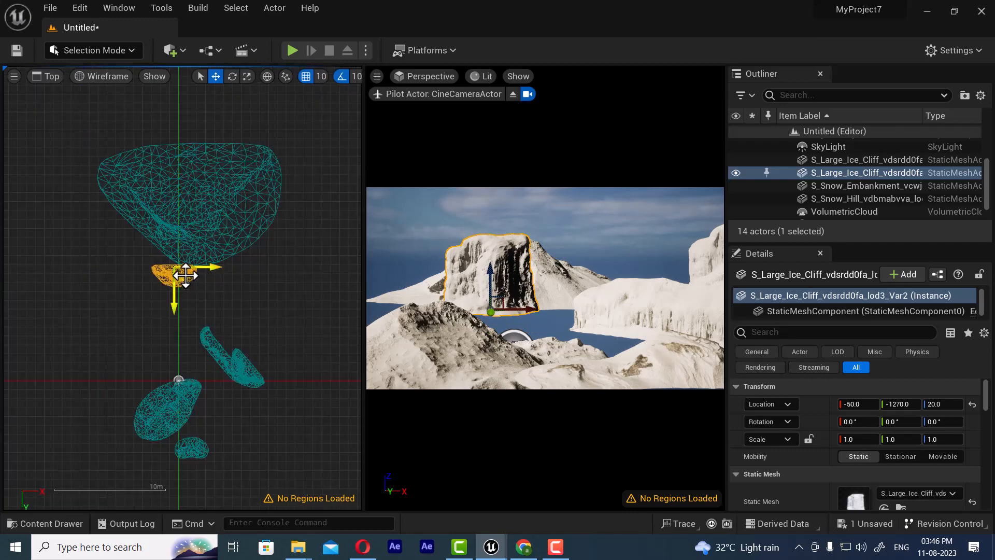
pyautogui.moveTo(185, 275); pyautogui.dragTo(296, 260)
pyautogui.press('e')
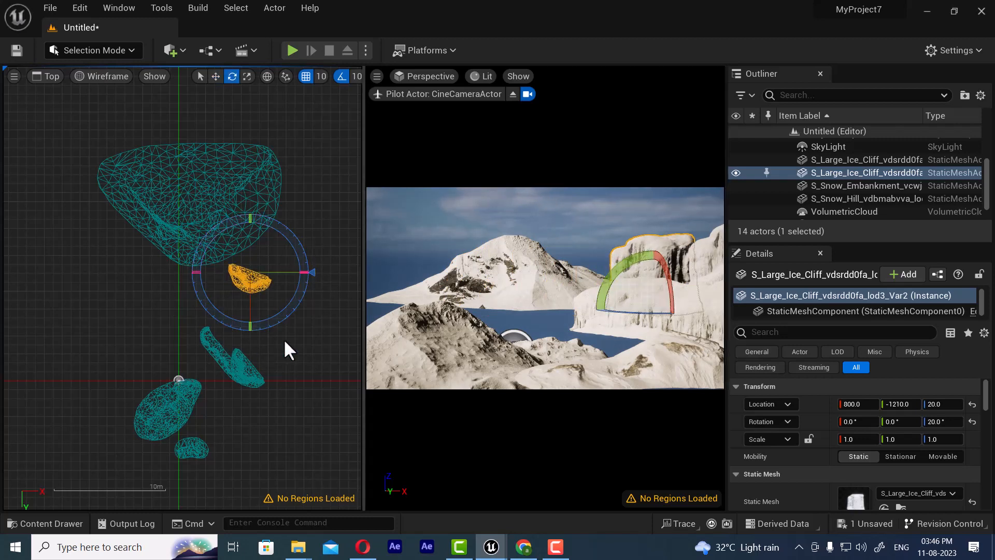
# - Move the new ice cliff behind the snow hill to 1210, -2670 and widen it to an X scale of 1.75
pyautogui.press('w')
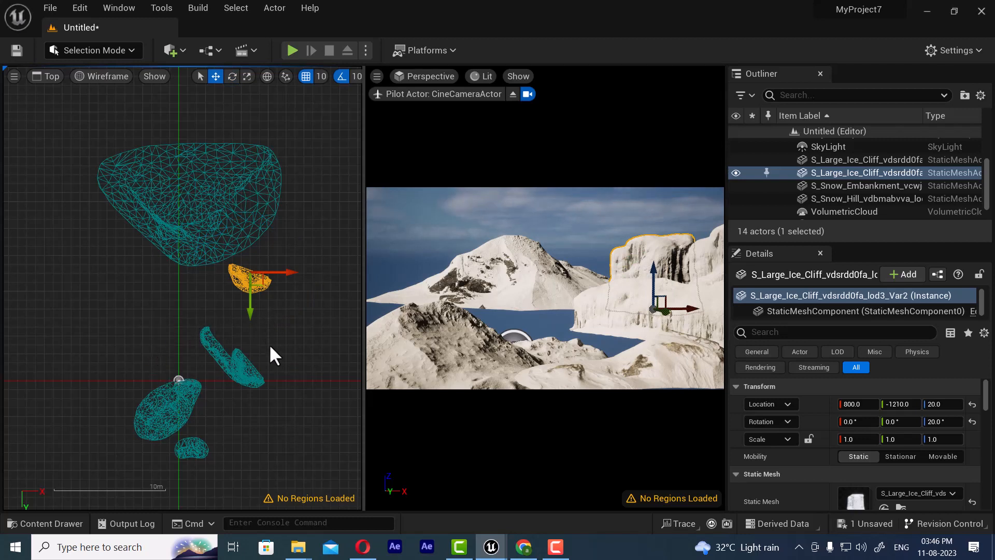
pyautogui.moveTo(250, 313); pyautogui.dragTo(270, 182)
pyautogui.moveTo(292, 142); pyautogui.dragTo(316, 153)
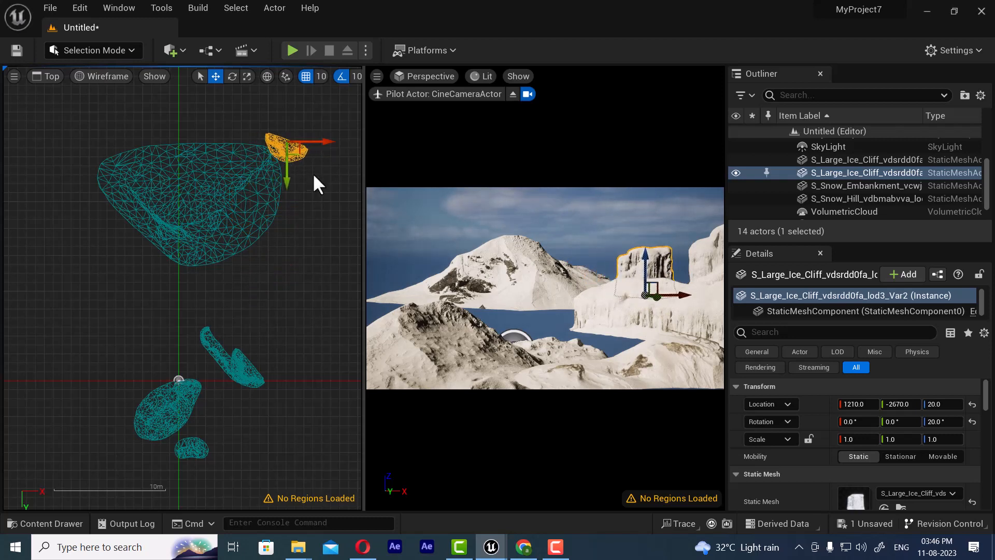
pyautogui.press('r')
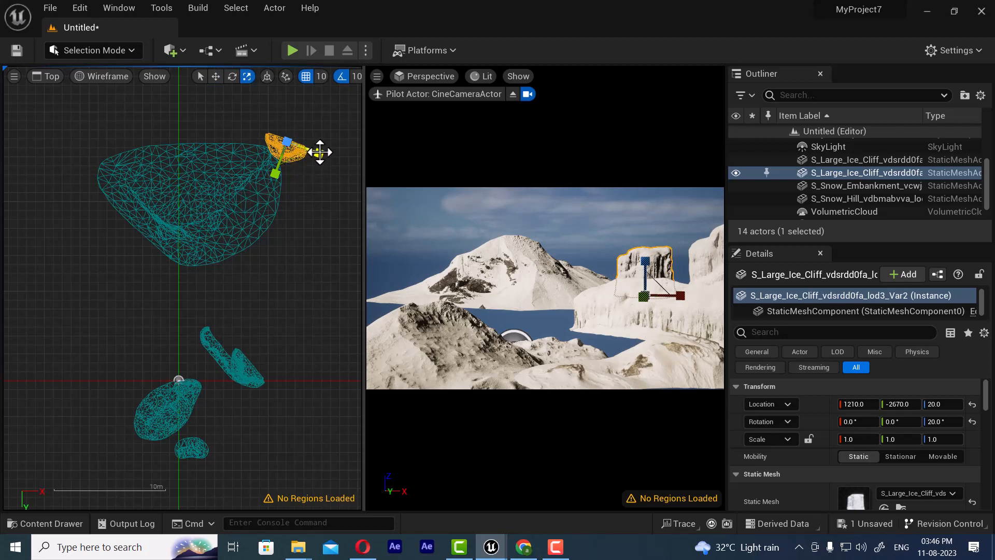
pyautogui.moveTo(320, 152); pyautogui.dragTo(343, 153)
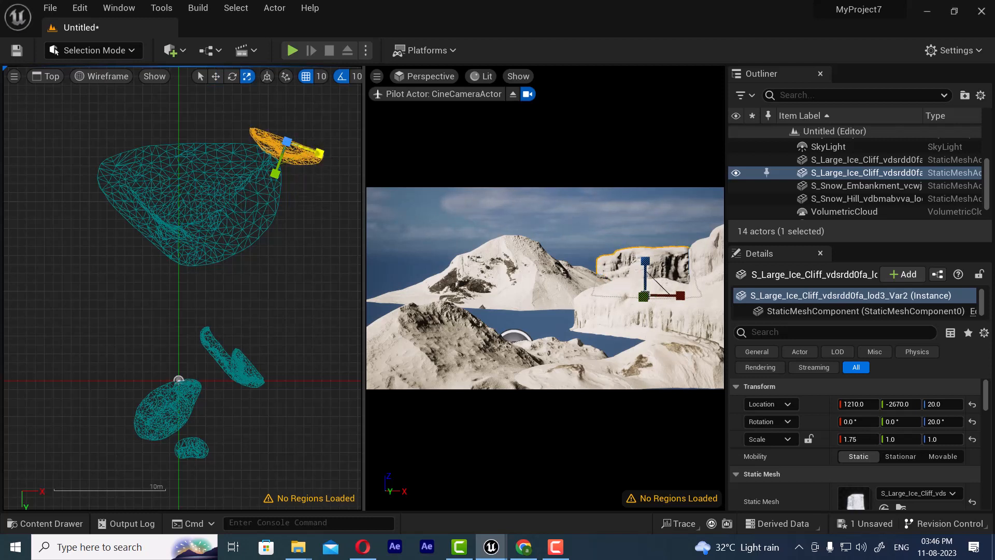
pyautogui.click(284, 258)
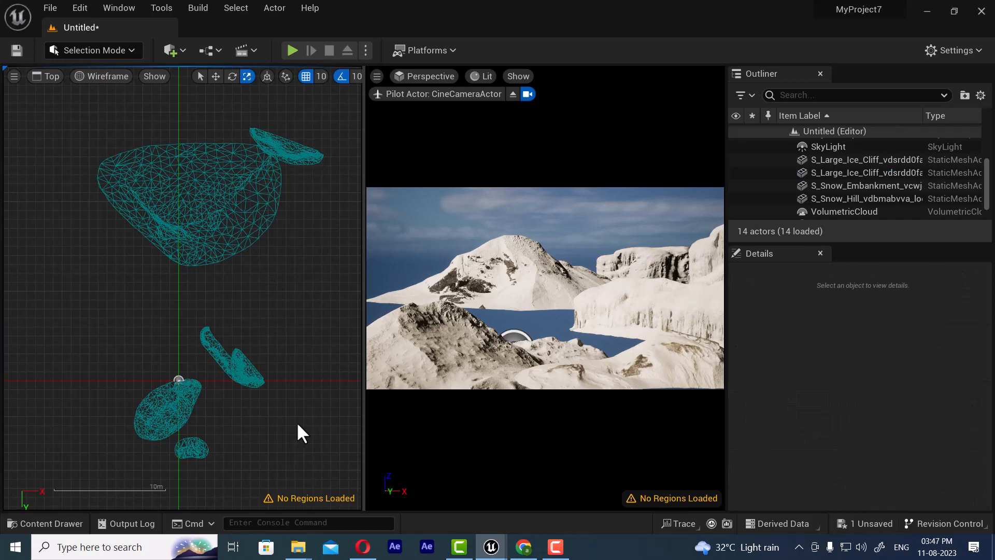
# - Add a second snow embankment to the camera view and move it back to Y -750 in the top view
pyautogui.click(49, 523)
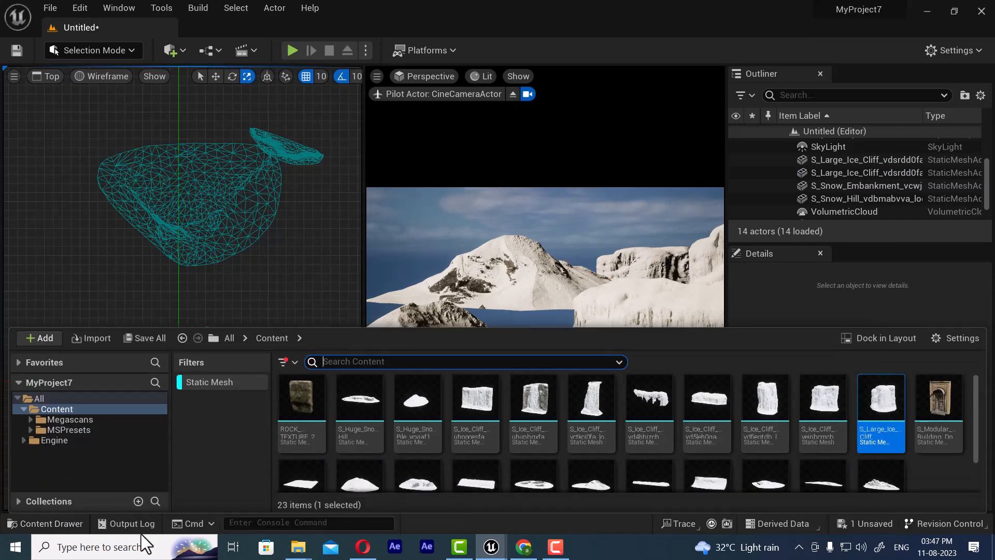
pyautogui.moveTo(583, 485)
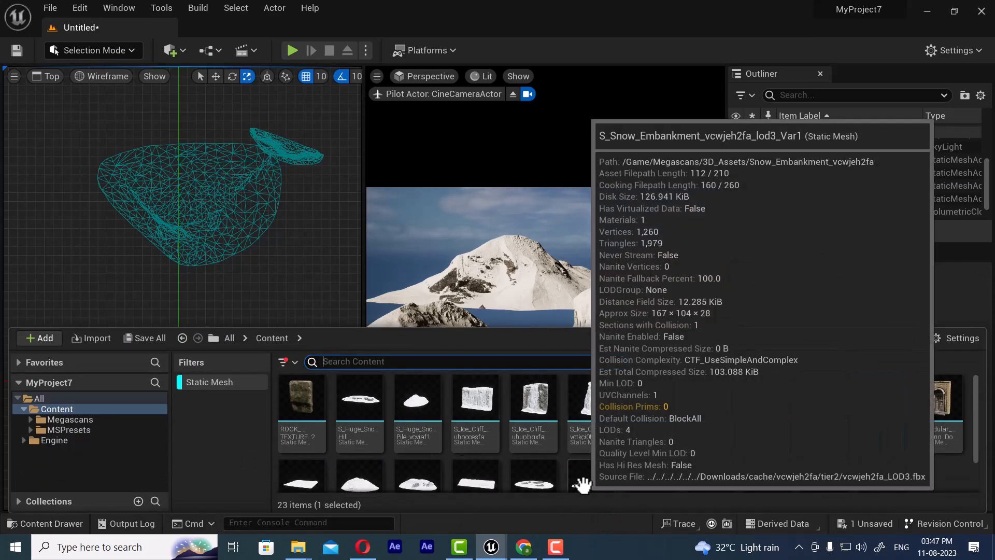
pyautogui.moveTo(583, 485); pyautogui.dragTo(529, 332)
pyautogui.scroll(-3, 192, 344)
pyautogui.press('w')
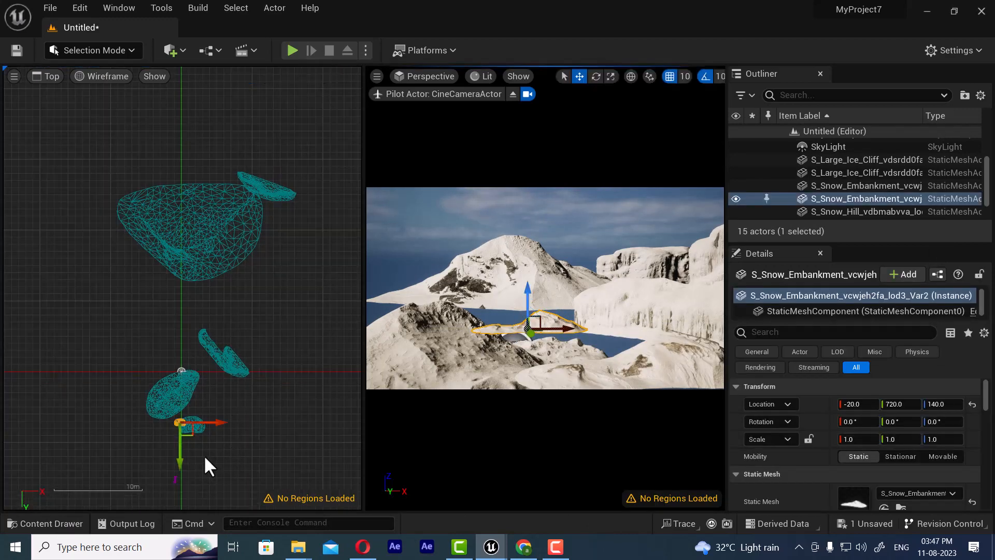
pyautogui.moveTo(179, 462); pyautogui.dragTo(188, 331)
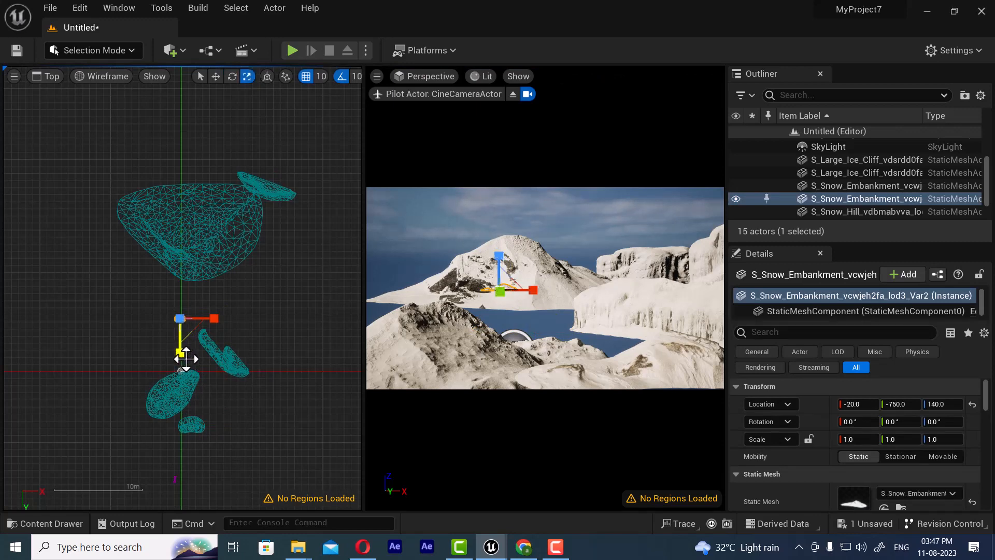
# - Enlarge the second snow embankment to a scale of 3.0, 2.75, 2.75, working in a lit perspective view
pyautogui.click(507, 288)
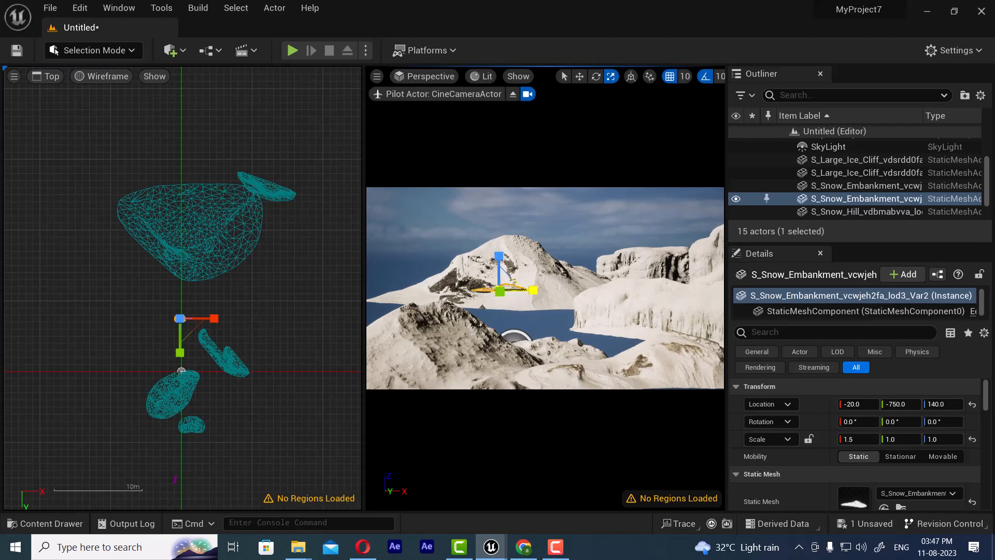
pyautogui.press('w')
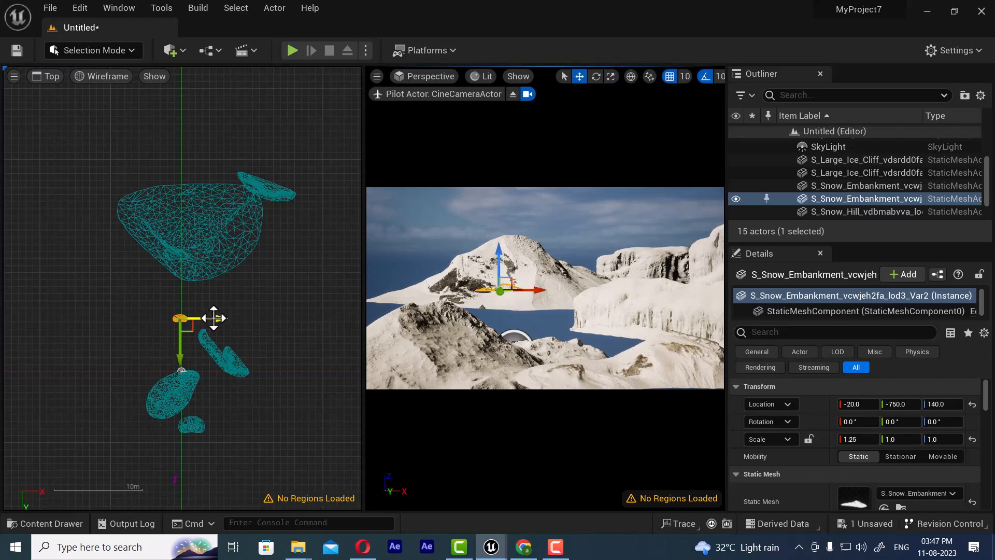
pyautogui.click(49, 77)
pyautogui.click(73, 96)
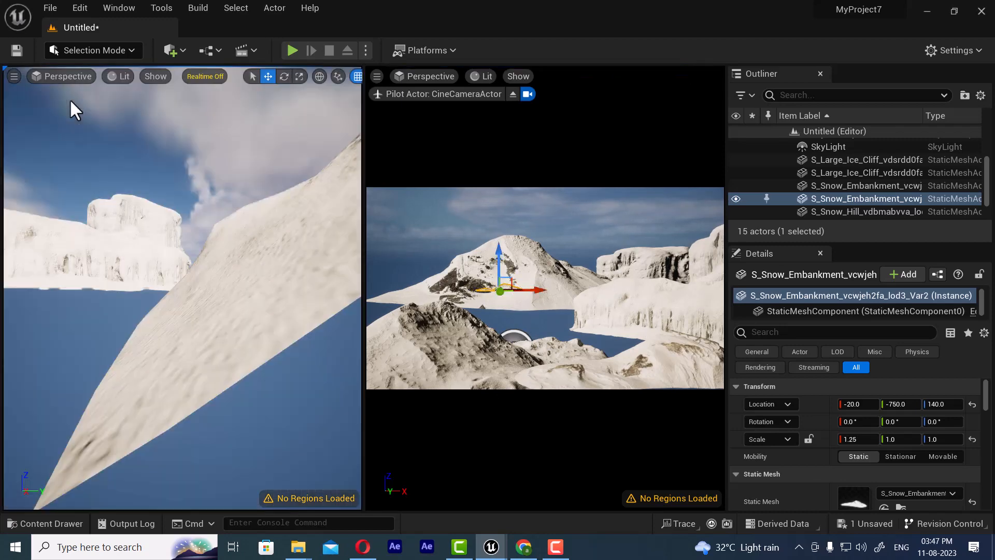
pyautogui.scroll(-10, 174, 275)
pyautogui.keyDown('alt'); pyautogui.moveTo(180, 291); pyautogui.dragTo(94, 302); pyautogui.keyUp('alt')
pyautogui.press('f')
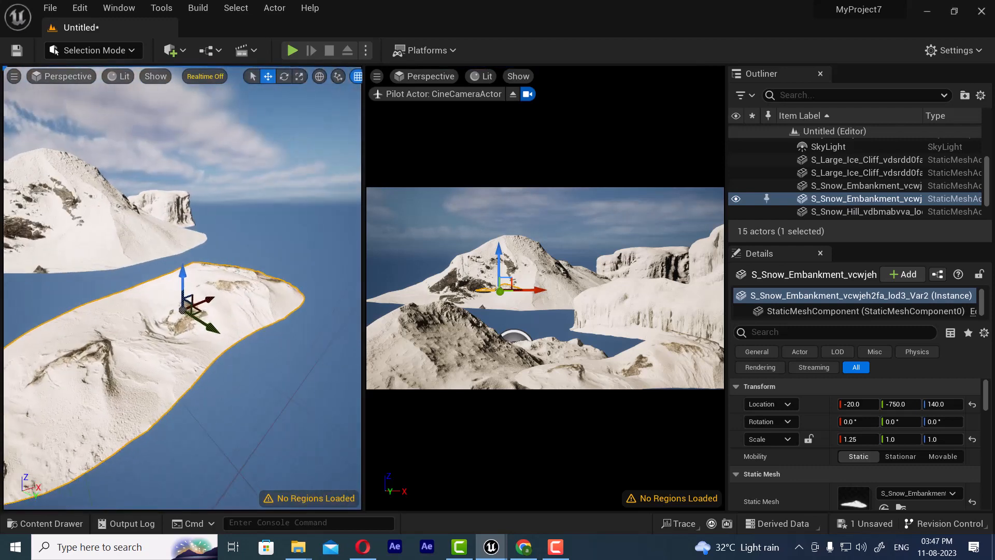
pyautogui.press('r')
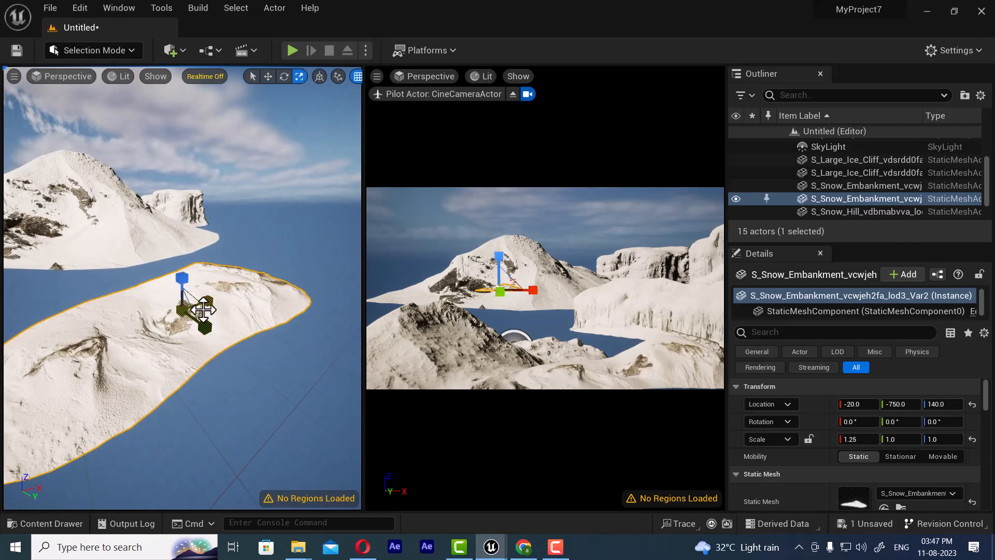
pyautogui.keyDown('alt'); pyautogui.moveTo(204, 309); pyautogui.dragTo(338, 332); pyautogui.keyUp('alt')
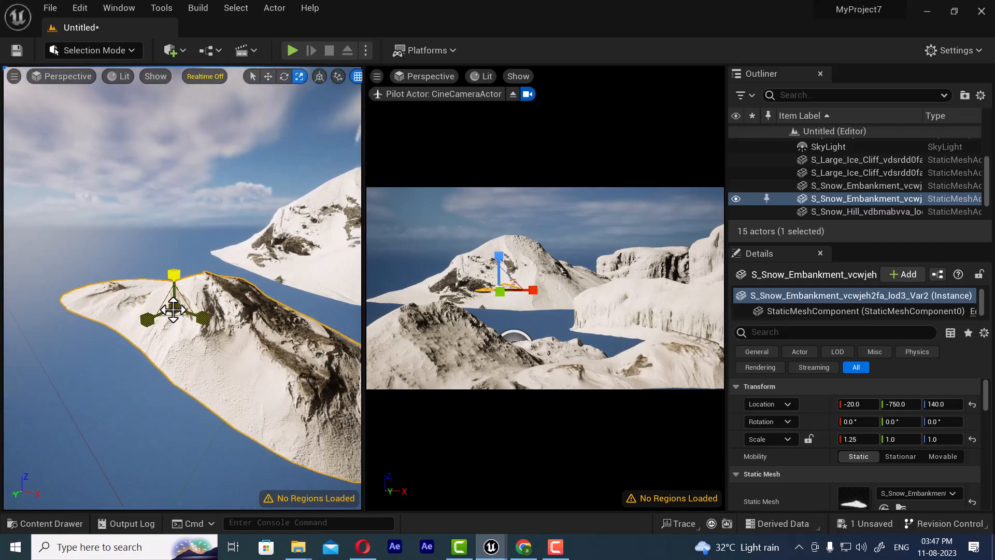
pyautogui.moveTo(172, 310); pyautogui.dragTo(166, 323)
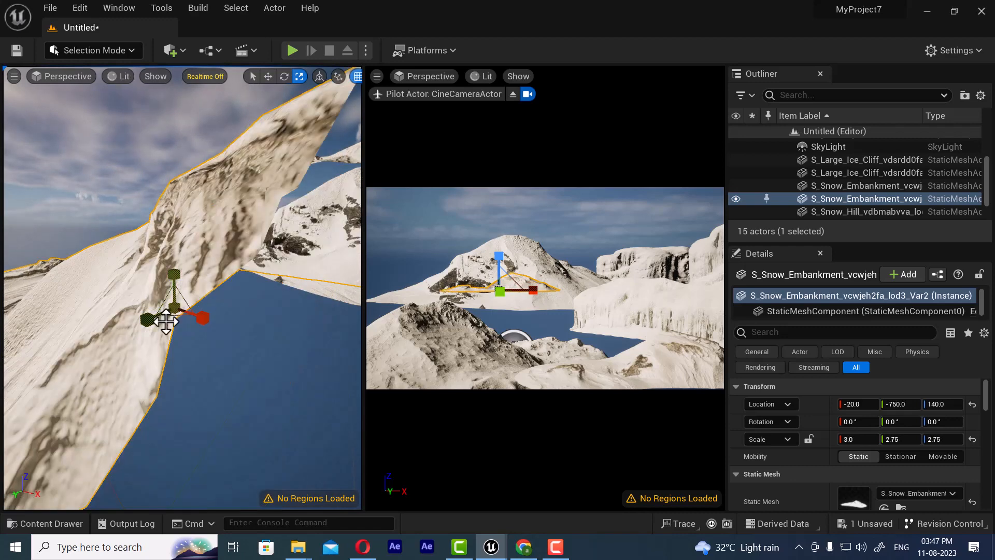
# - Move the second snow embankment to -490, -730, 50 and enlarge it to a scale of 6.0, 5.75, 5.75
pyautogui.press('f')
pyautogui.keyDown('alt'); pyautogui.moveTo(213, 345); pyautogui.dragTo(153, 329); pyautogui.keyUp('alt')
pyautogui.press('w')
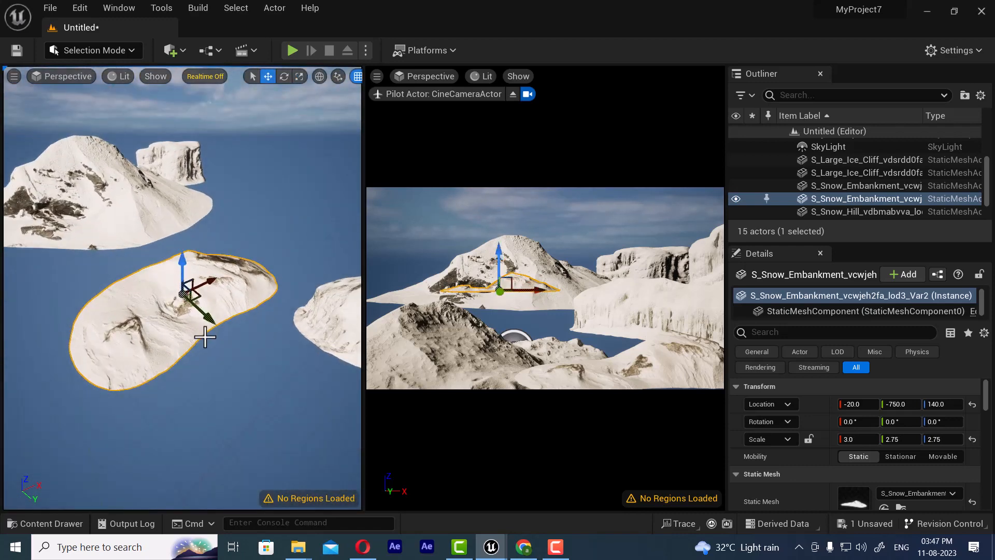
pyautogui.moveTo(212, 316); pyautogui.dragTo(3, 361)
pyautogui.press('r')
pyautogui.press('w')
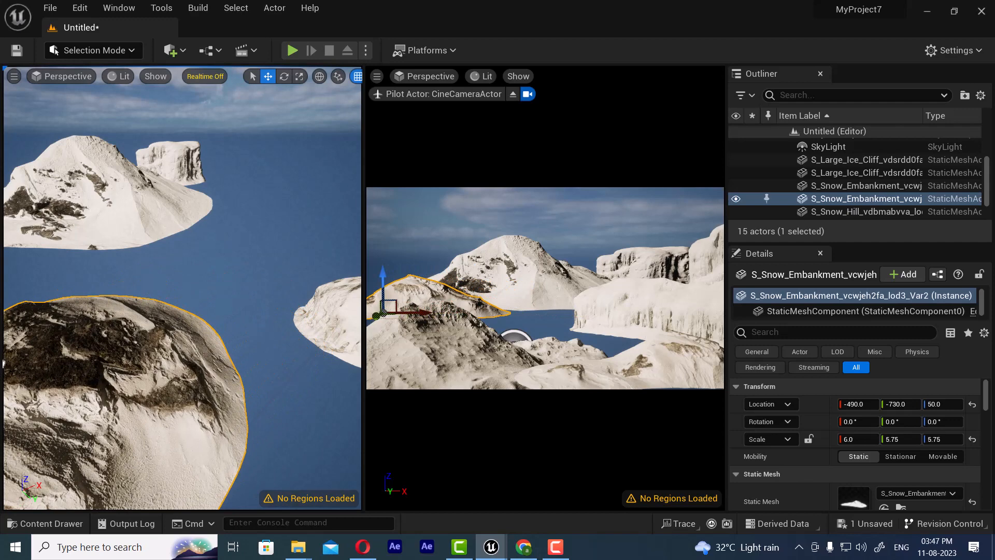
# - Shift the second snow embankment to X -530 and bring it closer to the camera at Y -460
pyautogui.scroll(-3, 256, 487)
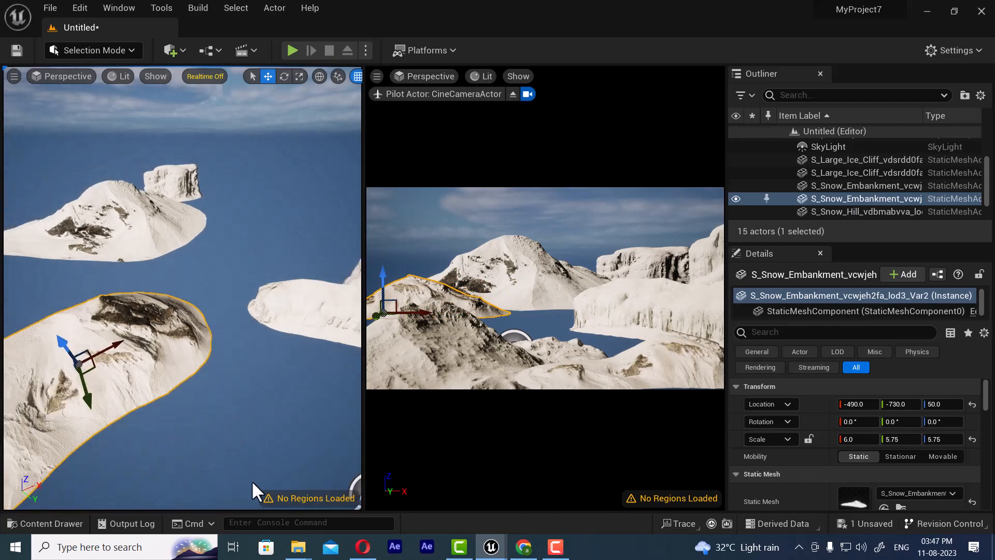
pyautogui.moveTo(116, 345); pyautogui.dragTo(104, 348)
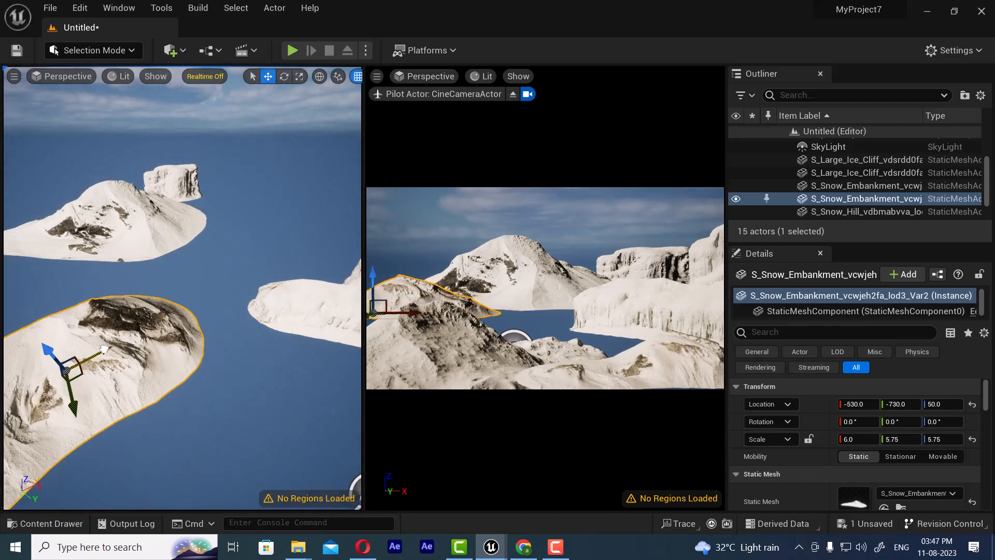
pyautogui.moveTo(70, 418); pyautogui.dragTo(129, 542)
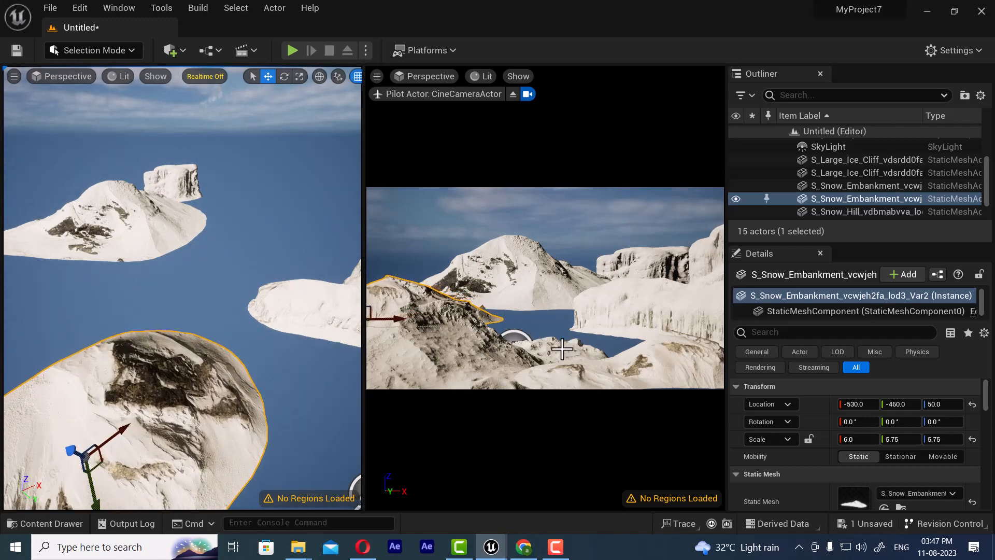
pyautogui.scroll(-4, 213, 356)
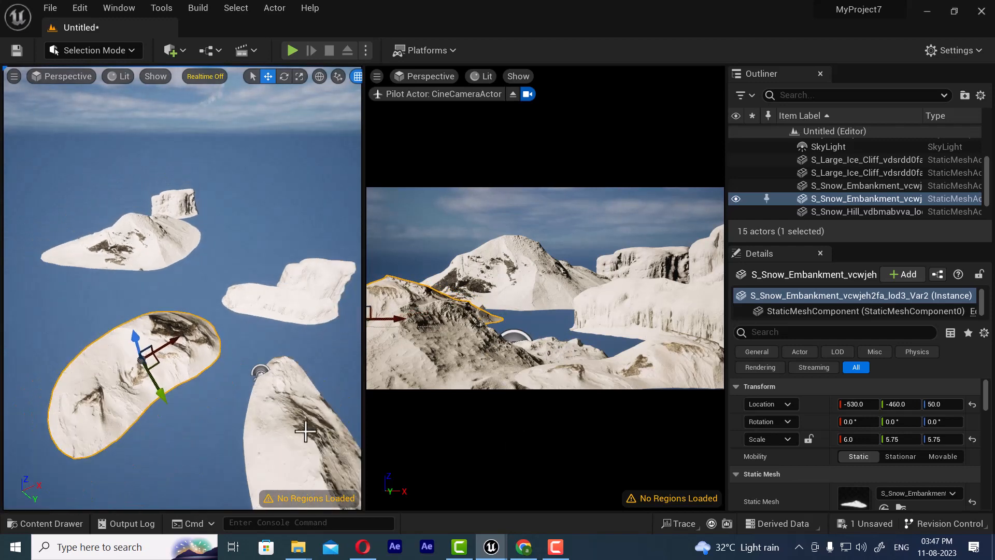
pyautogui.scroll(-2, 306, 431)
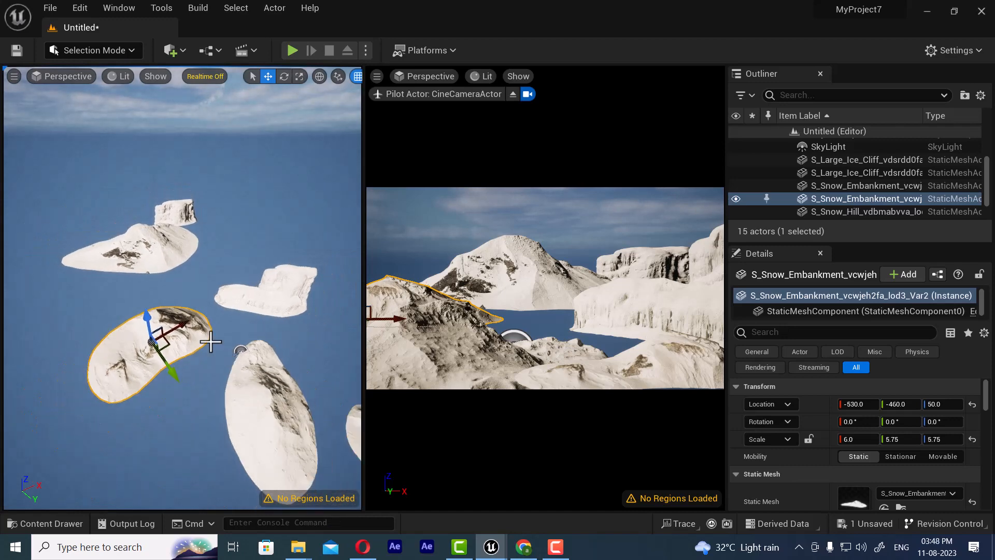
# - Add the plowed snow ground mesh from the project content to the camera view
pyautogui.click(50, 524)
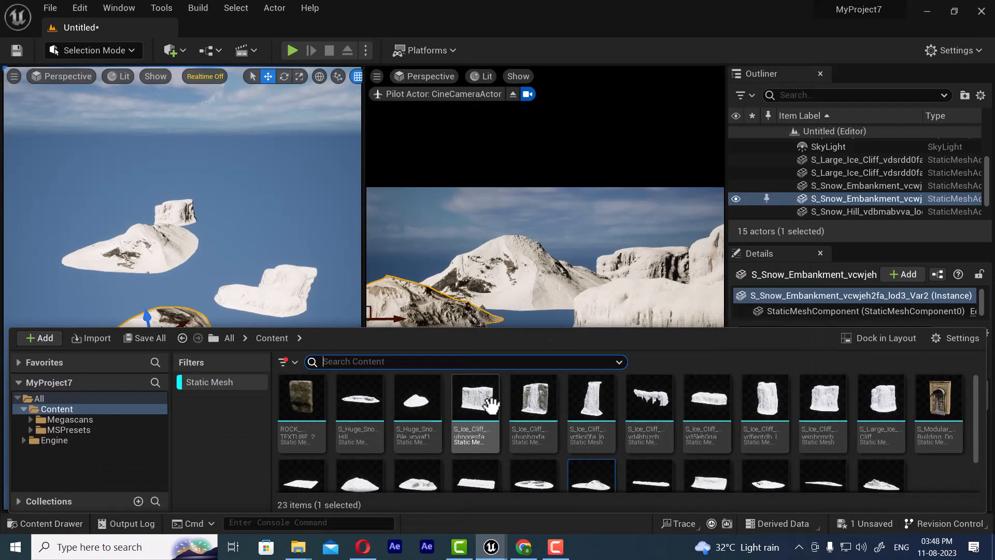
pyautogui.scroll(-2, 539, 422)
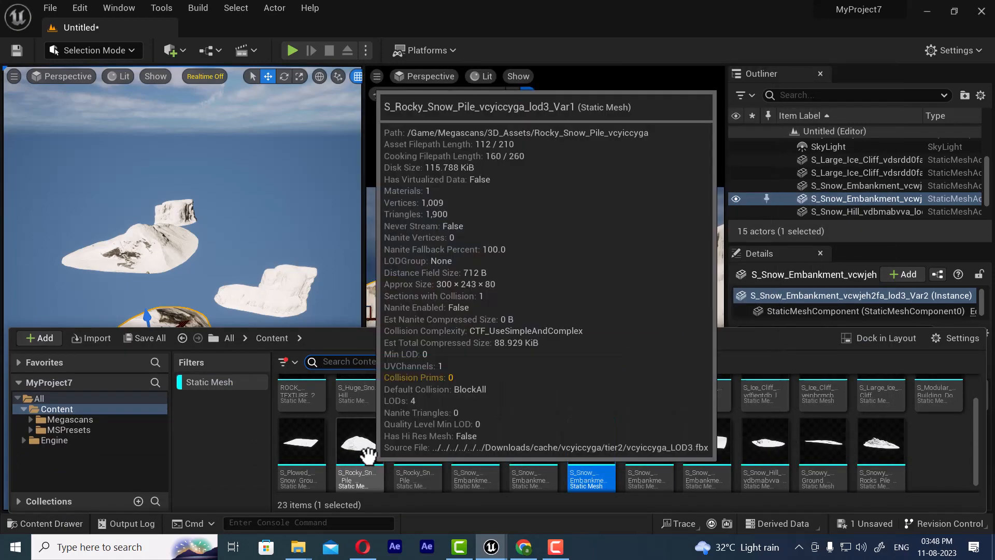
pyautogui.moveTo(303, 442); pyautogui.dragTo(513, 330)
pyautogui.moveTo(221, 366); pyautogui.dragTo(197, 372, button='right')
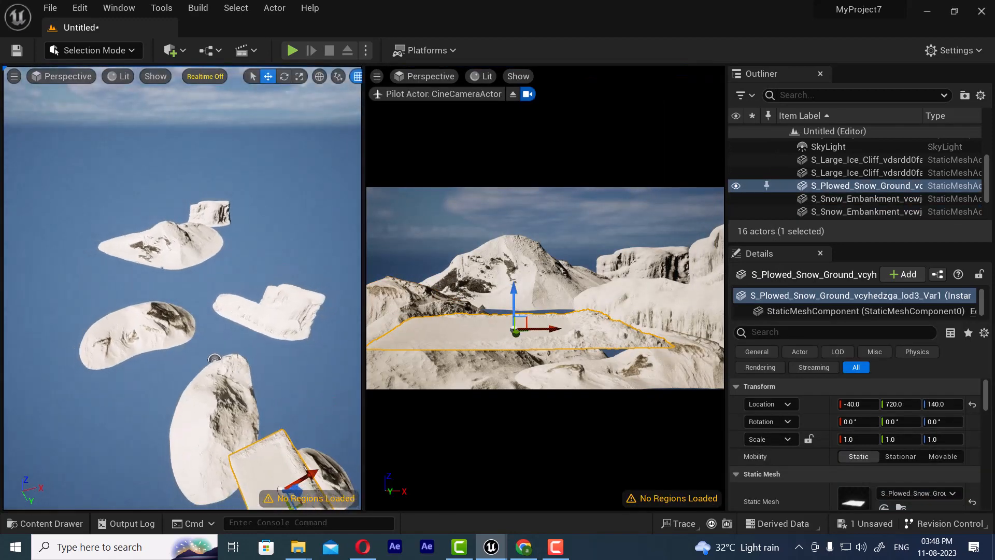
# - Move the plowed snow ground mesh away from the camera to Y 200
pyautogui.keyDown('alt'); pyautogui.moveTo(197, 372); pyautogui.dragTo(275, 399); pyautogui.keyUp('alt')
pyautogui.press('f')
pyautogui.scroll(-5, 103, 350)
pyautogui.keyDown('alt'); pyautogui.moveTo(102, 350); pyautogui.dragTo(78, 270); pyautogui.keyUp('alt')
pyautogui.scroll(-2, 111, 325)
pyautogui.moveTo(111, 324); pyautogui.dragTo(120, 328, button='right')
pyautogui.moveTo(80, 326); pyautogui.dragTo(104, 342, button='middle')
pyautogui.scroll(-2, 79, 327)
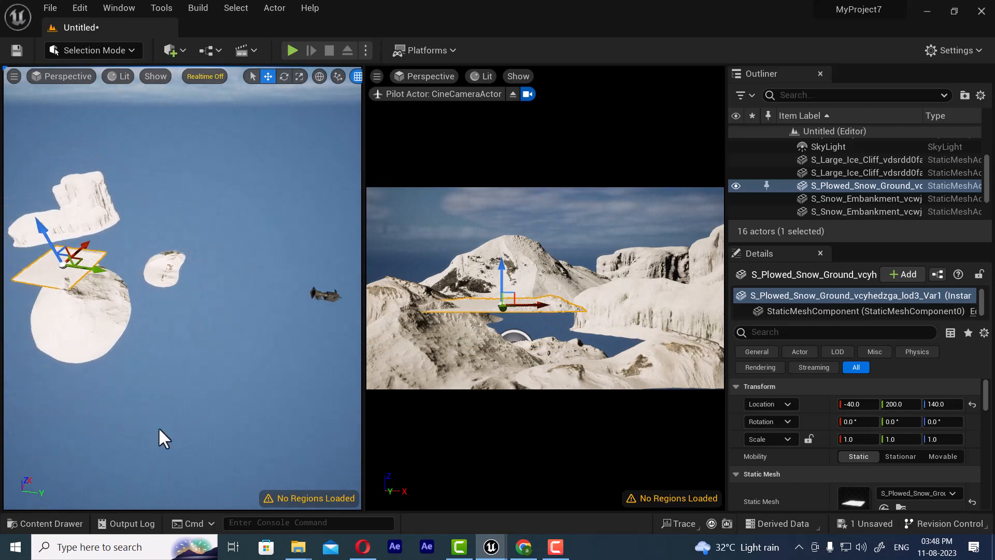
# - Enlarge the plowed snow ground mesh uniformly to a scale of 4.0
pyautogui.scroll(-2, 133, 399)
pyautogui.keyDown('alt'); pyautogui.moveTo(129, 382); pyautogui.dragTo(176, 350); pyautogui.keyUp('alt')
pyautogui.scroll(-1, 129, 382)
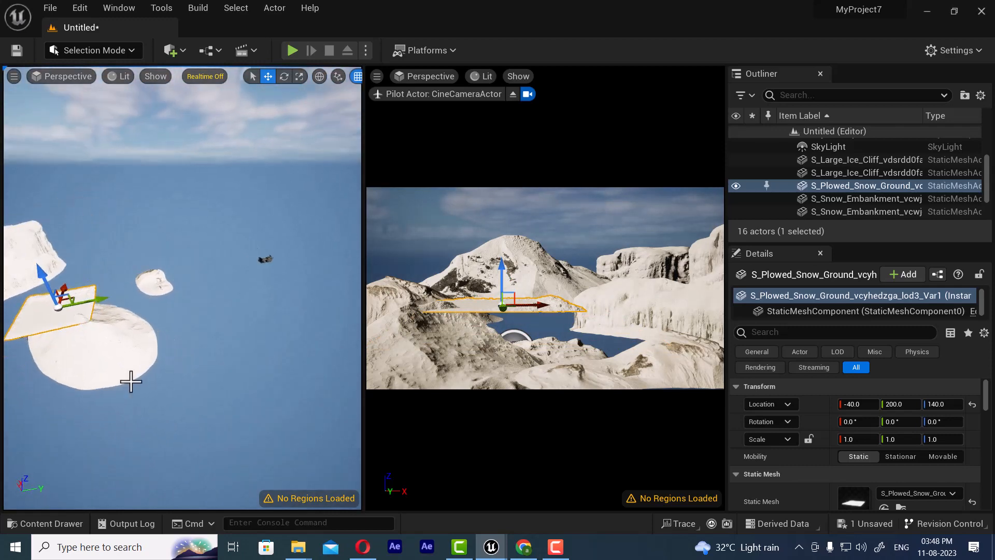
pyautogui.moveTo(129, 382); pyautogui.dragTo(137, 375, button='middle')
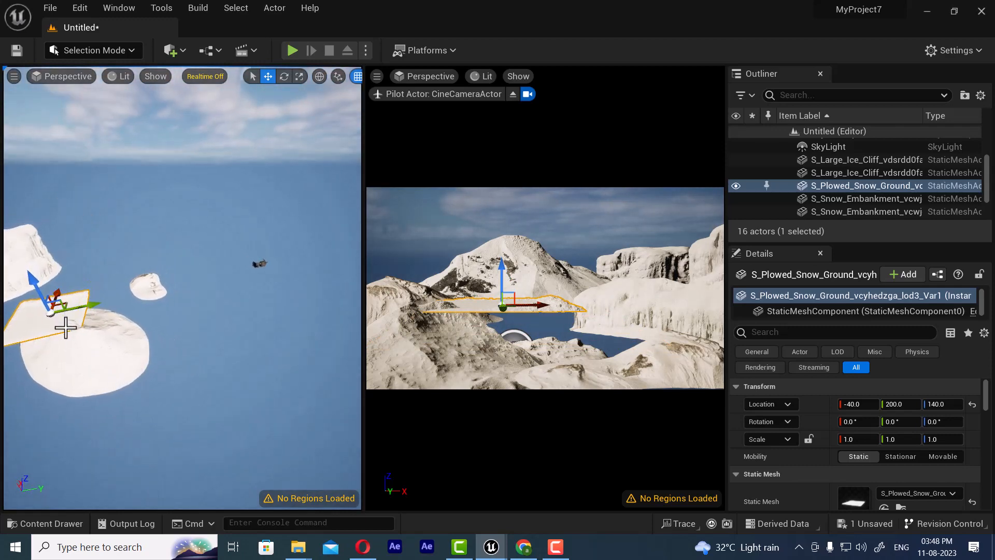
pyautogui.press('r')
pyautogui.moveTo(52, 309); pyautogui.dragTo(192, 255)
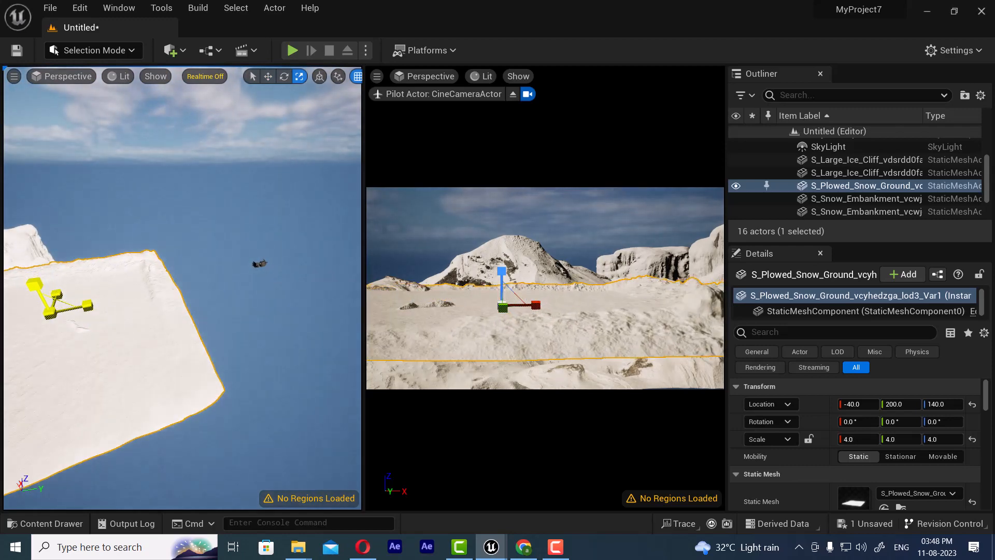
# - Using a front orthographic view, lower the plowed snow ground mesh to Z -10 and shift it to Y -910
pyautogui.scroll(-5, 183, 338)
pyautogui.keyDown('alt'); pyautogui.moveTo(234, 479); pyautogui.dragTo(229, 431); pyautogui.keyUp('alt')
pyautogui.press('w')
pyautogui.click(68, 76)
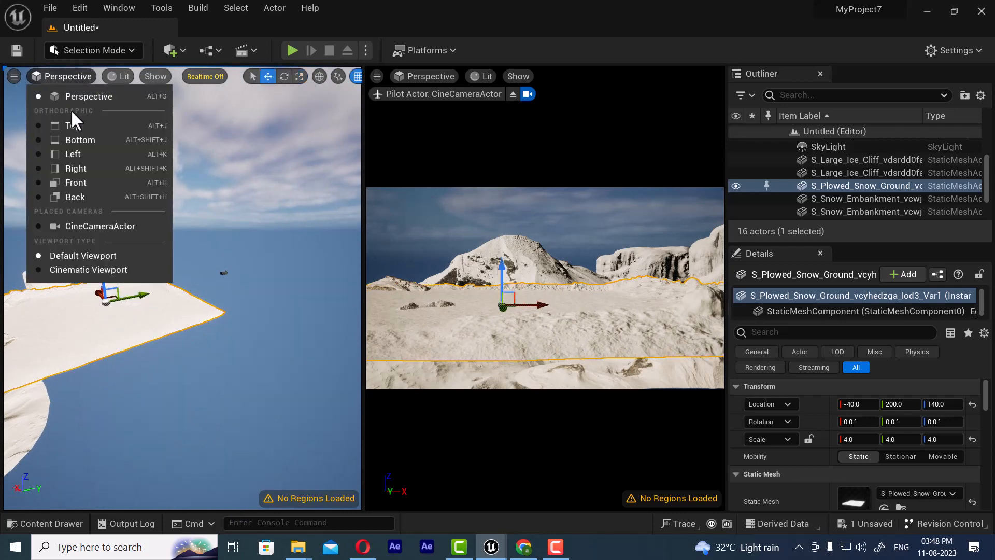
pyautogui.click(78, 182)
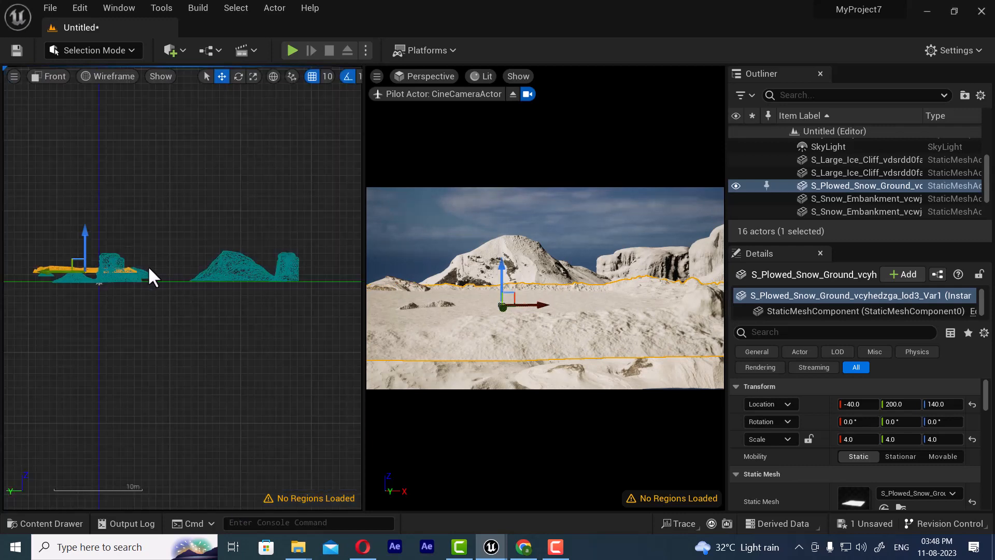
pyautogui.moveTo(106, 307); pyautogui.dragTo(78, 255, button='right')
pyautogui.moveTo(72, 210)
pyautogui.mouseDown()
pyautogui.moveTo(73, 228)
pyautogui.moveTo(73, 217)
pyautogui.mouseUp()
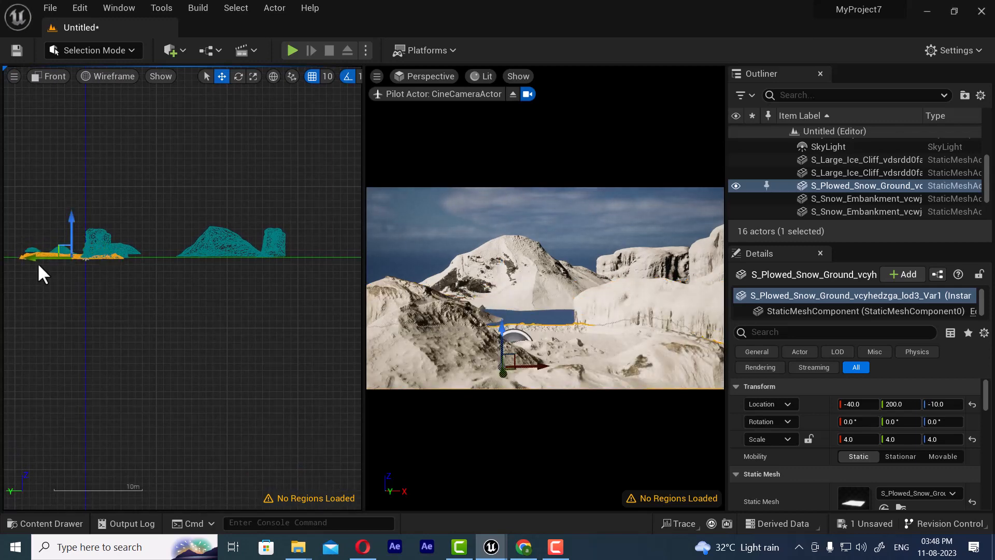
pyautogui.moveTo(33, 257); pyautogui.dragTo(112, 252)
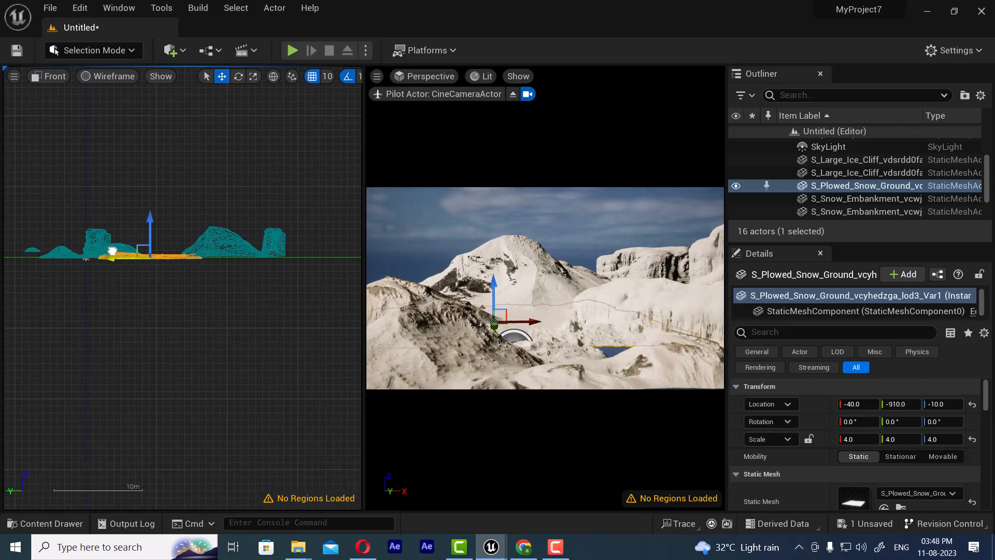
# - Return to the perspective view and enlarge the plowed snow ground mesh uniformly to 5.0, leaving it deselected
pyautogui.press('r')
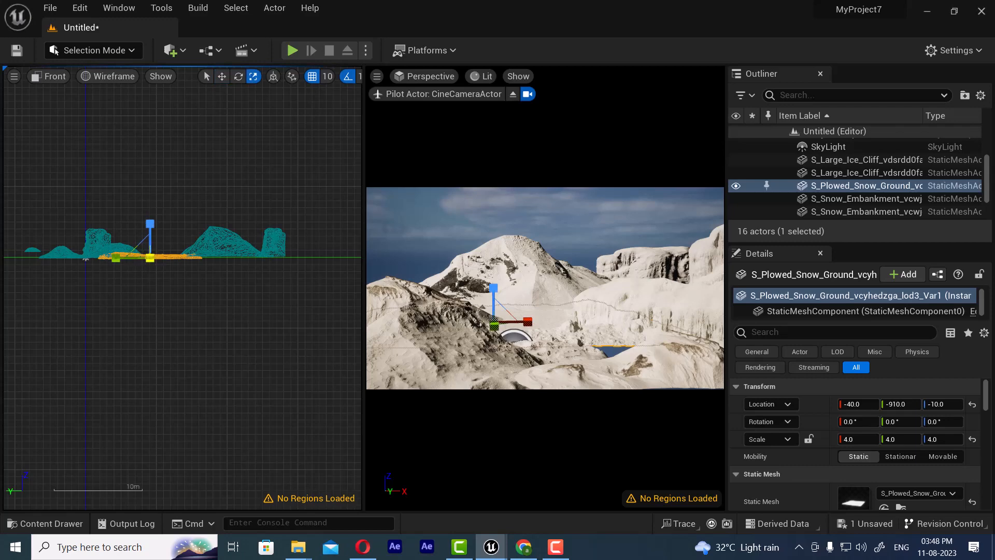
pyautogui.press('w')
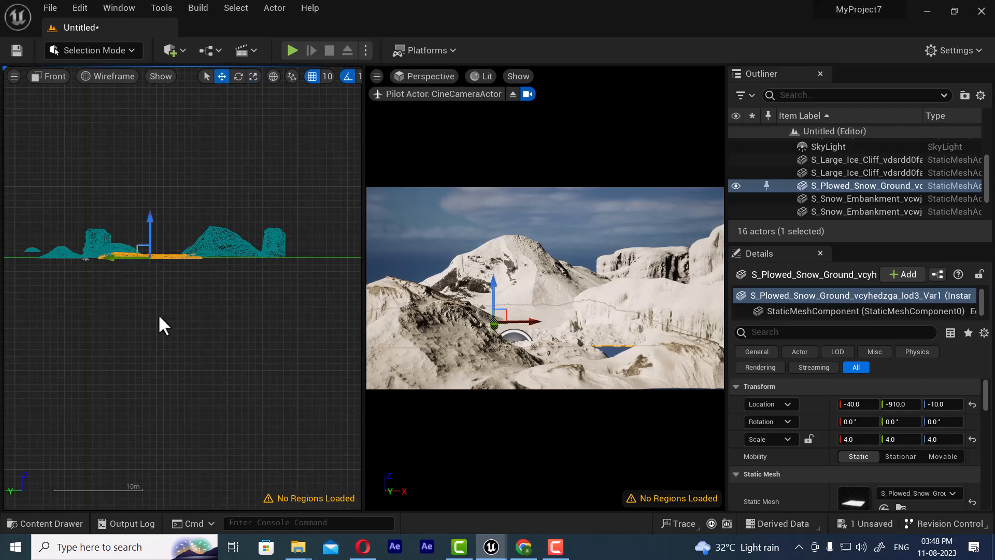
pyautogui.rightClick(158, 313)
pyautogui.click(53, 78)
pyautogui.click(53, 78)
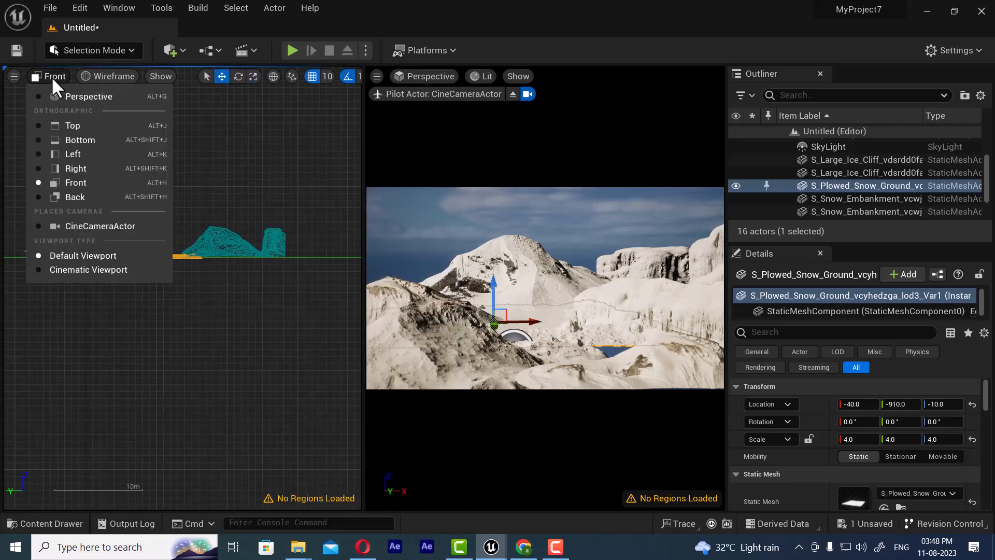
pyautogui.click(72, 97)
pyautogui.scroll(-3, 170, 337)
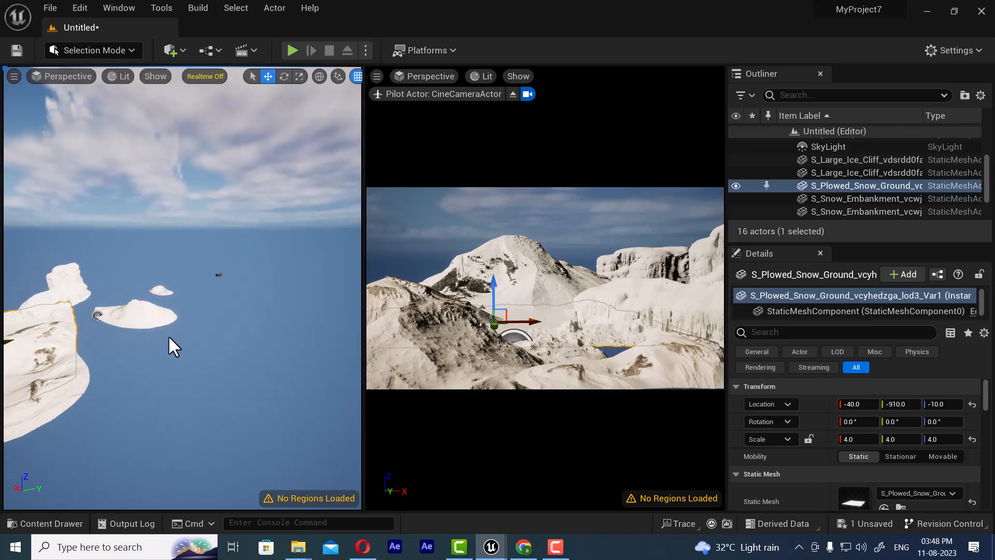
pyautogui.press('f')
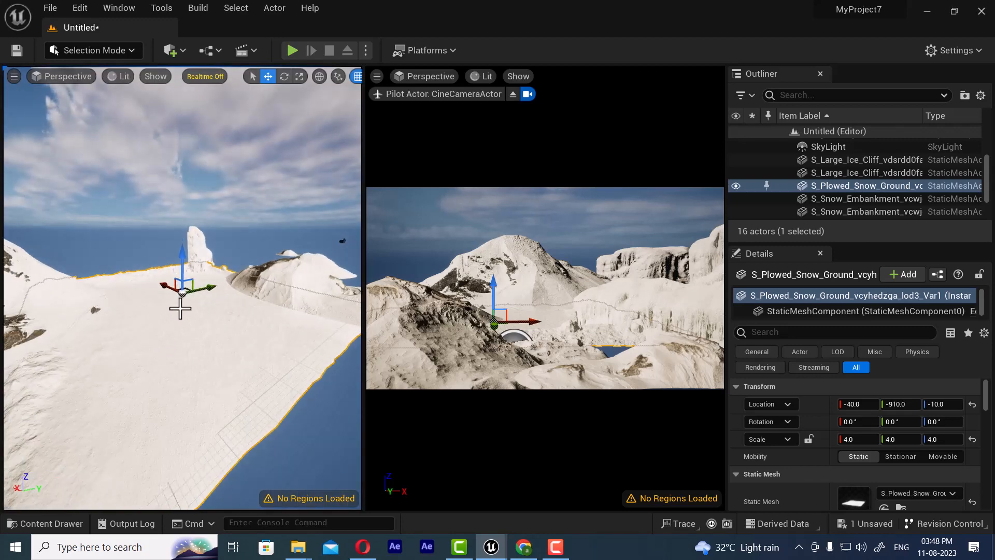
pyautogui.press('r')
pyautogui.moveTo(184, 290); pyautogui.dragTo(196, 282)
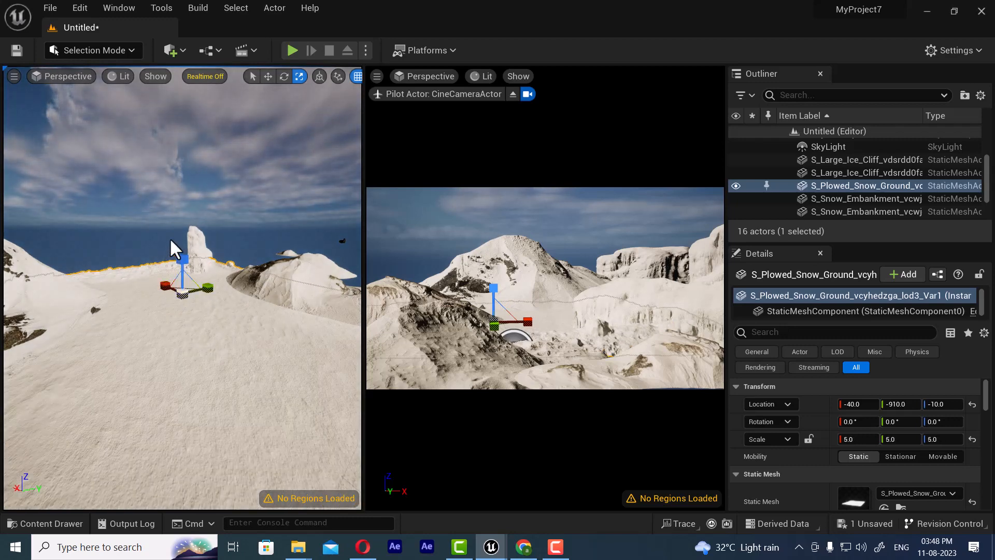
pyautogui.click(161, 260)
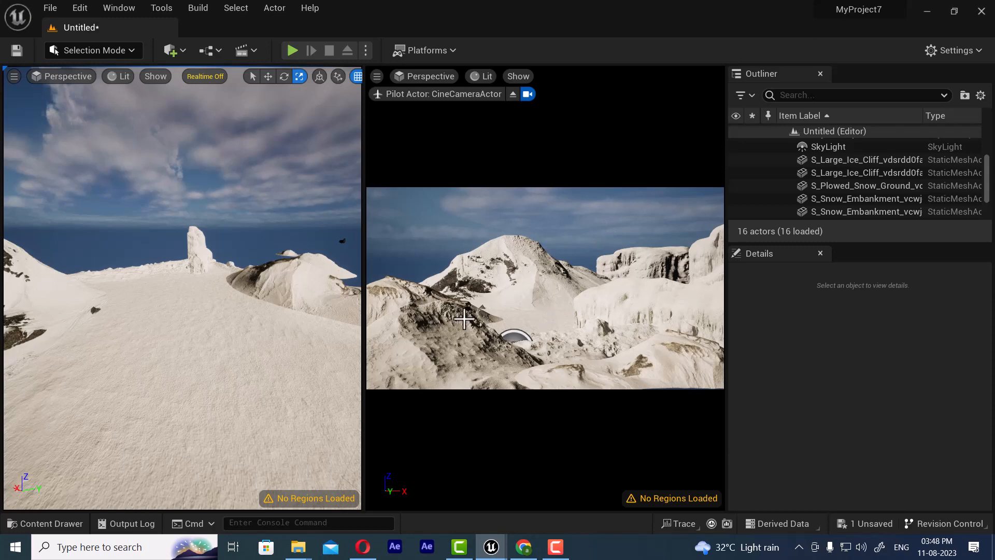
# - Move the directional light to 18, -809, 264 and set its X rotation to 0°
pyautogui.scroll(-10, 186, 198)
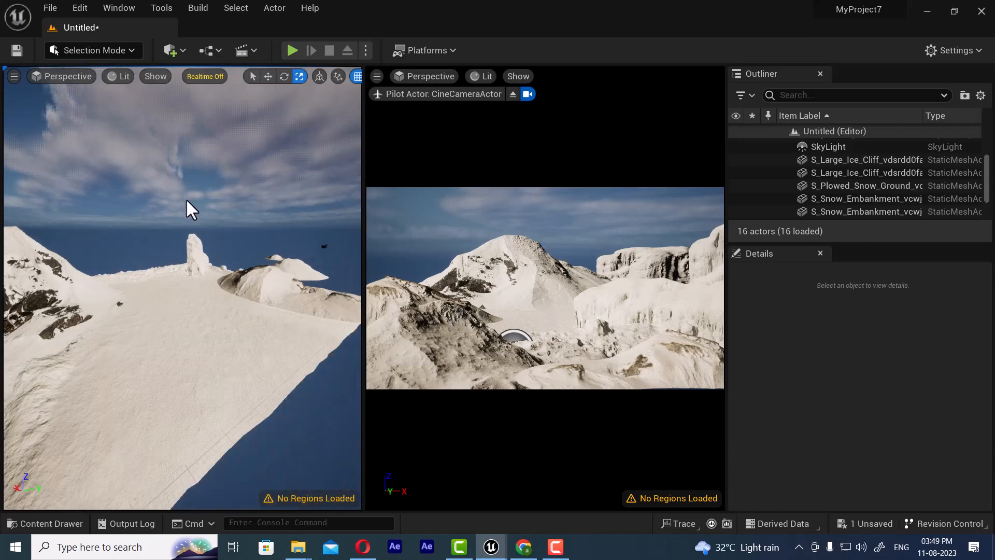
pyautogui.scroll(-5, 203, 226)
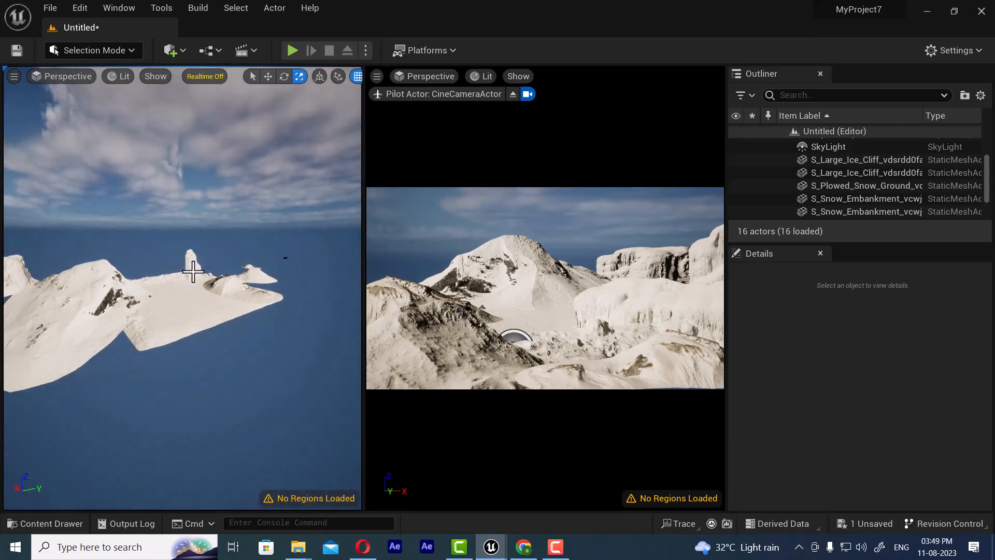
pyautogui.scroll(3, 855, 166)
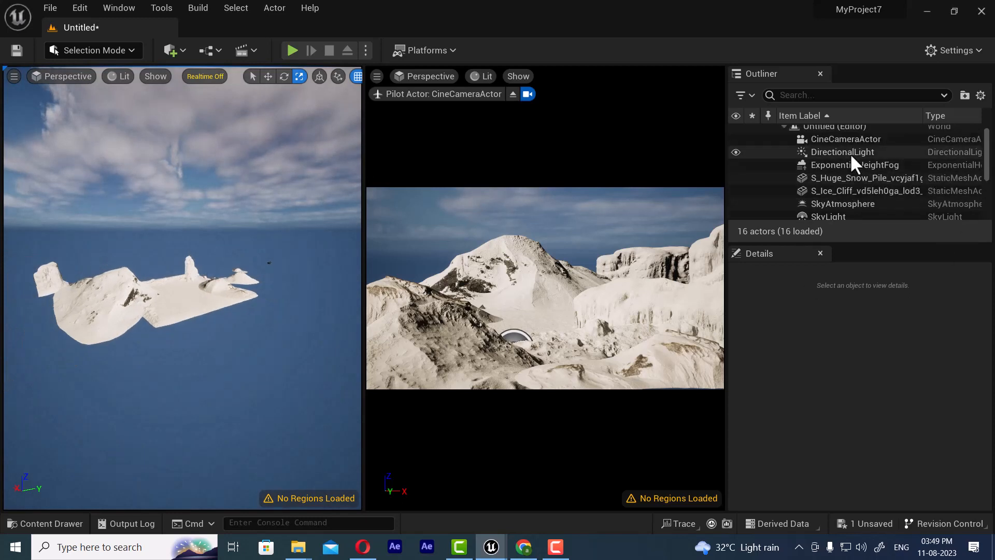
pyautogui.click(842, 152)
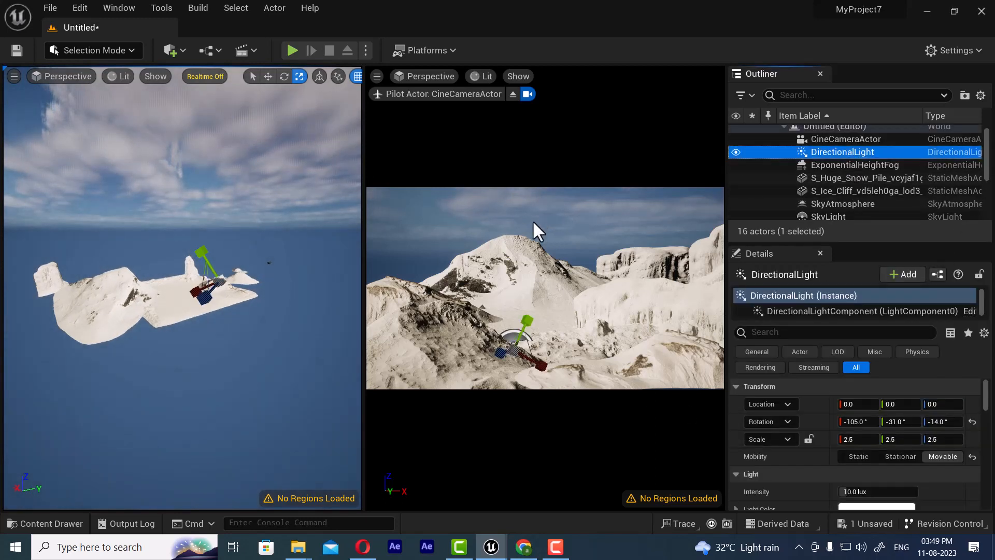
pyautogui.press('w')
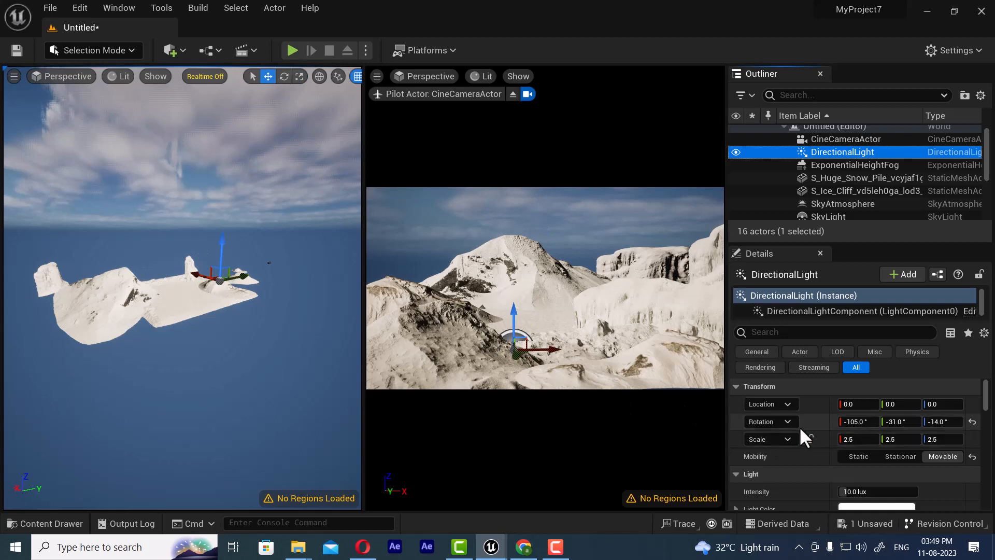
pyautogui.moveTo(853, 408); pyautogui.dragTo(578, 405)
pyautogui.moveTo(907, 405); pyautogui.dragTo(992, 404)
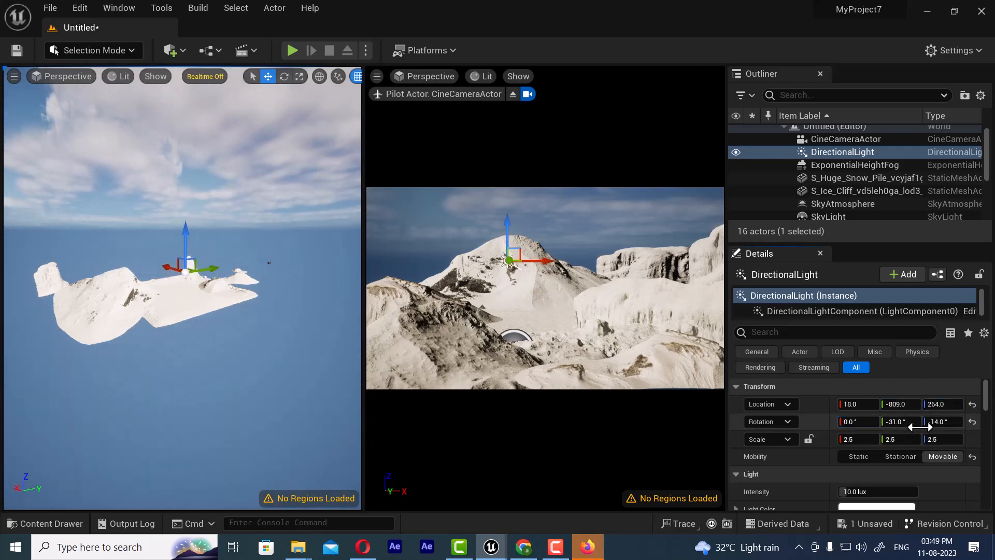
# - Rotate the directional light to about 349.2° in Y and 223.2° in Z
pyautogui.moveTo(896, 423); pyautogui.dragTo(991, 424)
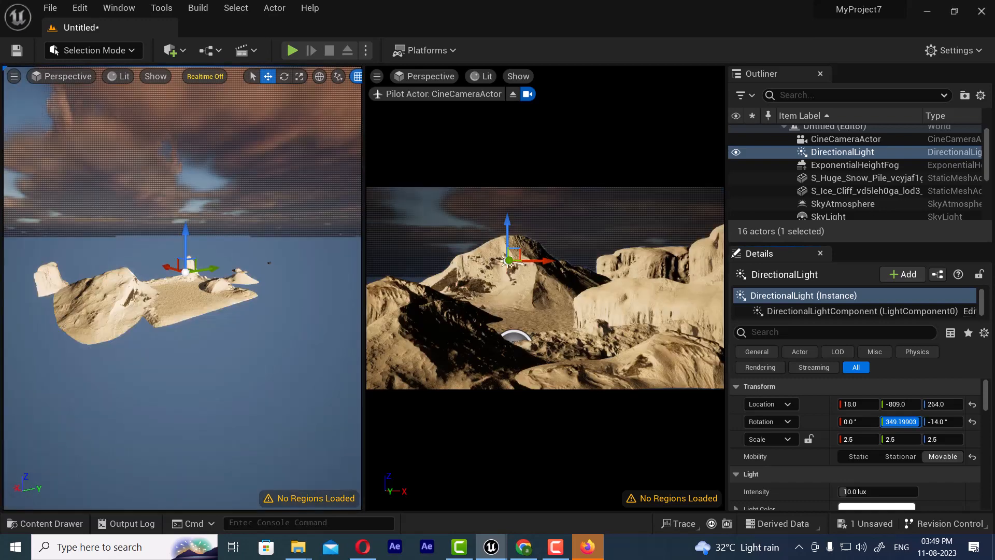
pyautogui.moveTo(901, 423)
pyautogui.mouseDown()
pyautogui.moveTo(950, 421)
pyautogui.moveTo(906, 420)
pyautogui.mouseUp()
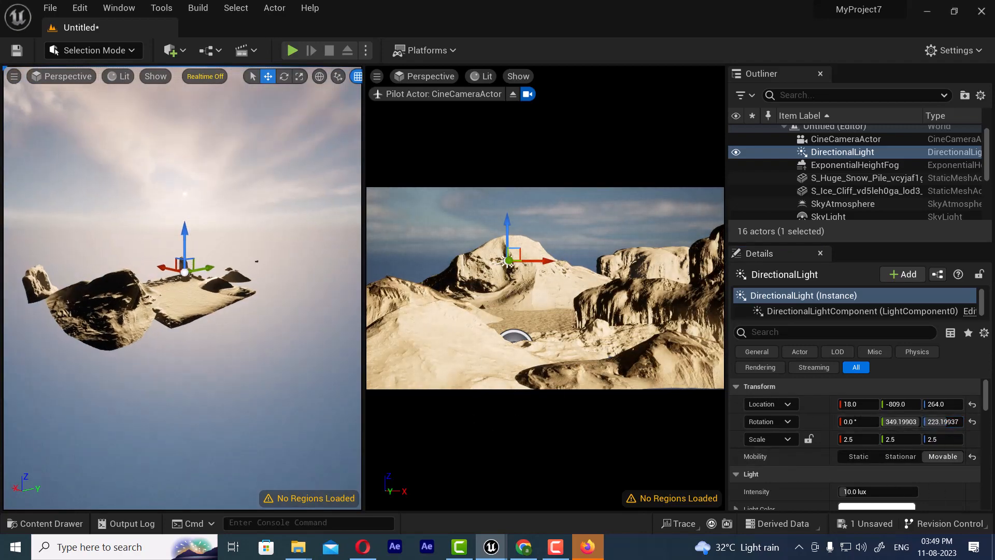
pyautogui.scroll(6, 219, 359)
pyautogui.moveTo(219, 359); pyautogui.dragTo(248, 359, button='right')
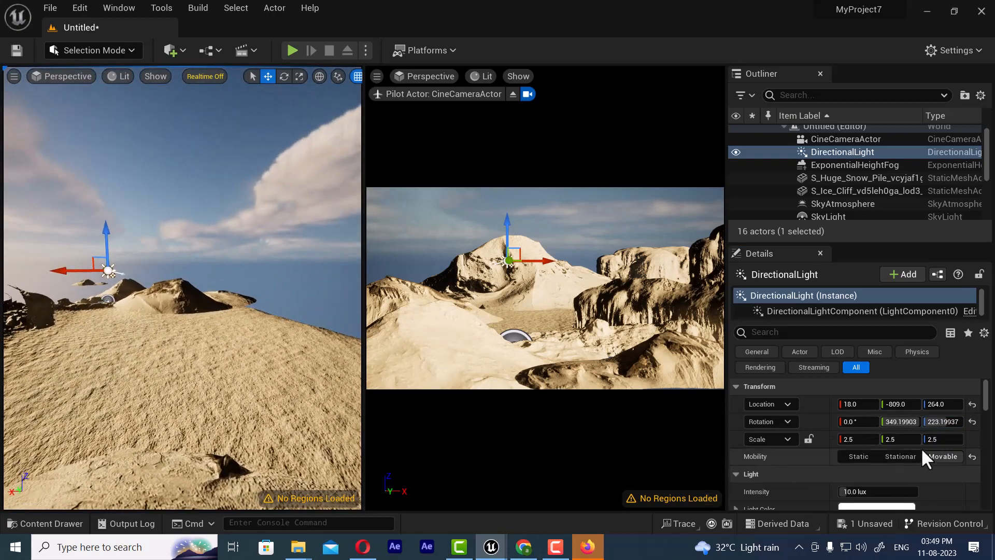
# - Try Y rotations of about 360° and 0° on the directional light, checking the camera view
pyautogui.moveTo(900, 421)
pyautogui.mouseDown()
pyautogui.moveTo(884, 422)
pyautogui.moveTo(901, 421)
pyautogui.mouseUp()
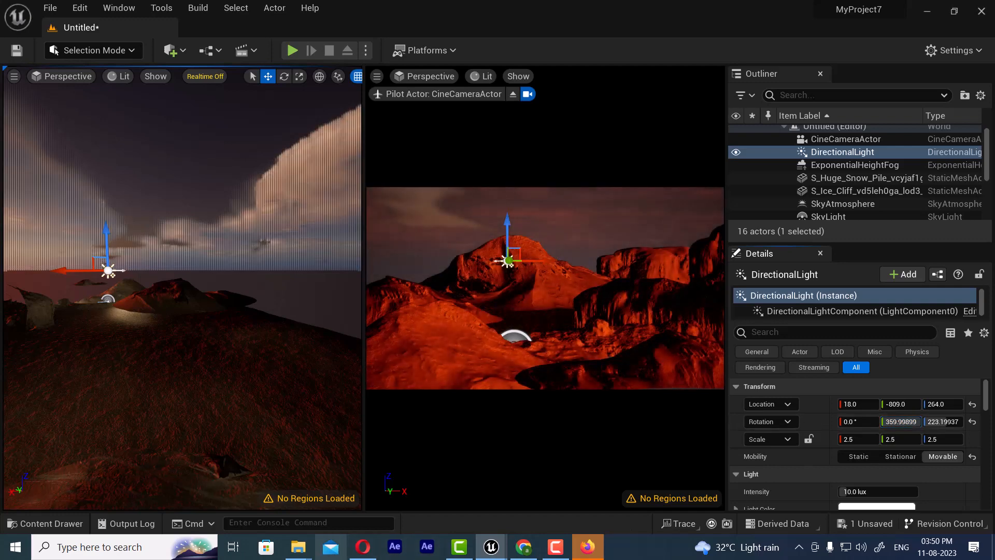
pyautogui.click(590, 227)
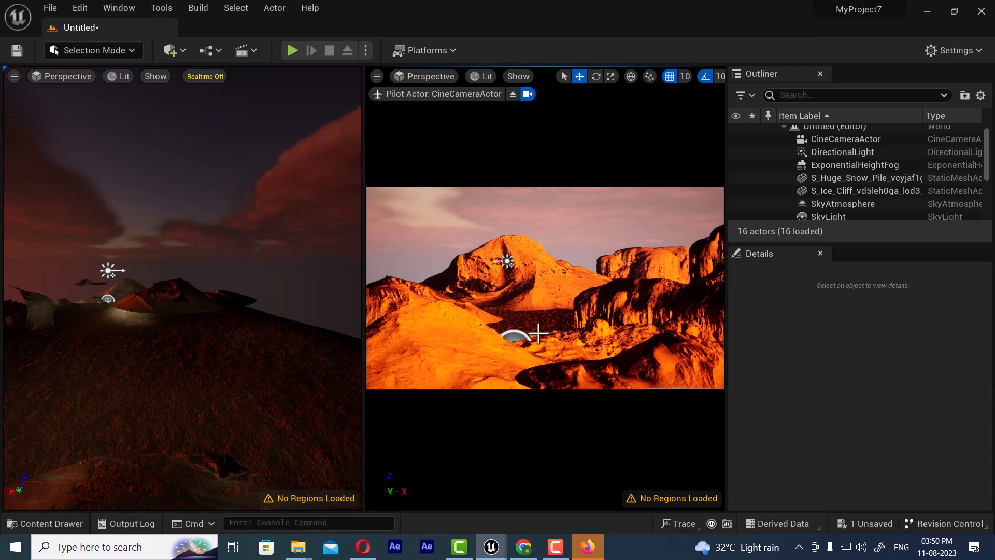
pyautogui.click(100, 273)
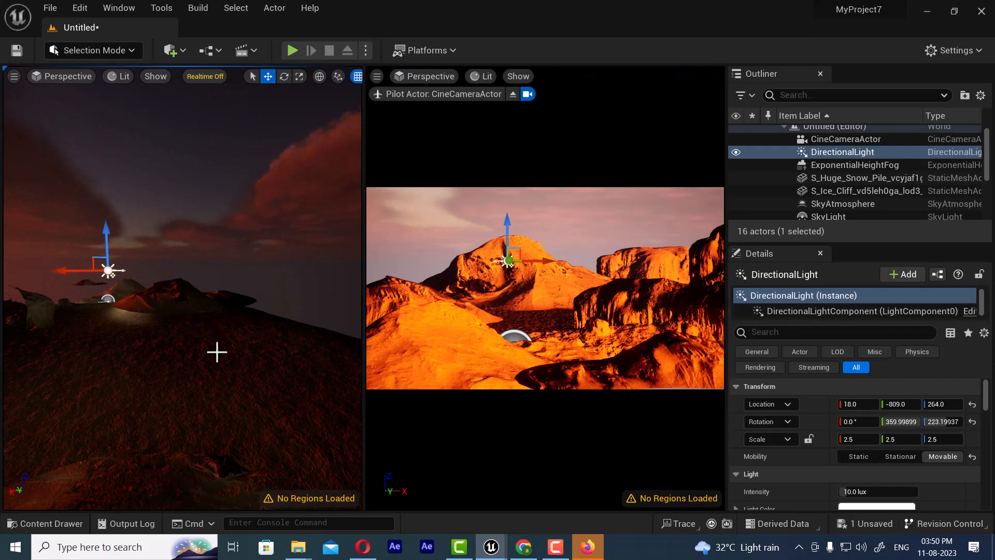
pyautogui.moveTo(901, 421)
pyautogui.mouseDown()
pyautogui.moveTo(850, 422)
pyautogui.moveTo(901, 425)
pyautogui.mouseUp()
pyautogui.write('0')
pyautogui.press('Return')
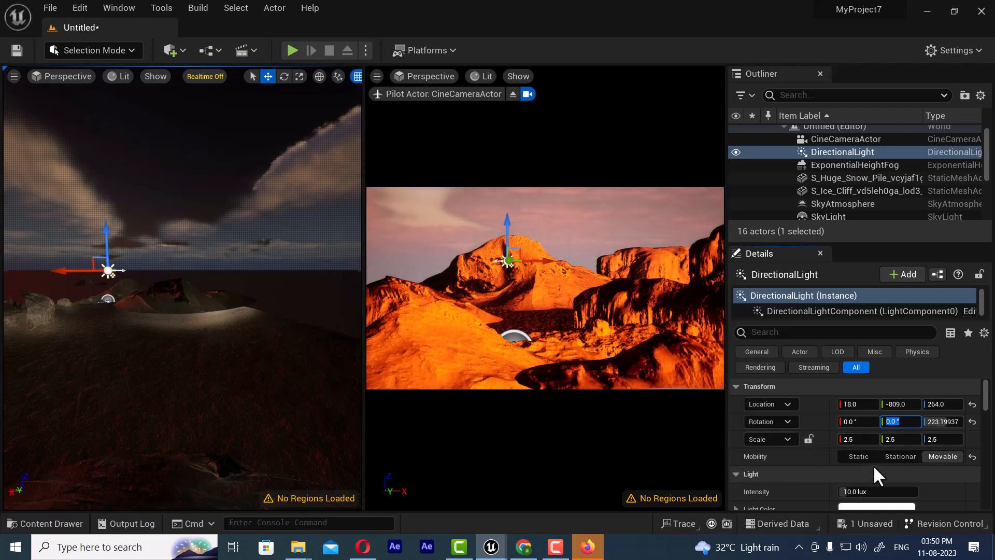
# - Try Y rotations of 10°, 20°, 30° and 90° on the directional light
pyautogui.write('10')
pyautogui.press('Return')
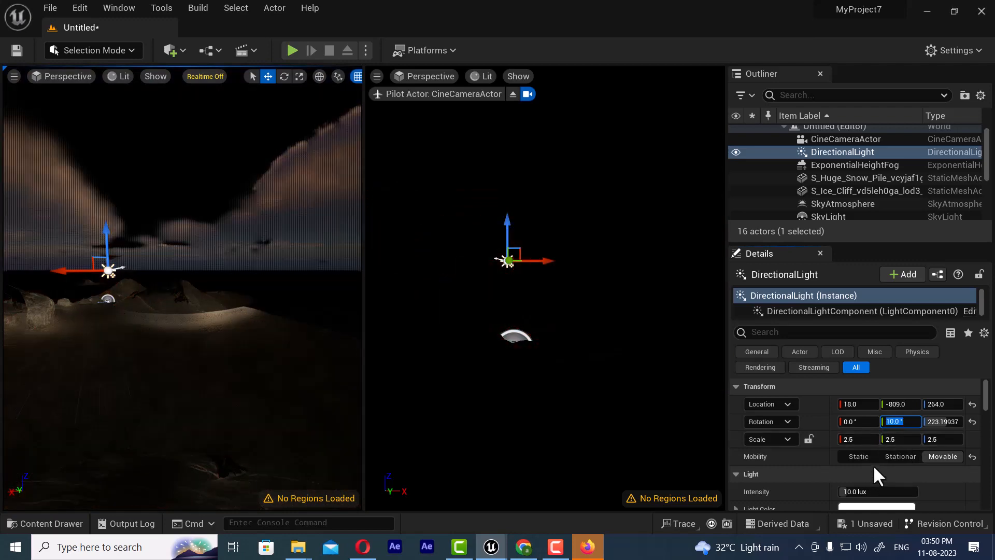
pyautogui.write('20')
pyautogui.press('Return')
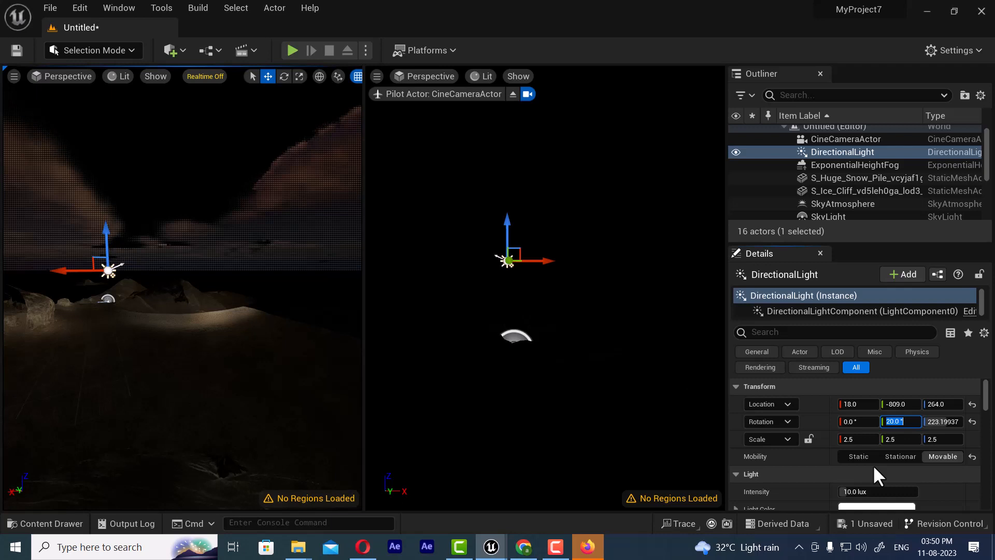
pyautogui.write('30')
pyautogui.press('Return')
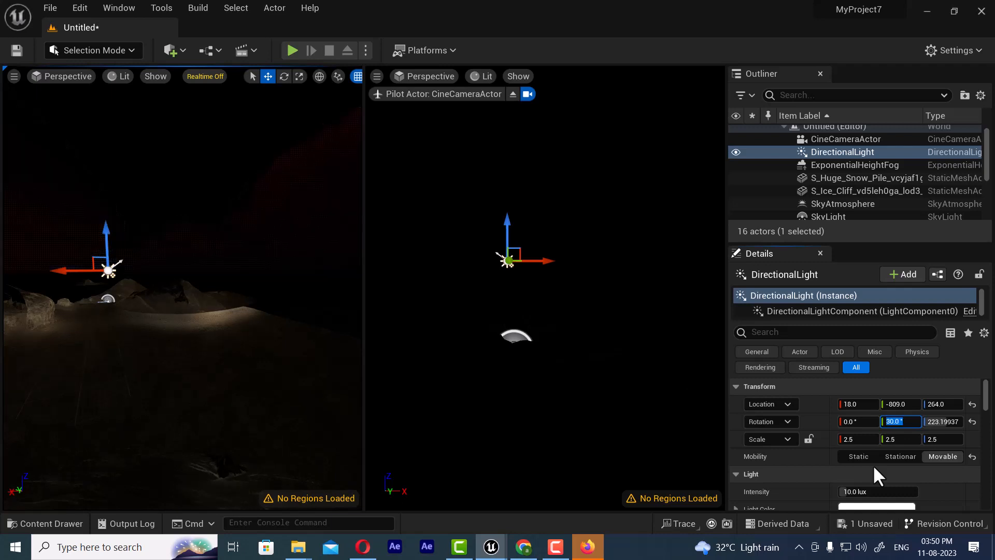
pyautogui.write('90')
pyautogui.press('Return')
pyautogui.keyDown('alt'); pyautogui.moveTo(149, 302); pyautogui.dragTo(389, 303); pyautogui.keyUp('alt')
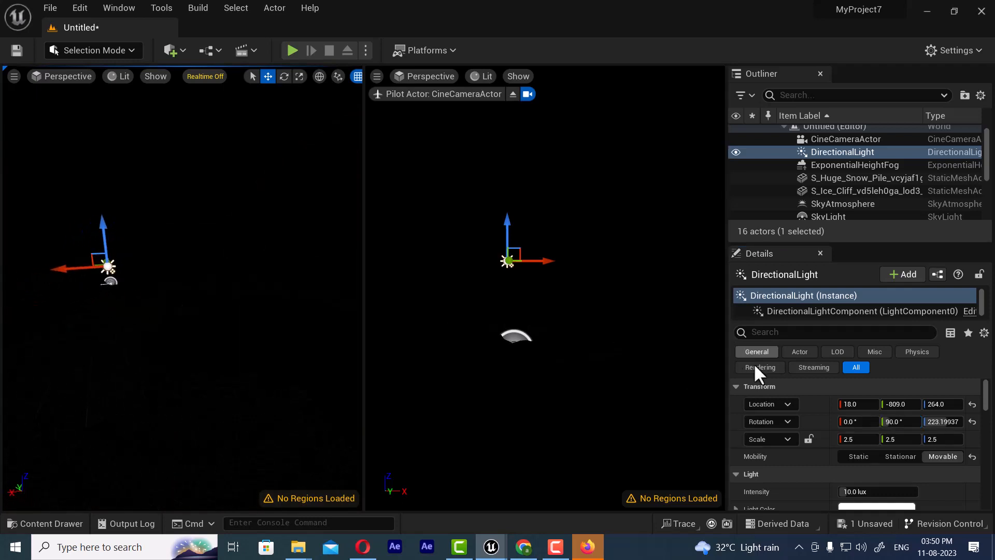
# - Try a Y rotation of 180° on the directional light and check the lighting around it
pyautogui.click(901, 422)
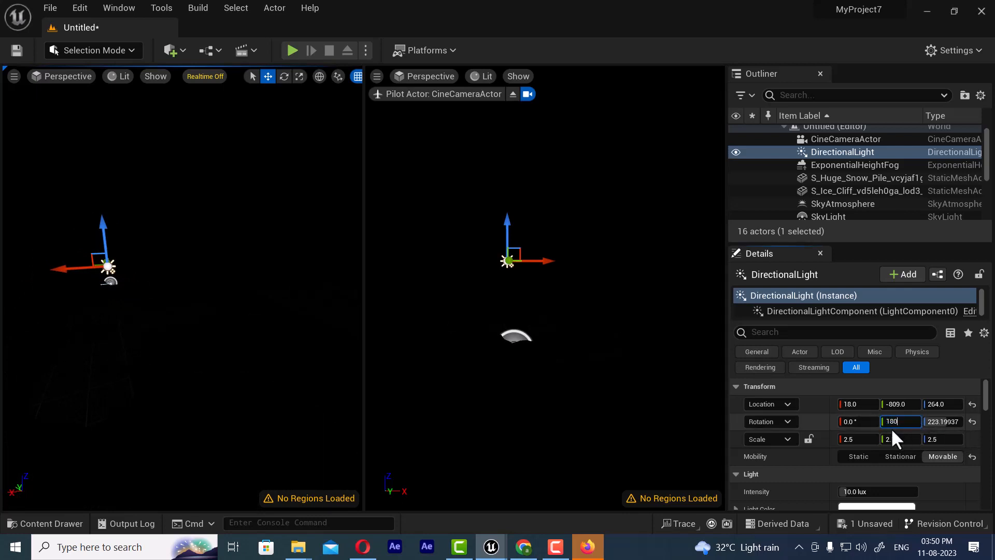
pyautogui.write('180')
pyautogui.press('Return')
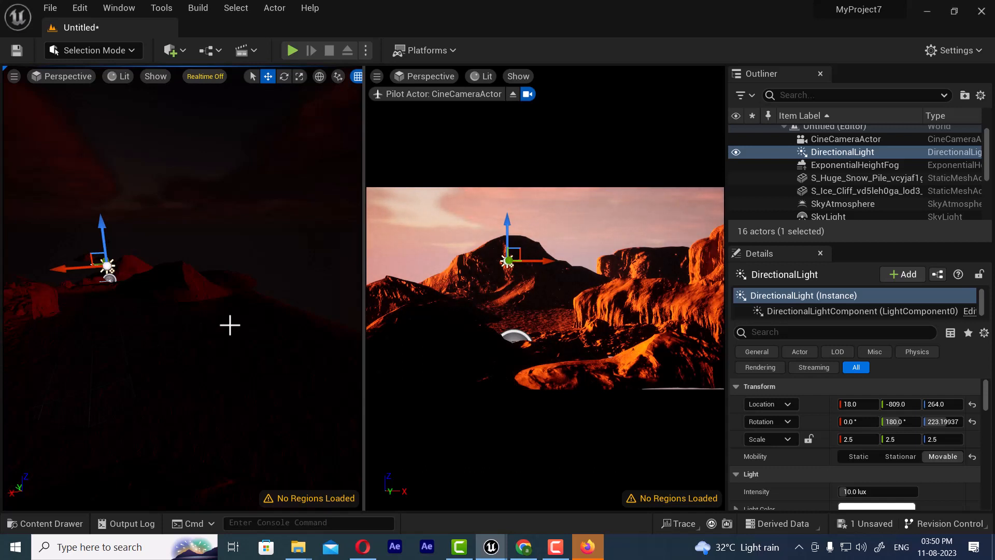
pyautogui.click(904, 422)
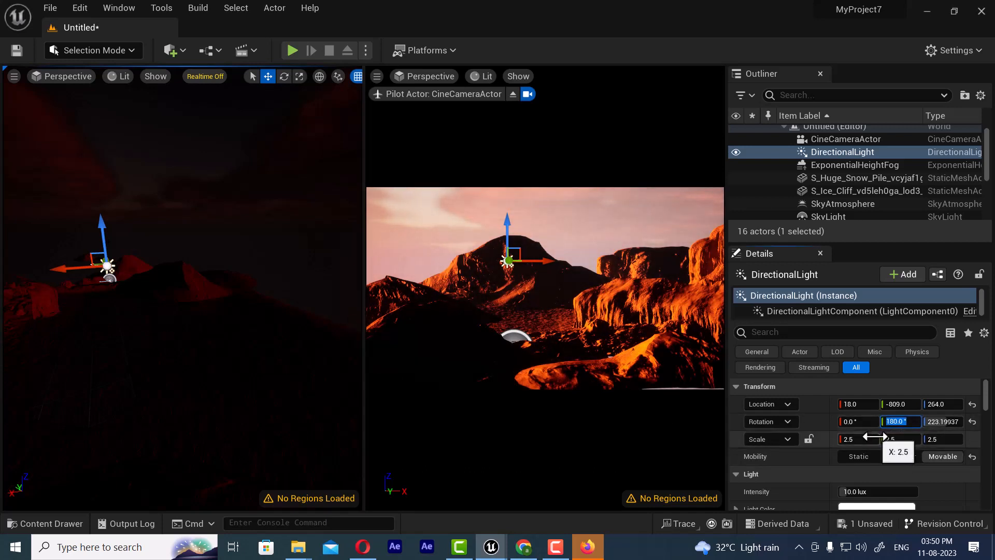
pyautogui.keyDown('alt'); pyautogui.moveTo(172, 281); pyautogui.dragTo(353, 291); pyautogui.keyUp('alt')
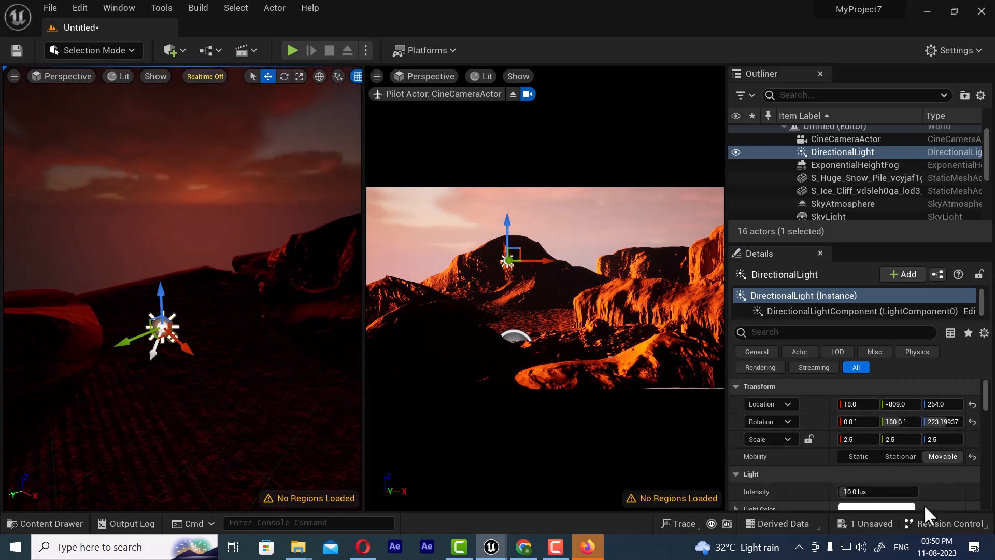
# - Try Z rotations of about 205.2° and 190.8° on the directional light
pyautogui.moveTo(944, 422)
pyautogui.mouseDown()
pyautogui.moveTo(913, 422)
pyautogui.moveTo(949, 422)
pyautogui.mouseUp()
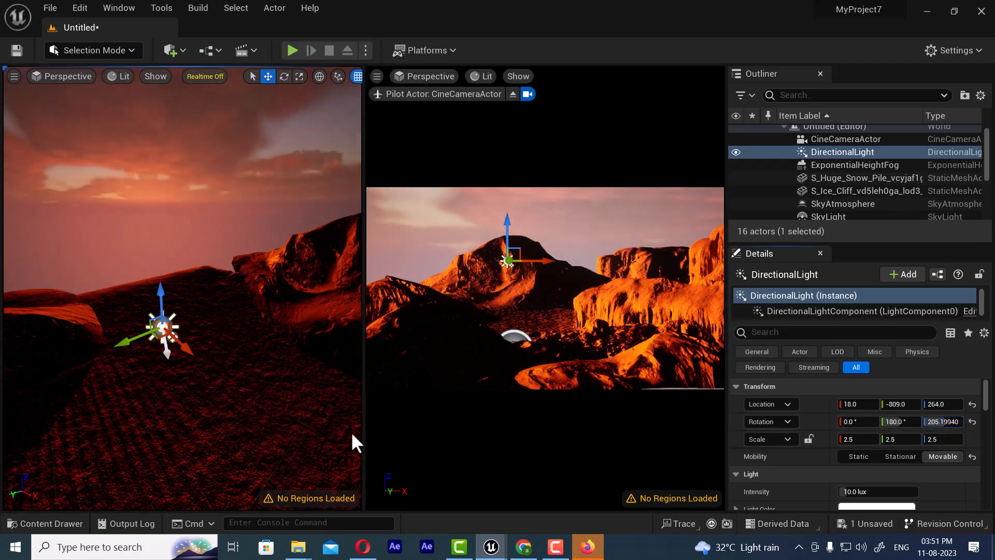
pyautogui.moveTo(355, 443); pyautogui.dragTo(185, 384, button='right')
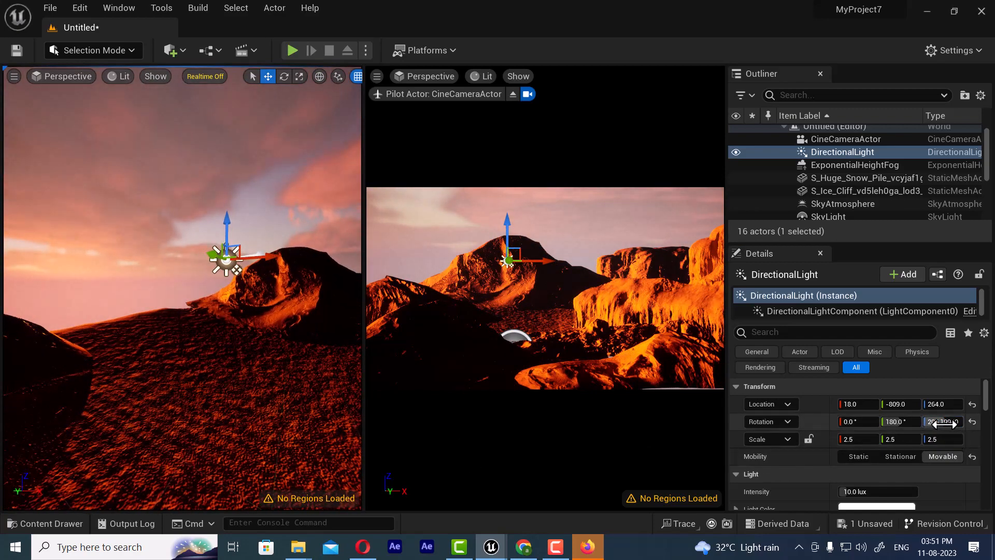
pyautogui.moveTo(943, 422)
pyautogui.mouseDown()
pyautogui.moveTo(971, 422)
pyautogui.moveTo(890, 423)
pyautogui.moveTo(933, 423)
pyautogui.mouseUp()
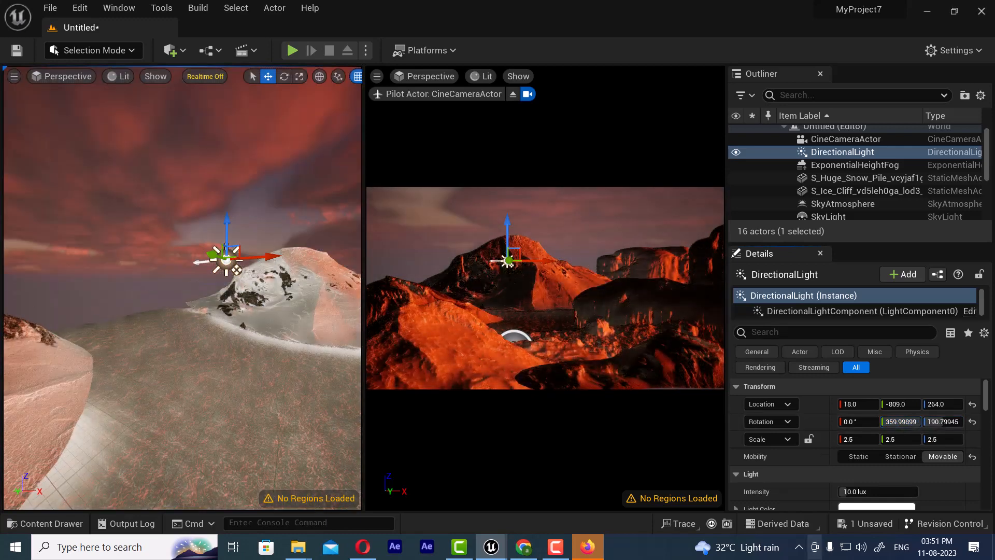
# - Rotate the directional light to about 273.6° in Y and 360° in Z, keeping its X rotation at 0°
pyautogui.moveTo(899, 423); pyautogui.dragTo(886, 423)
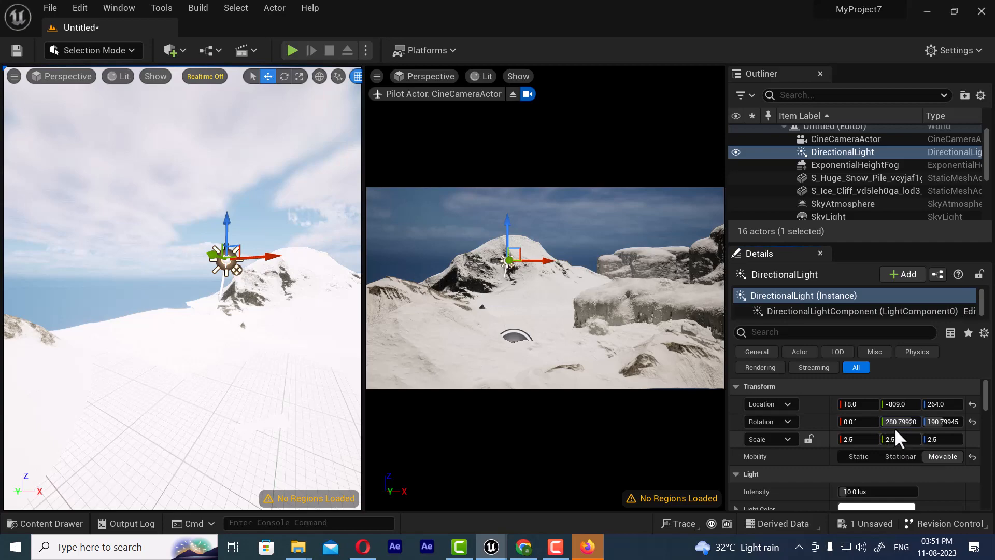
pyautogui.moveTo(895, 421); pyautogui.dragTo(963, 421)
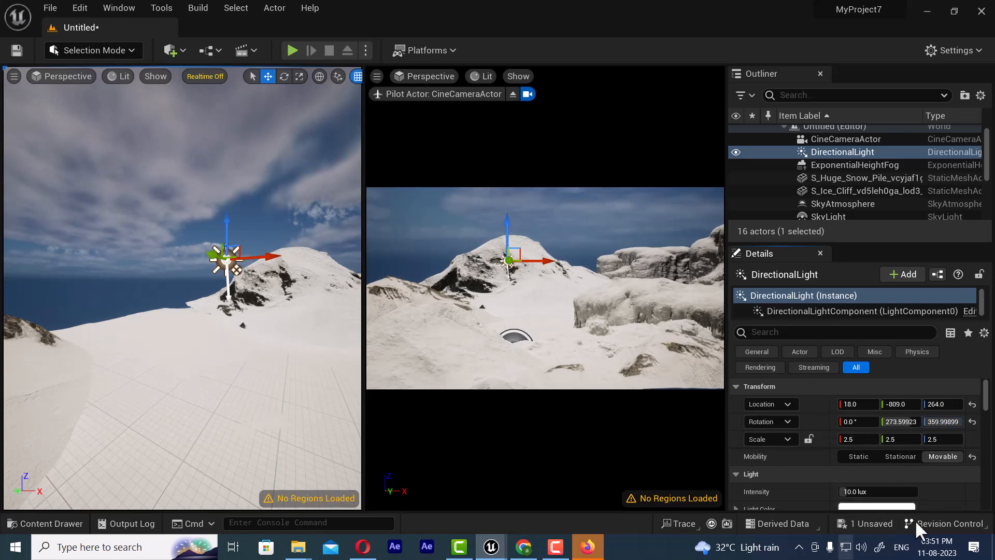
pyautogui.moveTo(861, 422); pyautogui.dragTo(874, 423)
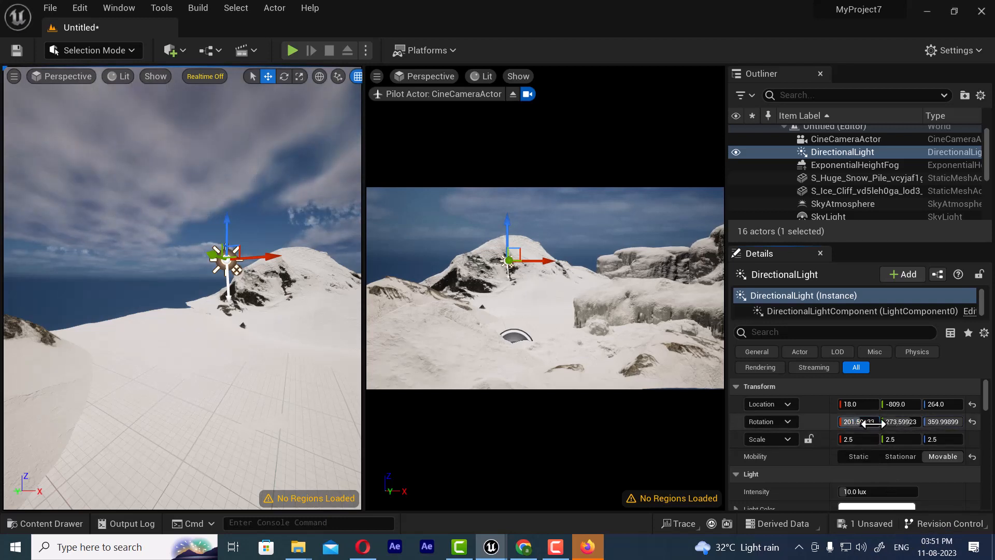
pyautogui.write('0')
pyautogui.press('Return')
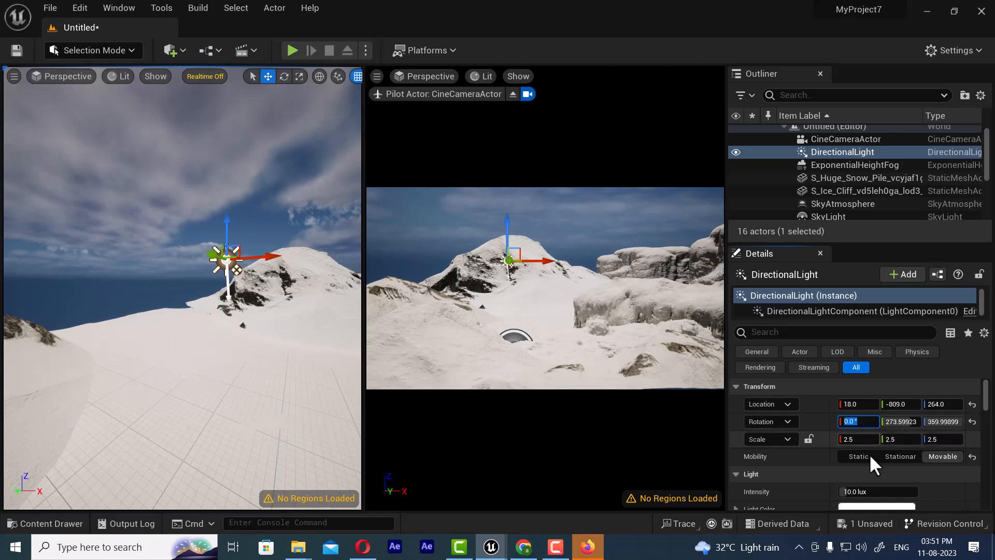
# - Scale the directional light to about 2.455, 2.56, 2.6325 and set its Y rotation to about 331.2°
pyautogui.moveTo(849, 442); pyautogui.dragTo(850, 441)
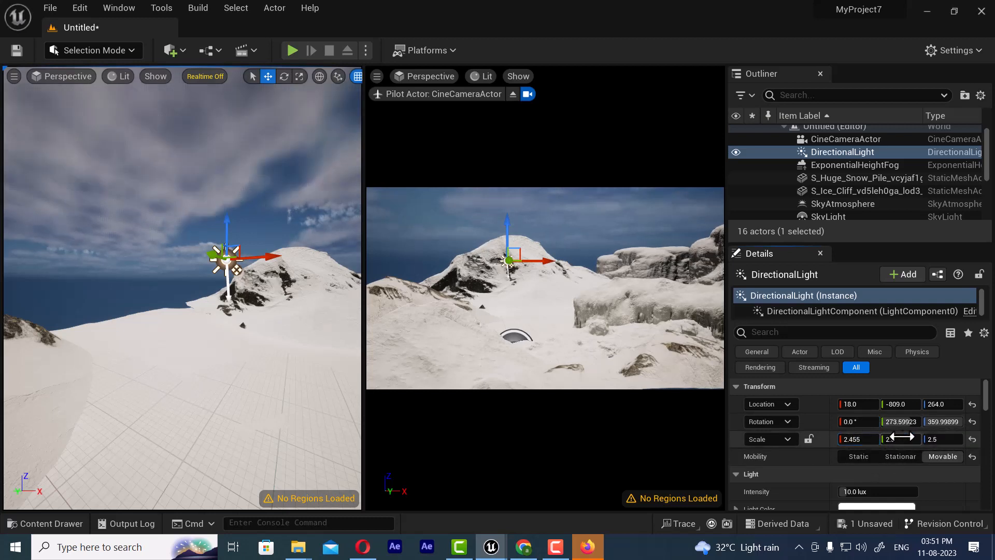
pyautogui.moveTo(882, 439); pyautogui.dragTo(938, 442)
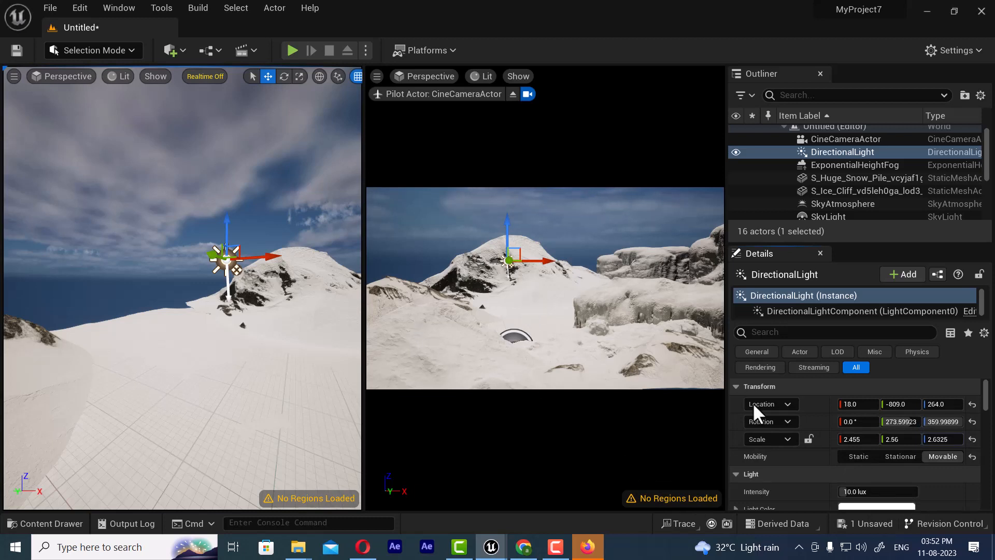
pyautogui.moveTo(943, 421)
pyautogui.mouseDown()
pyautogui.moveTo(951, 421)
pyautogui.moveTo(888, 422)
pyautogui.mouseUp()
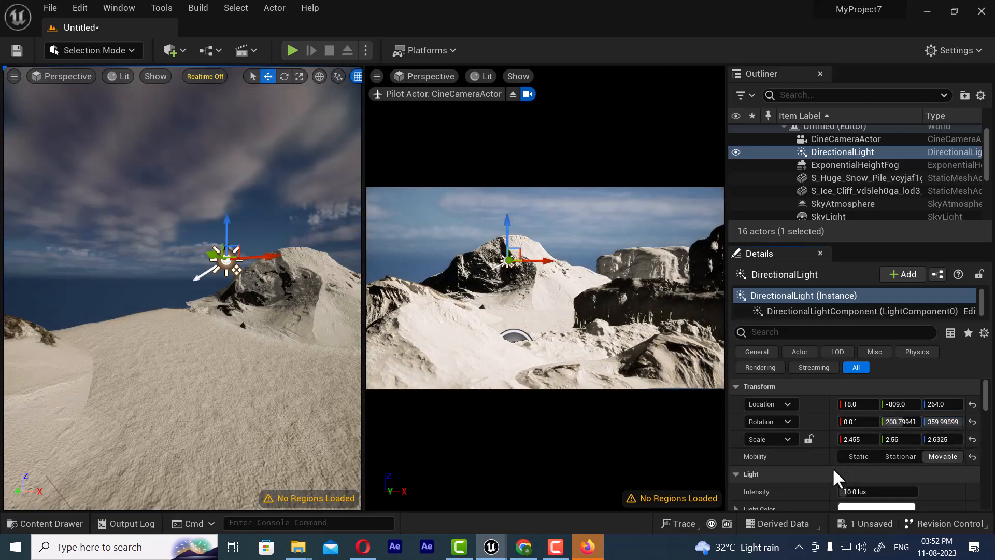
pyautogui.moveTo(900, 422); pyautogui.dragTo(930, 422)
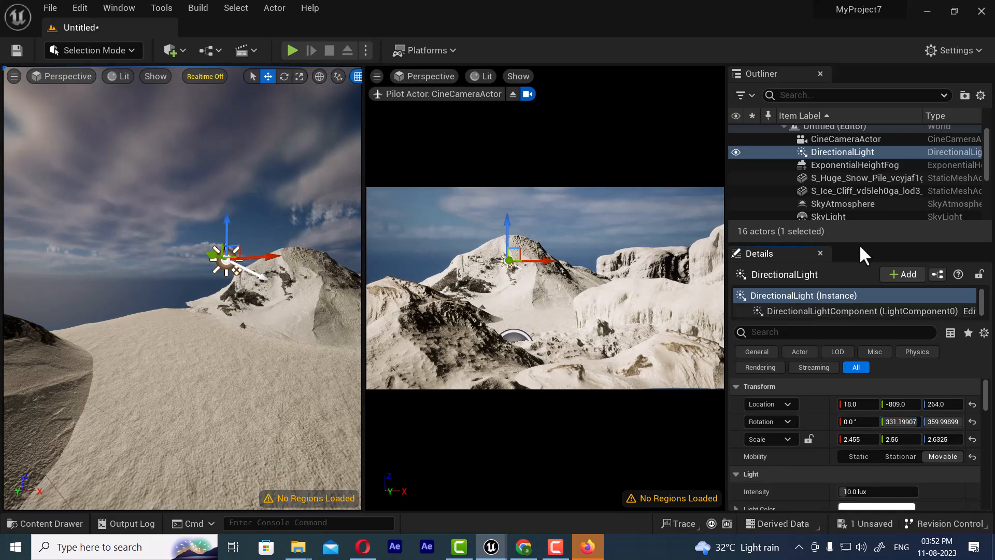
# - Look through the project's content folders, including Megascans and MSPresets, for the available static meshes
pyautogui.scroll(1, 741, 214)
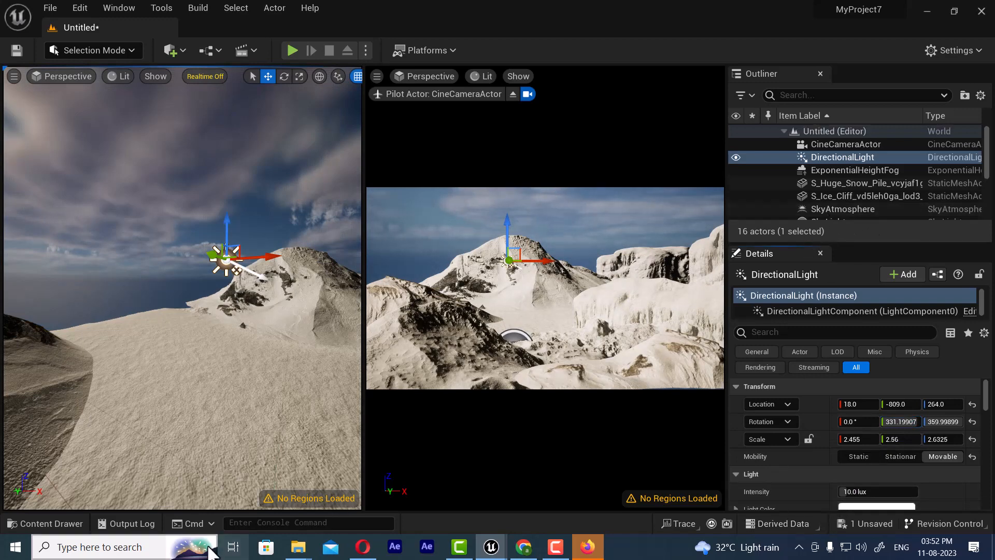
pyautogui.click(51, 525)
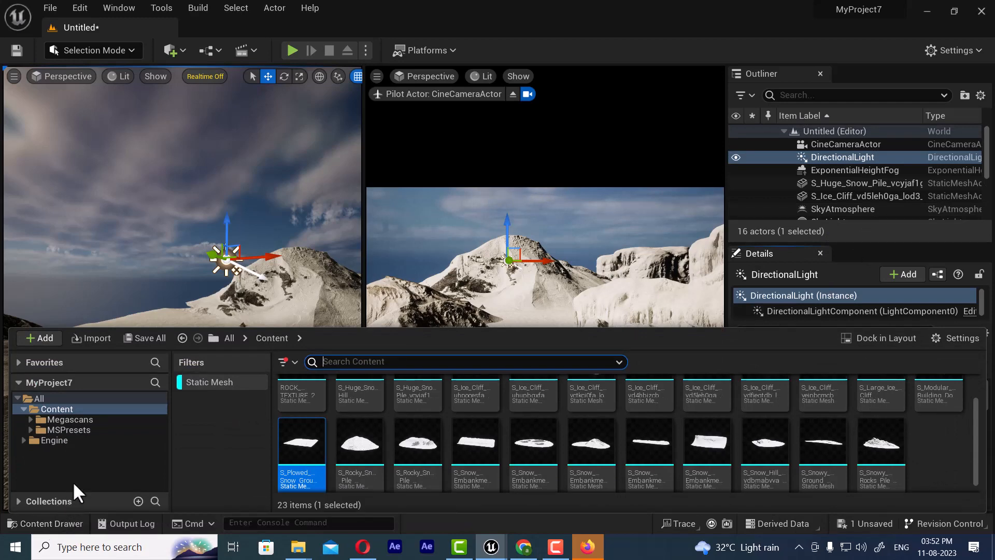
pyautogui.click(75, 429)
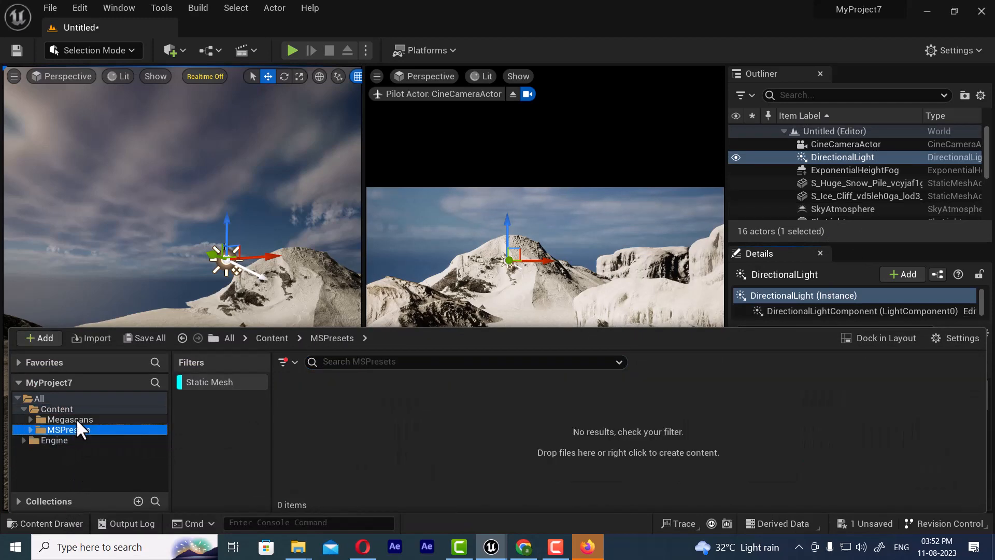
pyautogui.click(68, 417)
pyautogui.click(56, 409)
pyautogui.click(36, 397)
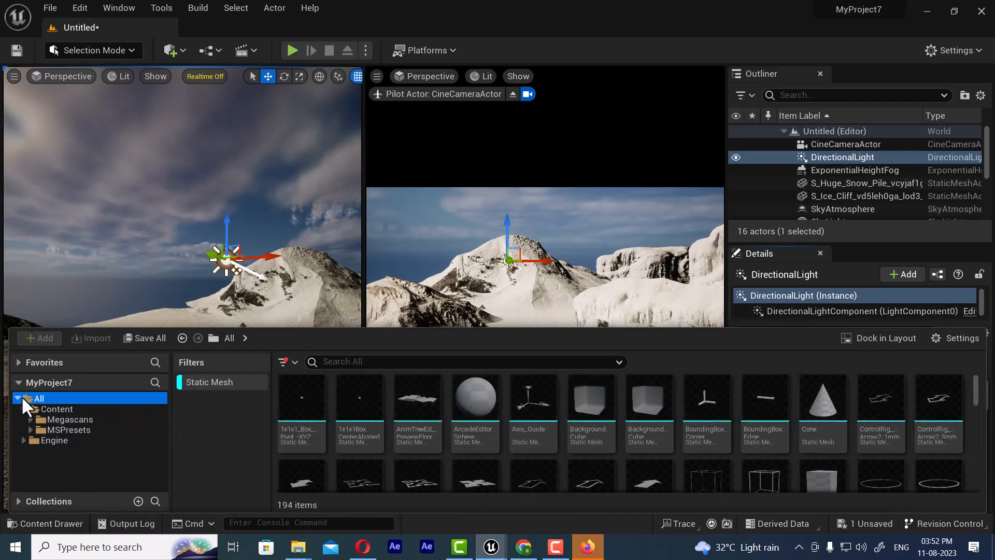
pyautogui.click(17, 398)
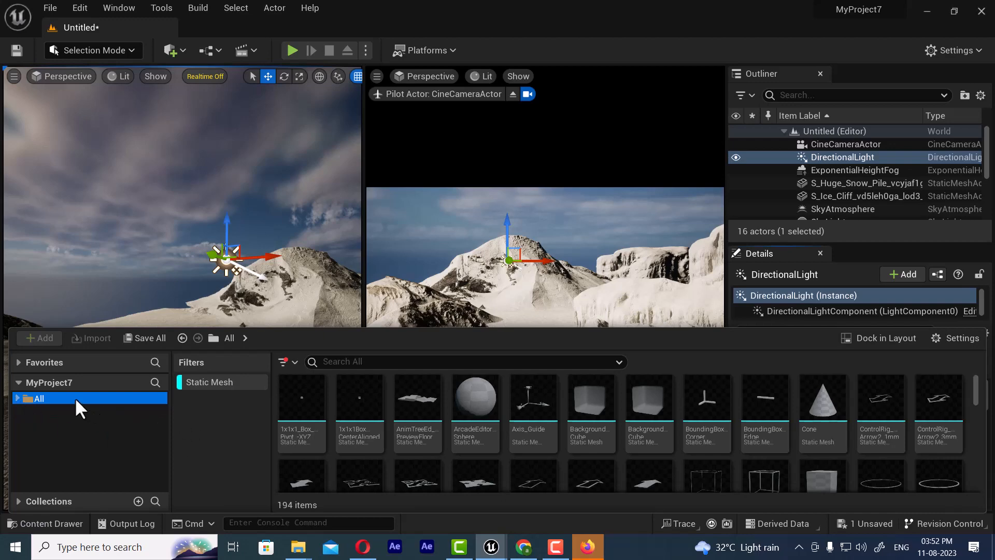
pyautogui.click(18, 398)
pyautogui.click(54, 410)
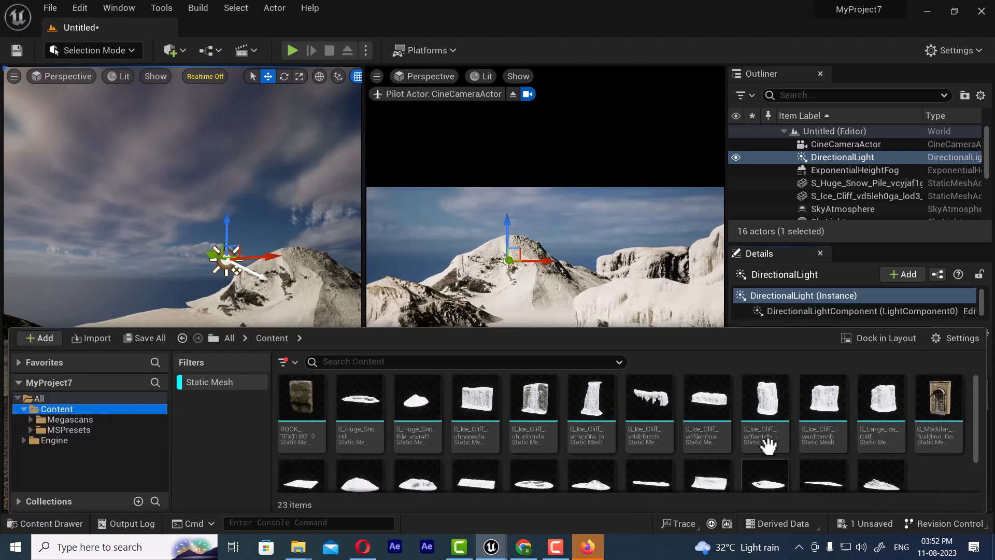
pyautogui.scroll(-1, 344, 444)
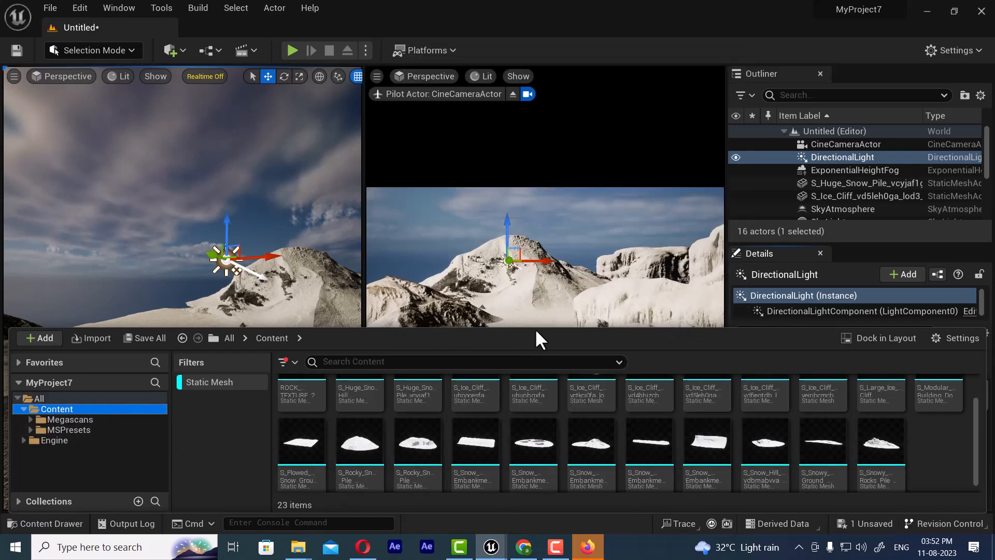
pyautogui.moveTo(539, 327); pyautogui.dragTo(539, 386)
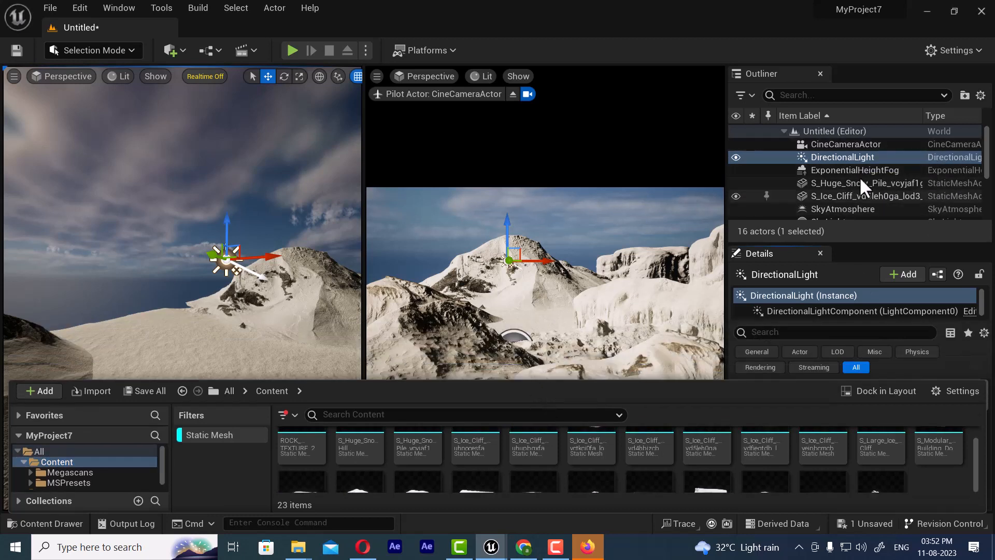
pyautogui.scroll(-1, 847, 198)
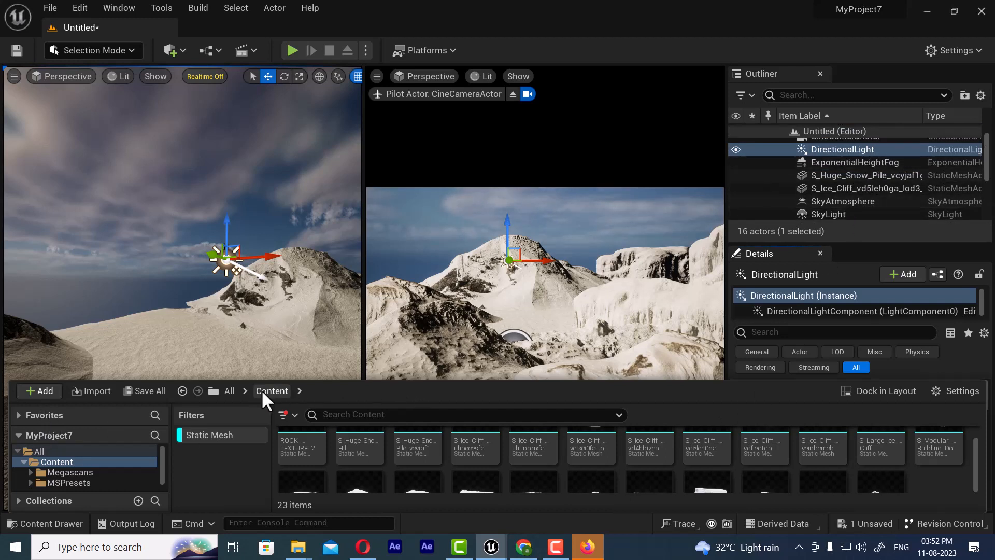
pyautogui.moveTo(334, 380); pyautogui.dragTo(315, 460)
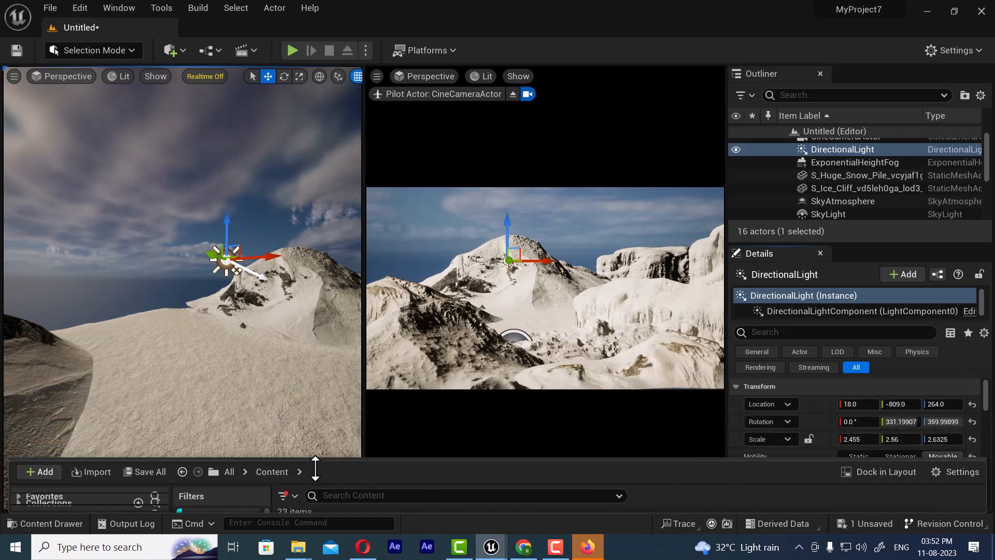
pyautogui.click(16, 524)
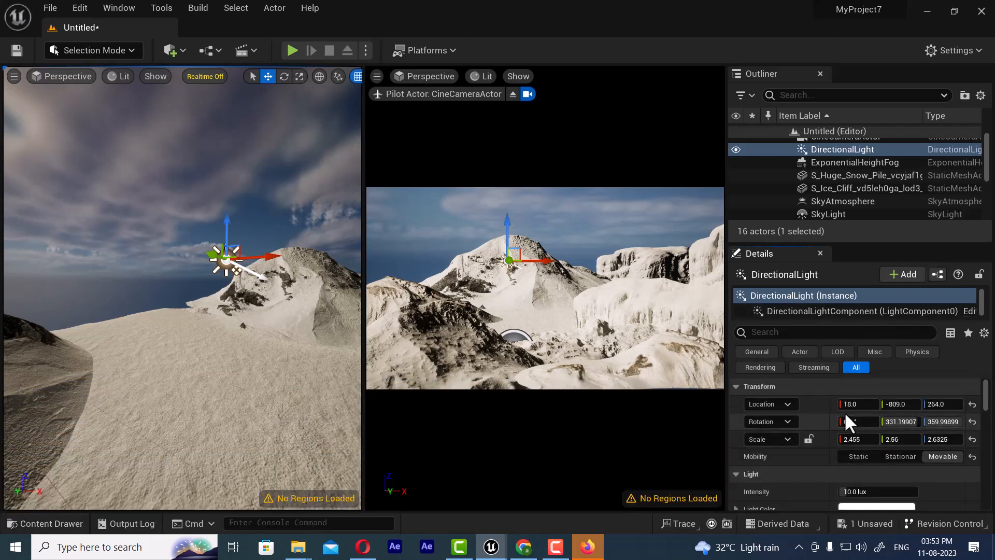
# - Enable Use Temperature on the directional light and try light temperatures of 1700 and about 3150
pyautogui.scroll(1, 861, 162)
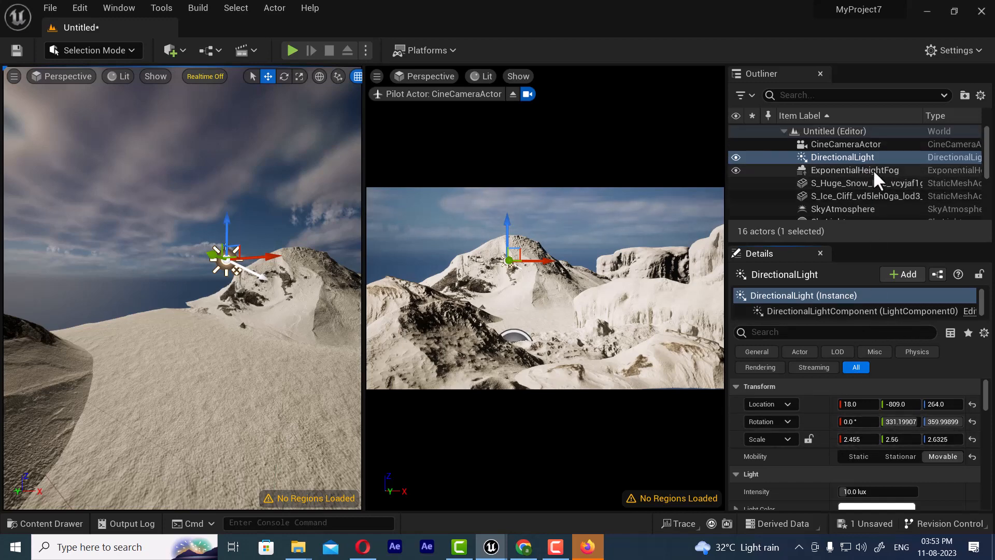
pyautogui.scroll(-4, 797, 475)
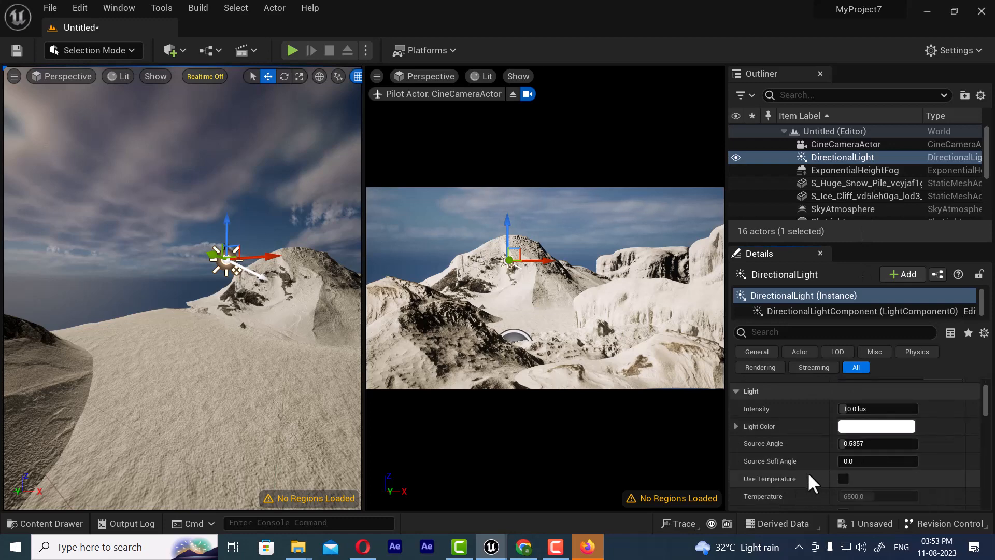
pyautogui.click(842, 477)
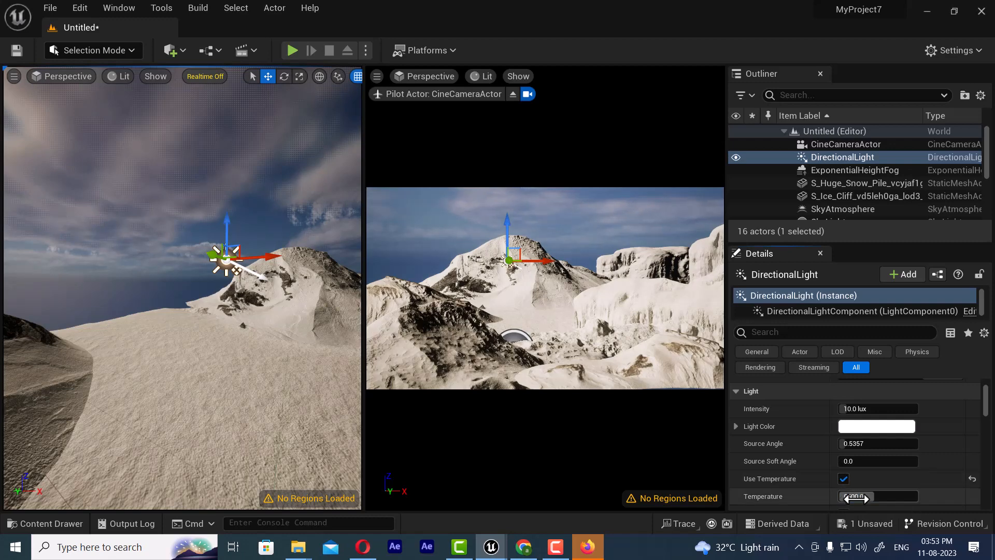
pyautogui.moveTo(855, 499)
pyautogui.mouseDown()
pyautogui.moveTo(909, 496)
pyautogui.moveTo(839, 497)
pyautogui.mouseUp()
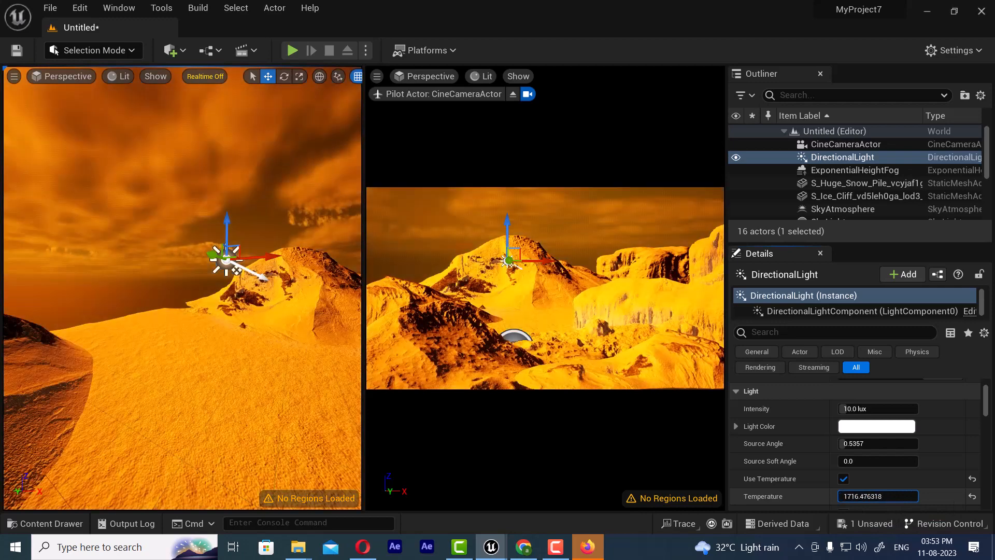
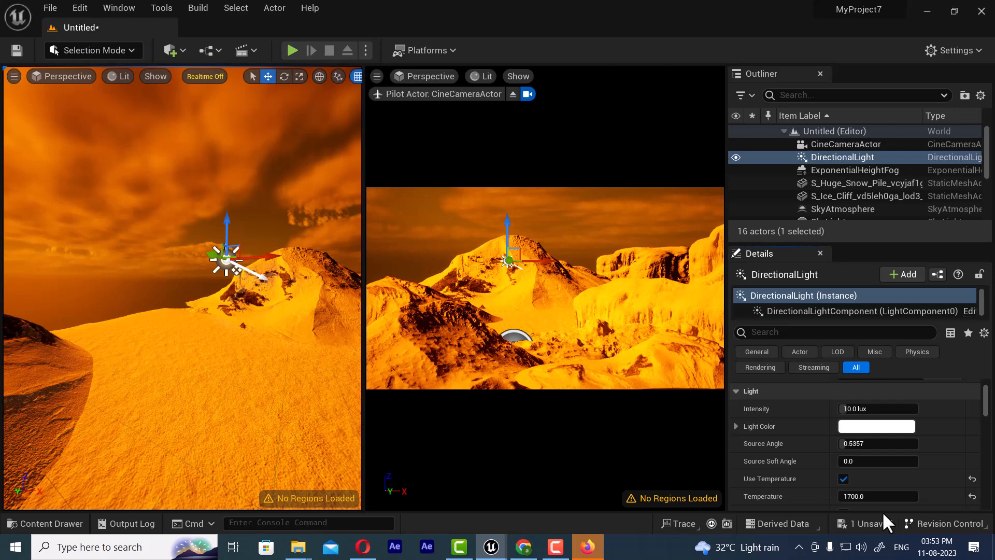
pyautogui.moveTo(876, 496)
pyautogui.mouseDown()
pyautogui.moveTo(933, 496)
pyautogui.moveTo(884, 499)
pyautogui.mouseUp()
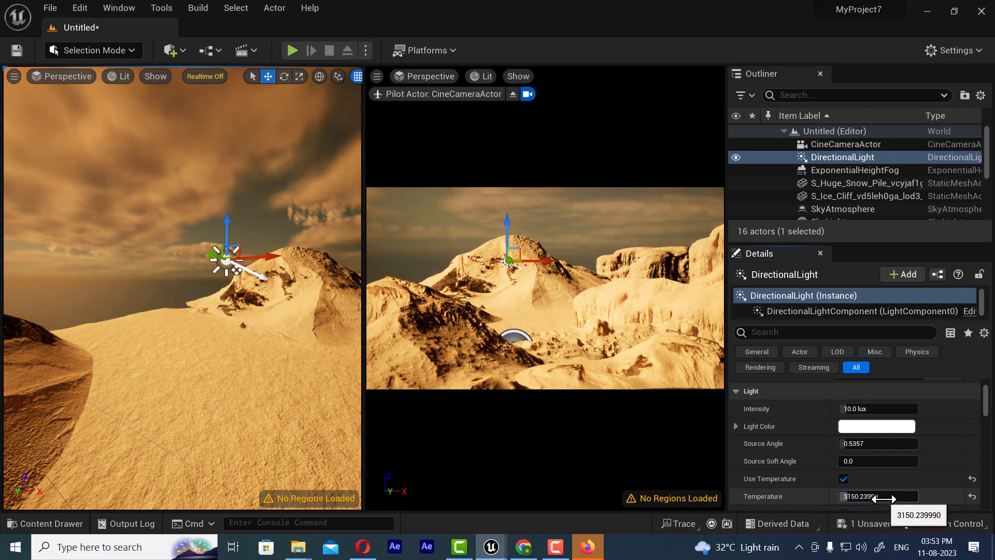
# - Try a temperature of 5000 on the directional light, then set it to 9000
pyautogui.click(884, 499)
pyautogui.write('500')
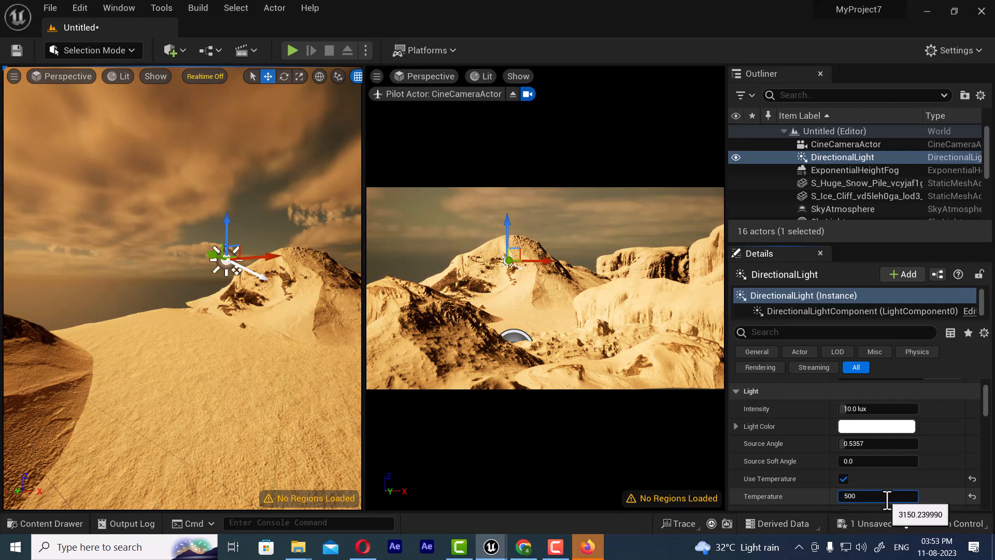
pyautogui.write('0')
pyautogui.press('Return')
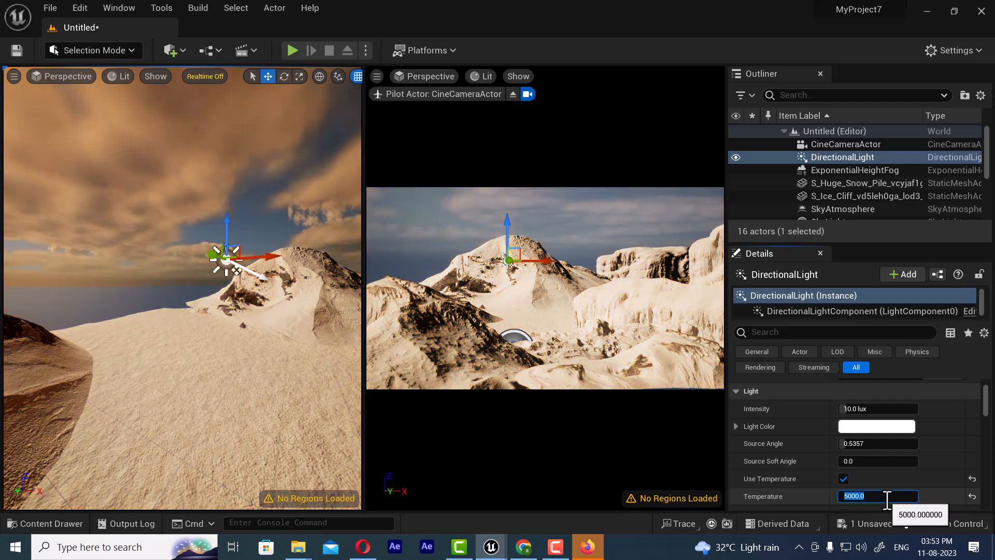
pyautogui.write('9000')
pyautogui.press('Return')
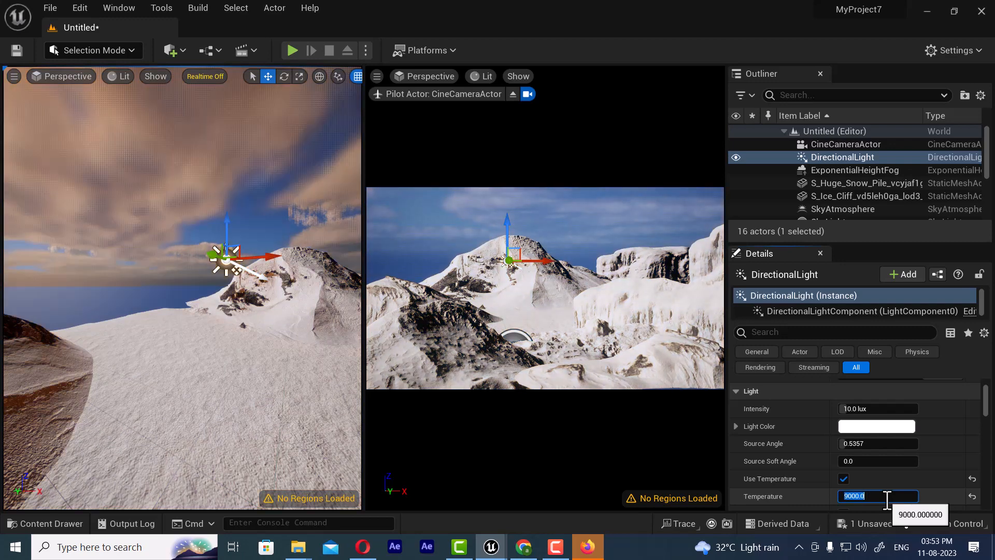
# - Try light temperatures of 3000 and 3200 on the directional light
pyautogui.write('3000')
pyautogui.press('Return')
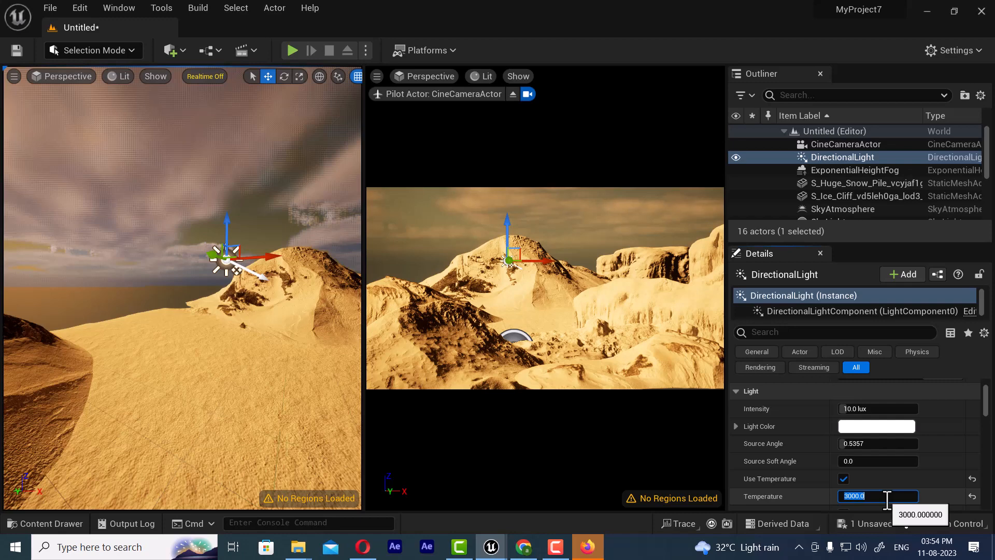
pyautogui.write('32')
pyautogui.press('Return')
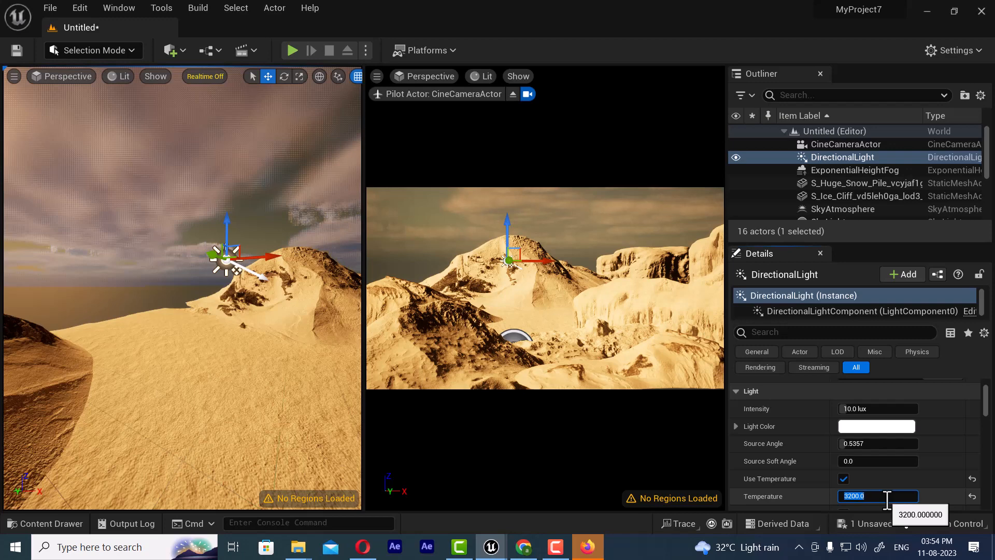
# - Set the directional light's temperature to 12000
pyautogui.write('12000')
pyautogui.press('Return')
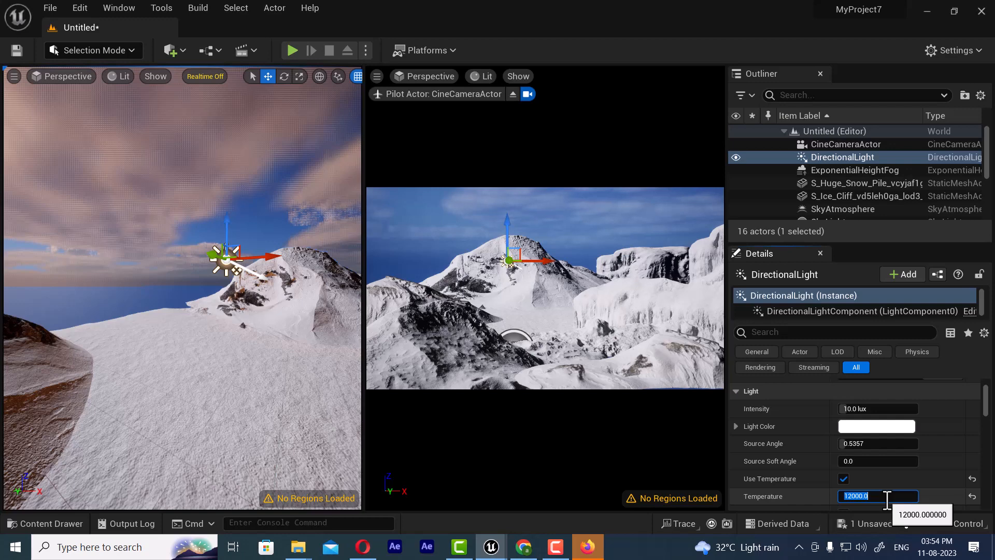
pyautogui.scroll(-1, 902, 485)
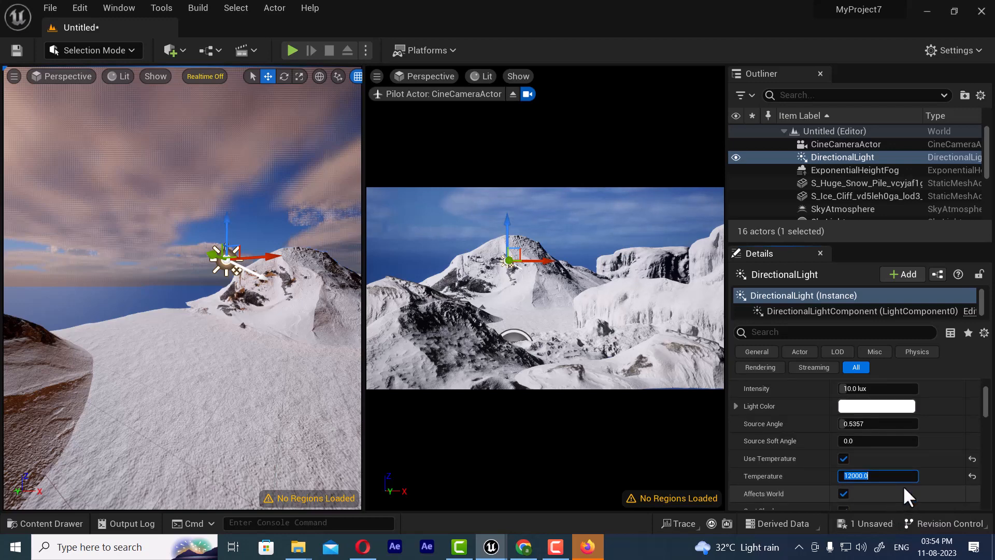
pyautogui.scroll(-3, 906, 484)
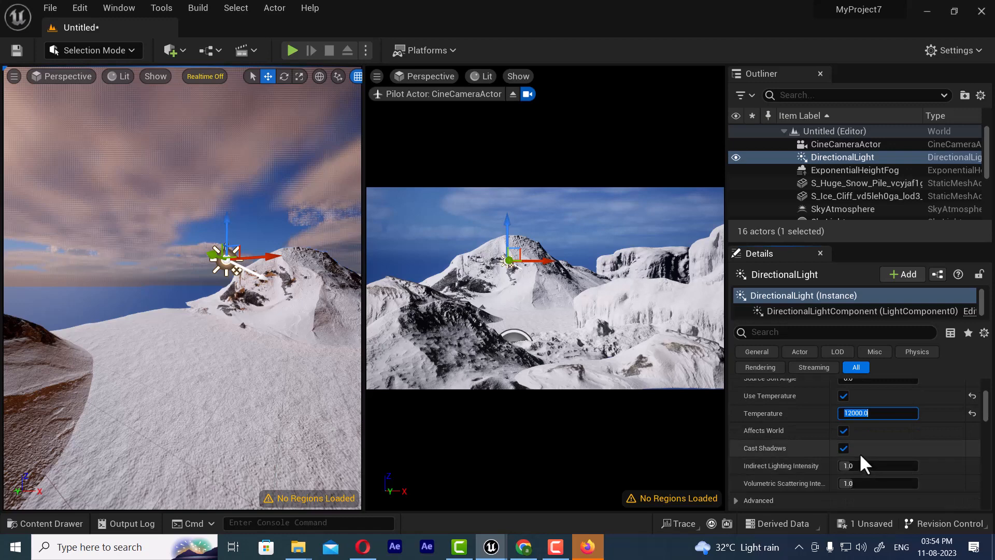
pyautogui.press('Return')
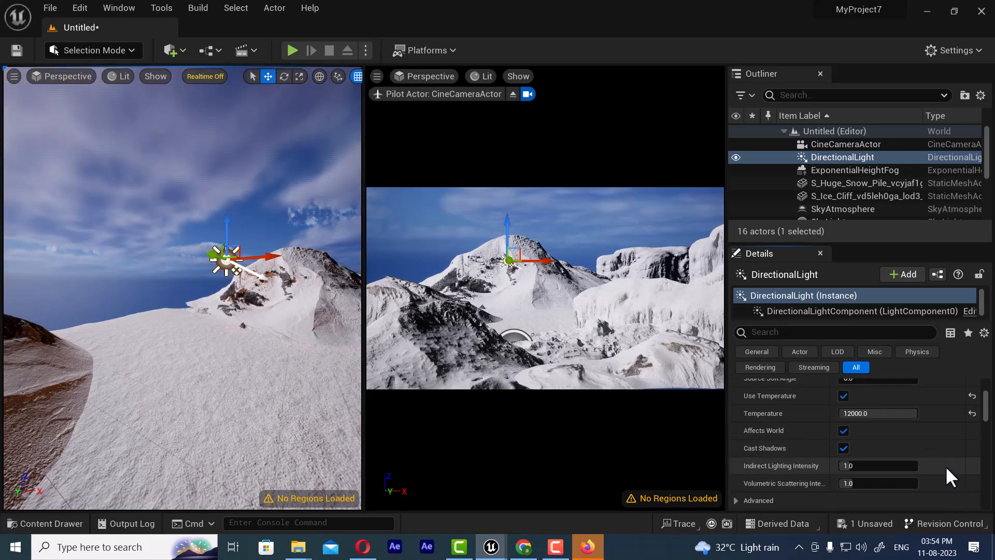
# - Enable Cast Shadows on Atmosphere in the directional light's Atmosphere and Cloud settings
pyautogui.scroll(-5, 947, 469)
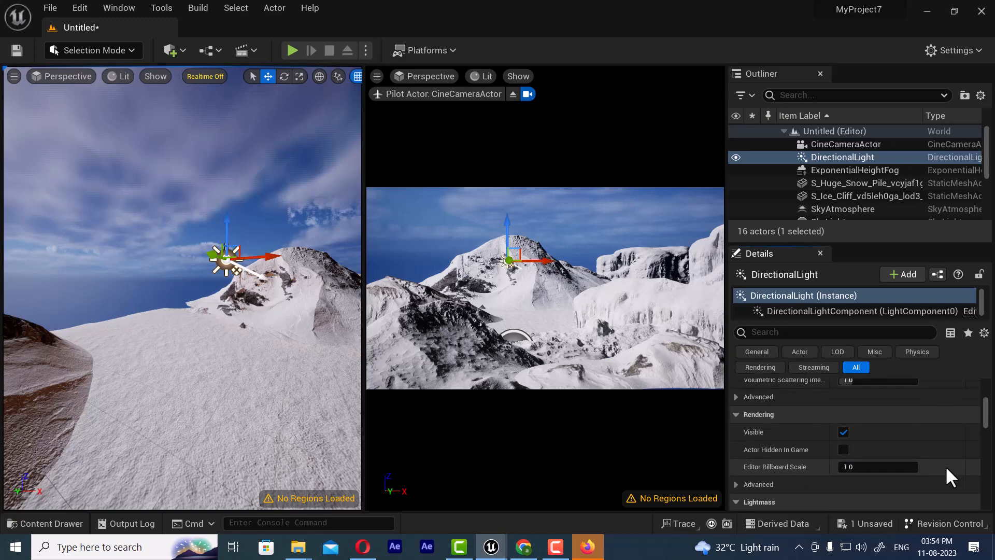
pyautogui.scroll(-6, 946, 465)
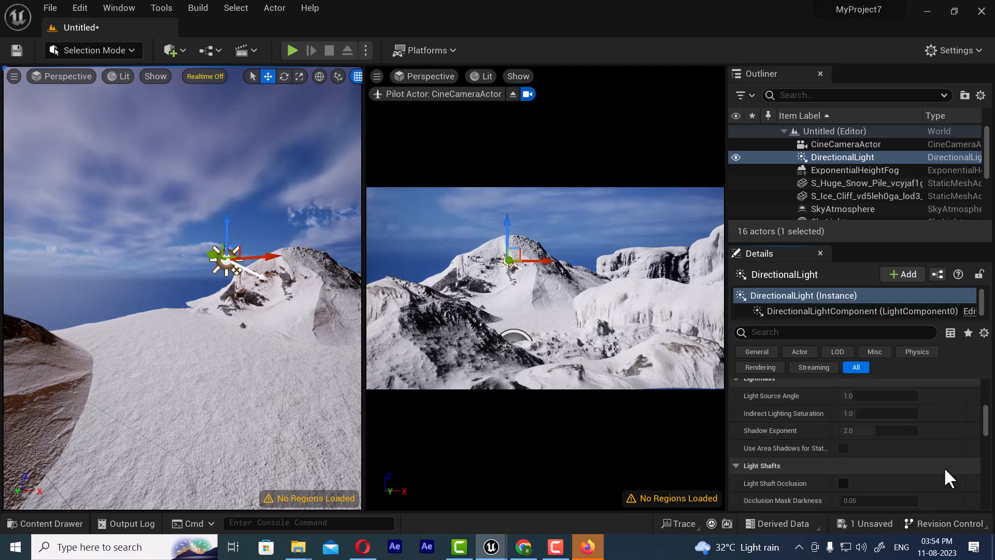
pyautogui.scroll(-3, 901, 475)
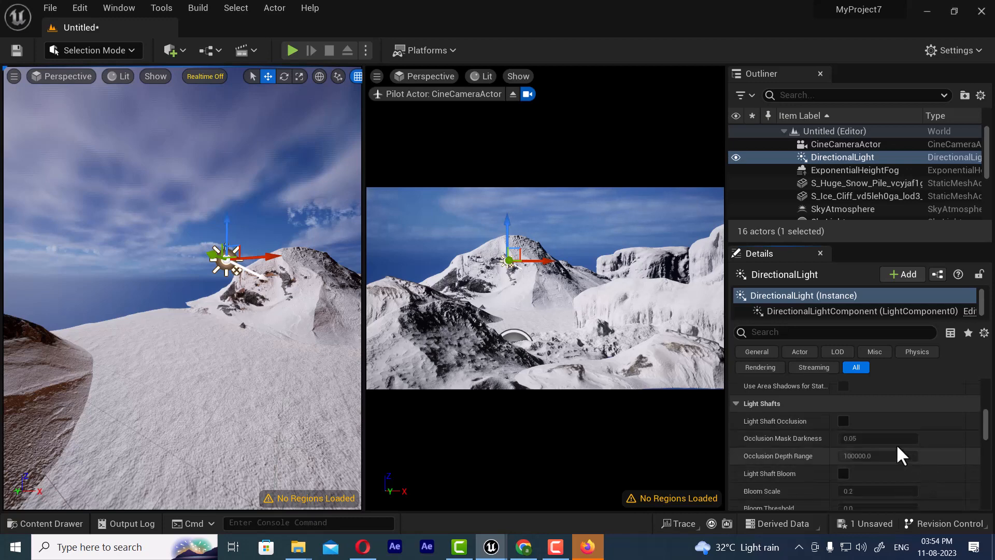
pyautogui.scroll(-3, 845, 478)
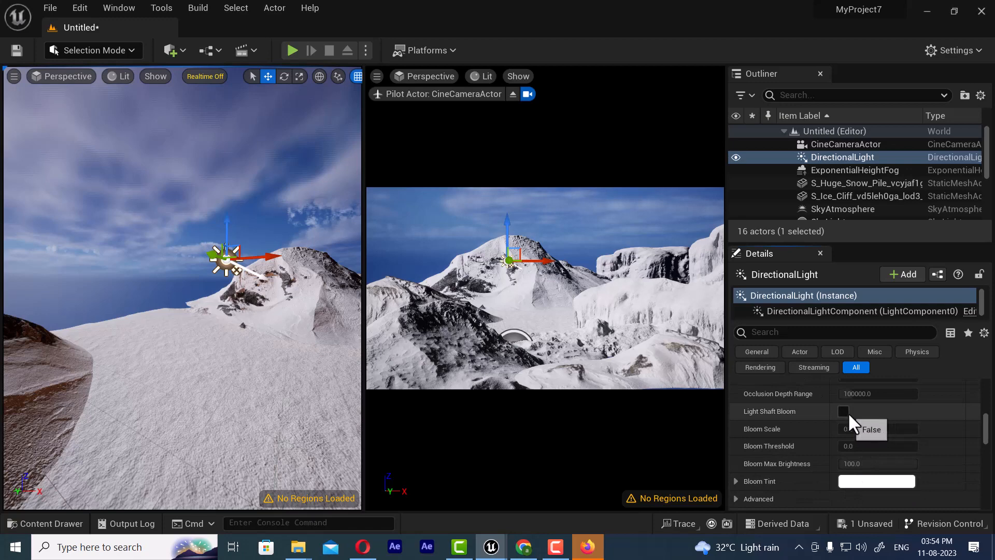
pyautogui.scroll(-6, 879, 448)
pyautogui.scroll(-8, 919, 463)
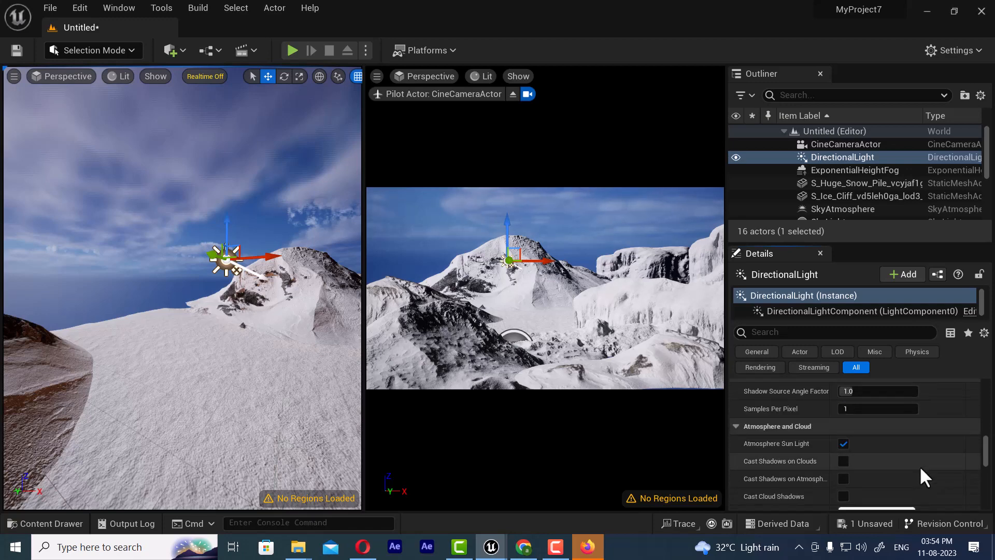
pyautogui.click(844, 478)
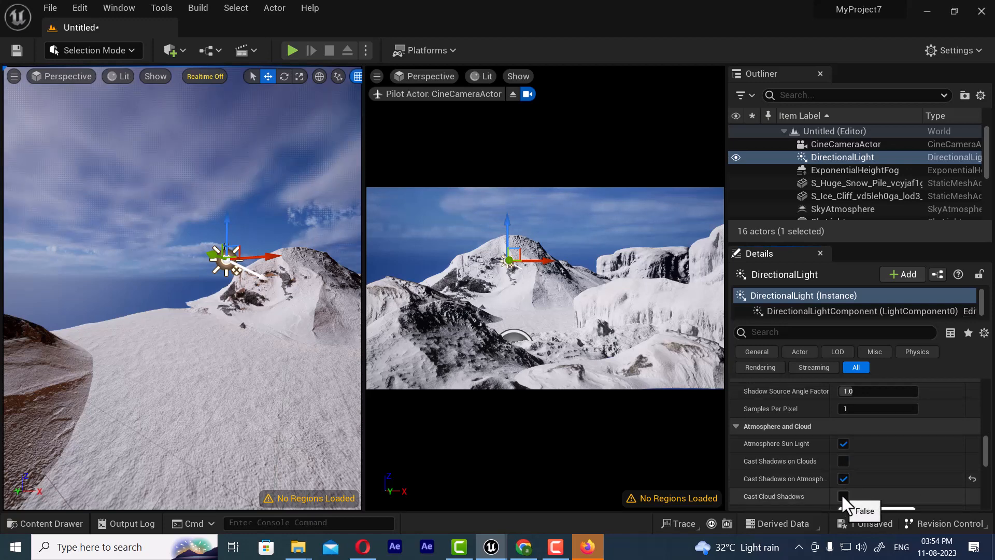
# - Toggle Cast Cloud Shadows on the directional light several times to compare the scene lighting, leaving it enabled
pyautogui.click(842, 494)
pyautogui.click(842, 493)
pyautogui.click(842, 494)
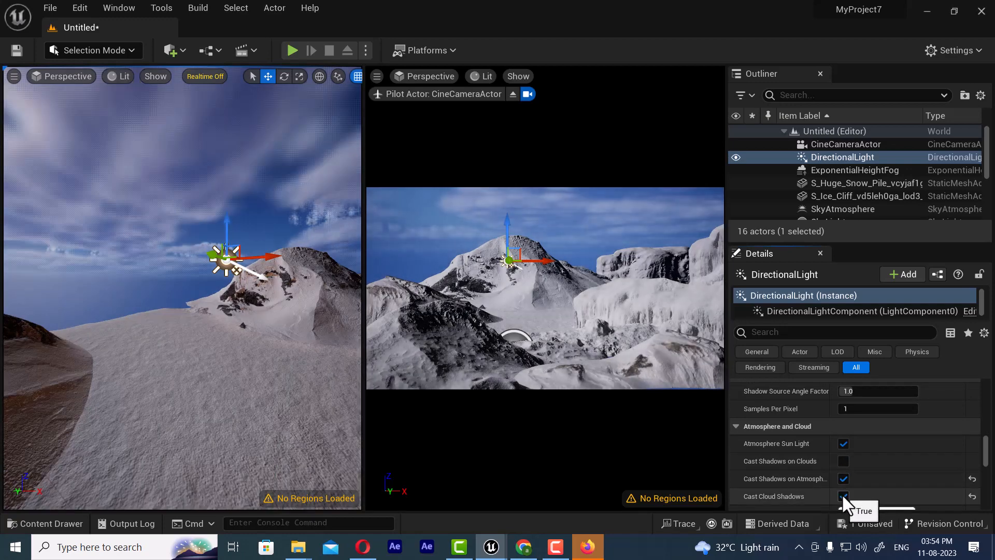
pyautogui.click(842, 493)
pyautogui.click(841, 494)
pyautogui.click(842, 494)
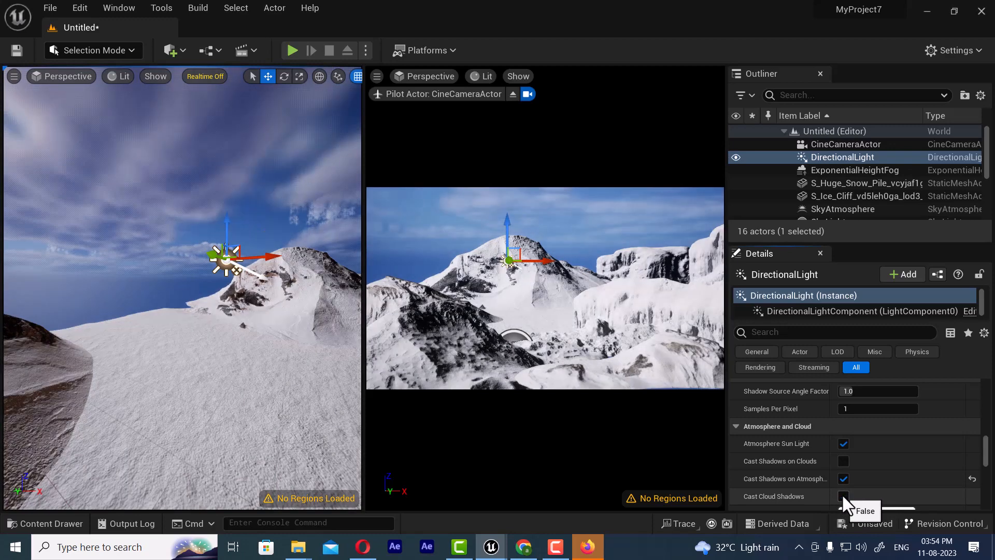
pyautogui.click(841, 493)
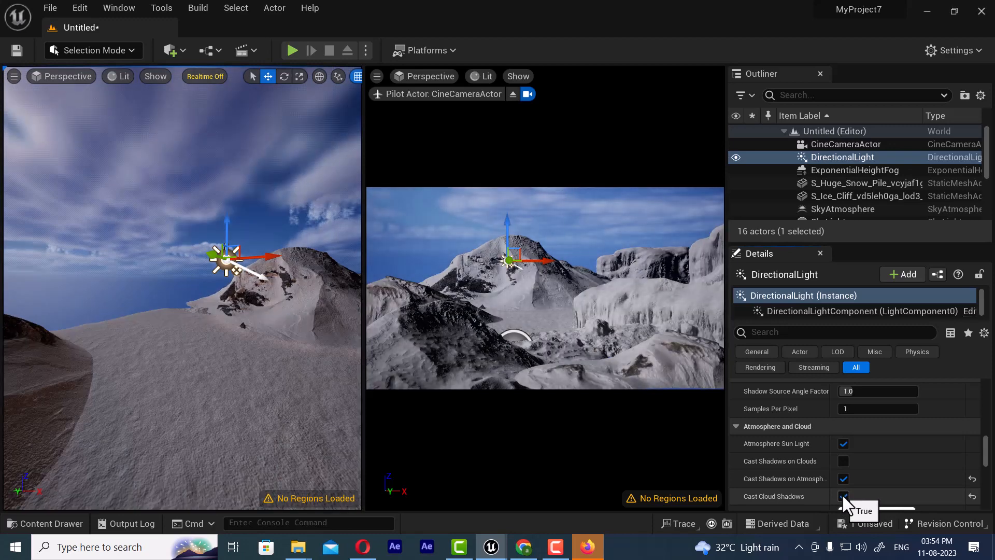
pyautogui.click(842, 493)
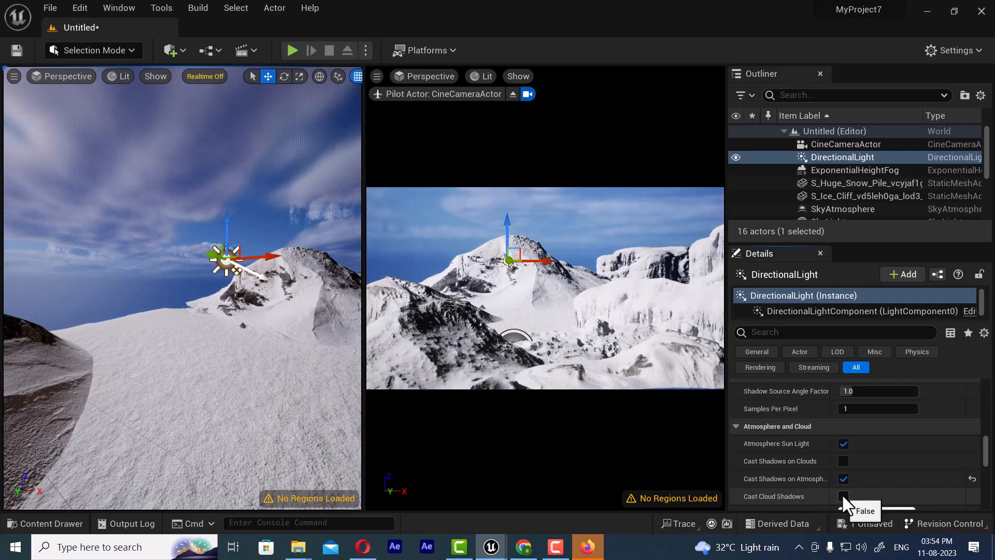
pyautogui.click(841, 493)
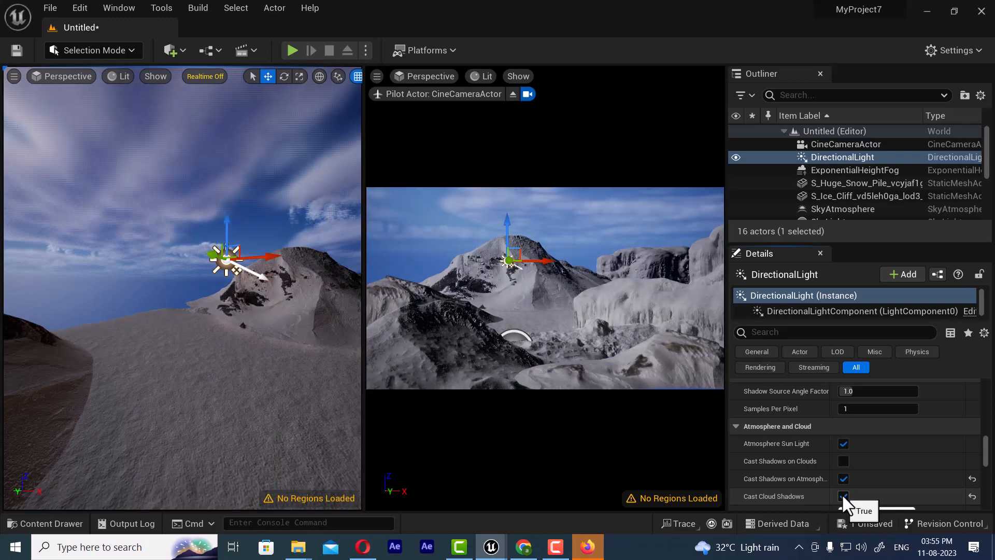
# - Try Cast Shadows on Clouds for the directional light, turn it back off, and look through the light's remaining settings
pyautogui.click(842, 460)
pyautogui.click(842, 460)
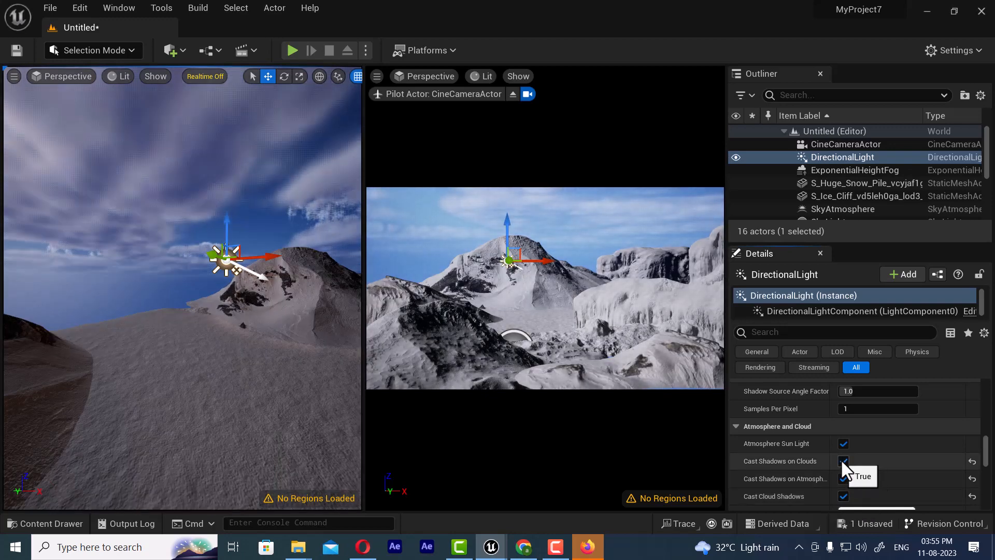
pyautogui.scroll(-5, 868, 477)
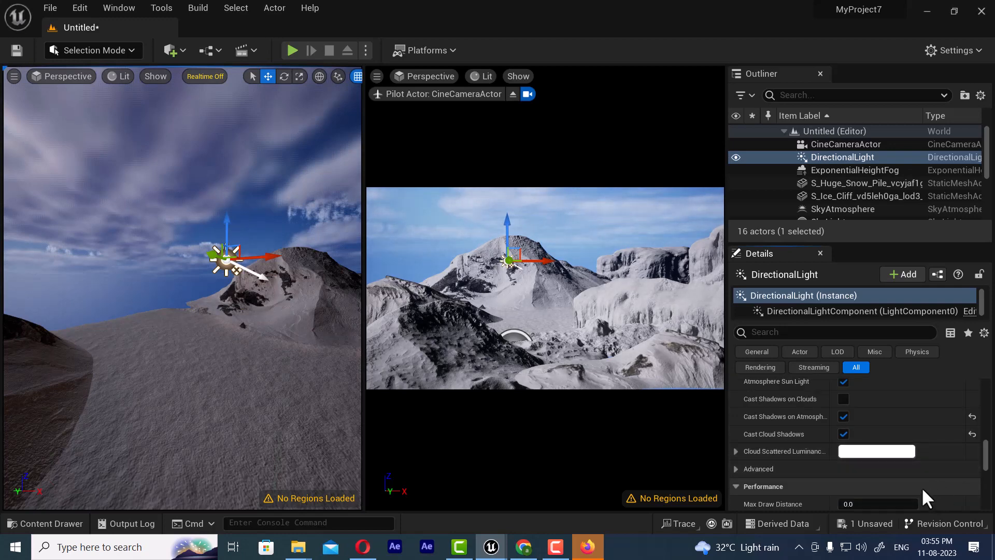
pyautogui.scroll(-5, 825, 463)
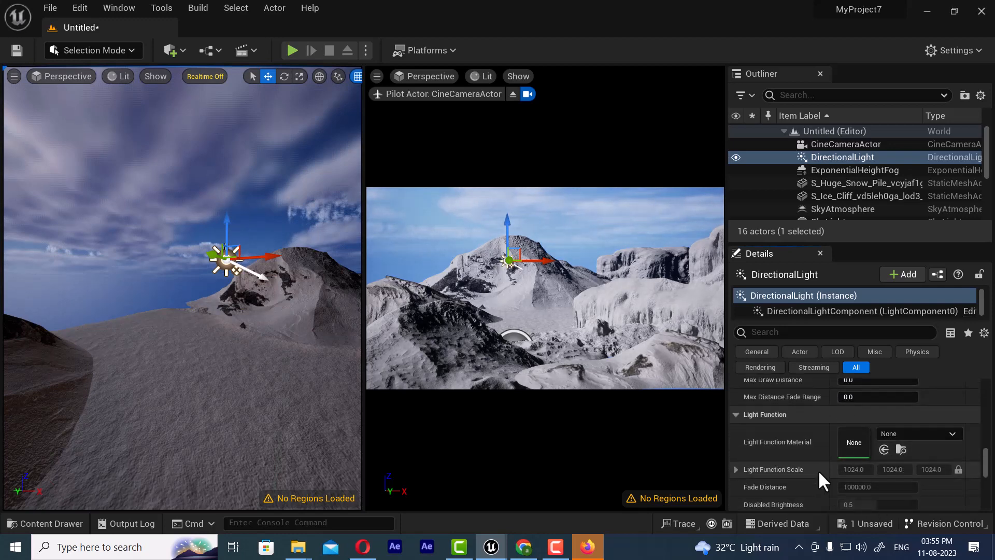
pyautogui.scroll(-5, 869, 474)
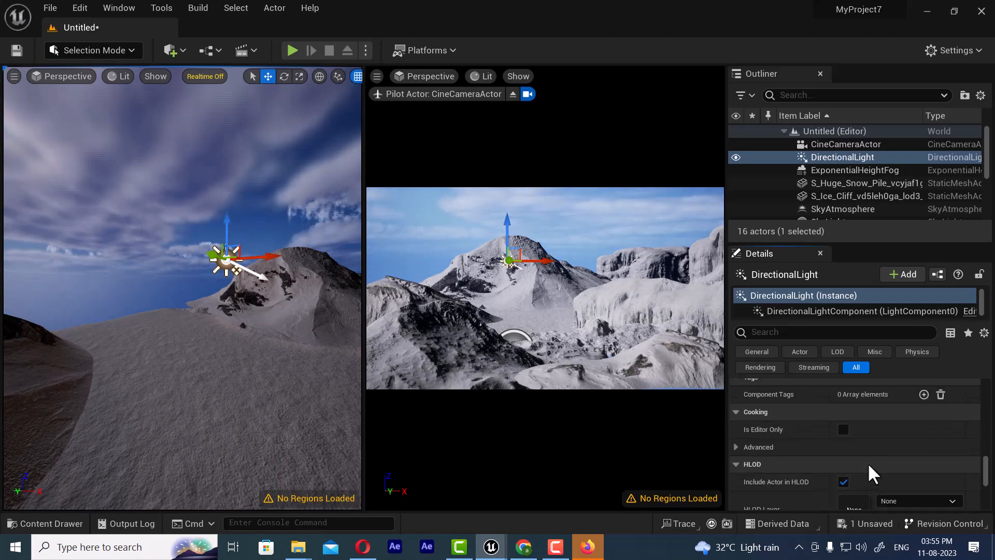
pyautogui.scroll(-5, 876, 474)
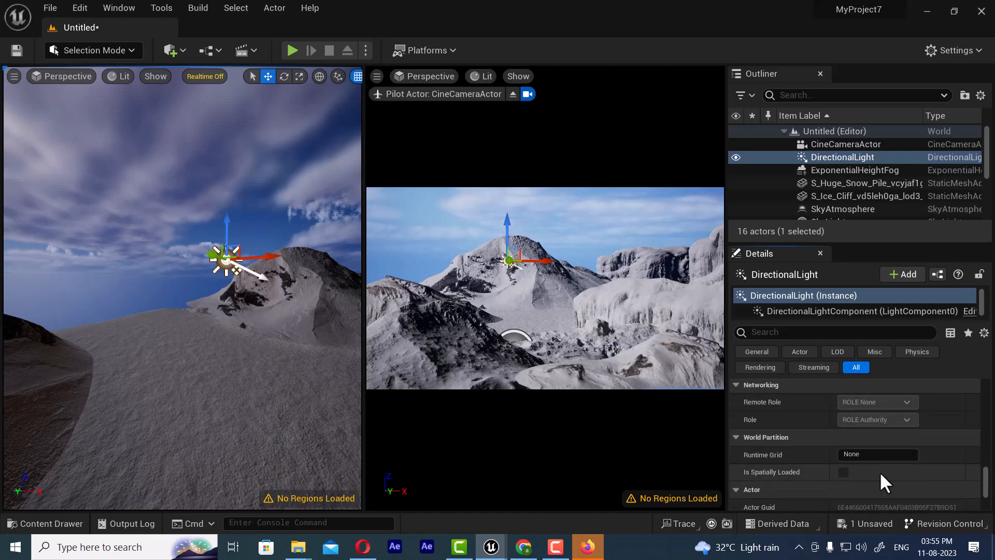
pyautogui.scroll(-3, 909, 472)
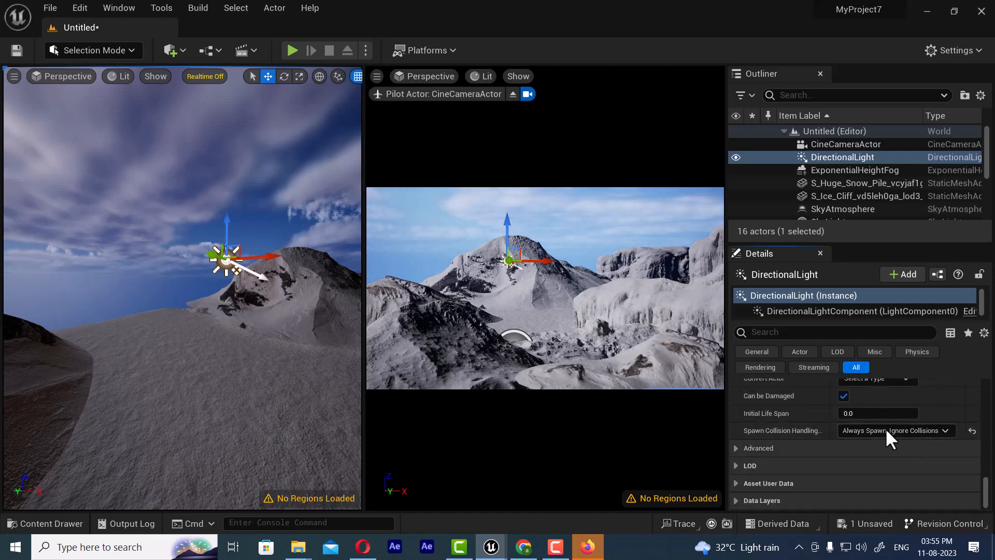
# - Select the ExponentialHeightFog actor and raise its Fog Density to about 0.038
pyautogui.click(867, 169)
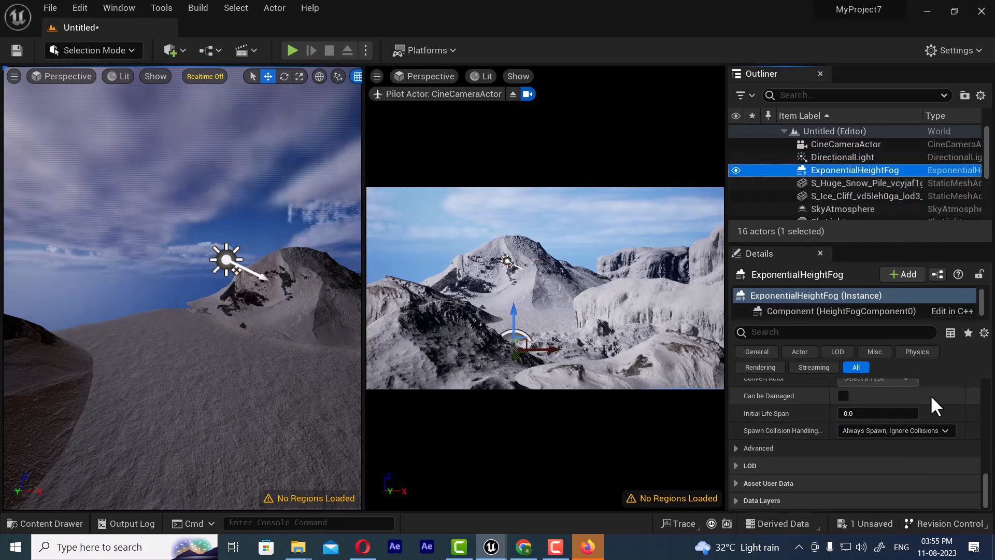
pyautogui.scroll(2, 939, 430)
pyautogui.scroll(5, 934, 419)
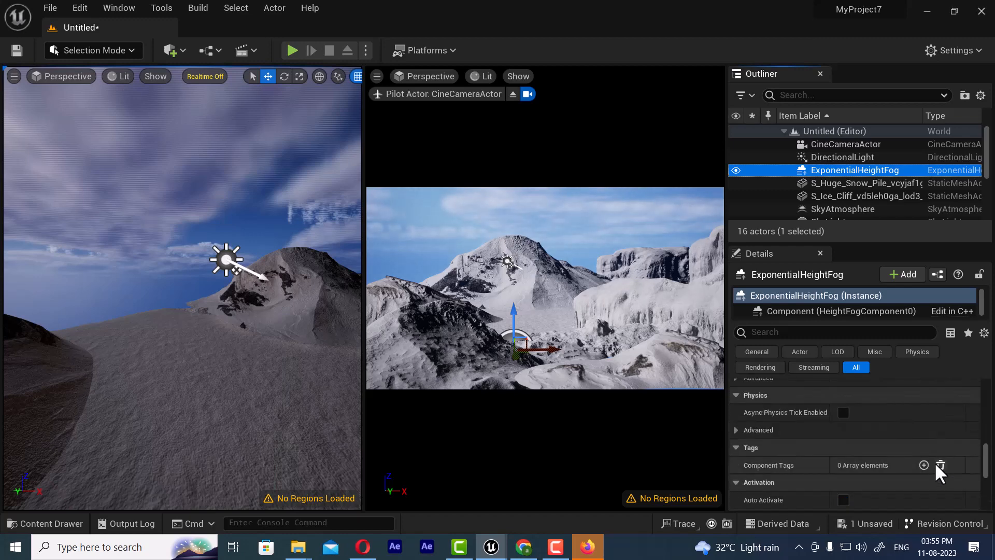
pyautogui.scroll(8, 931, 457)
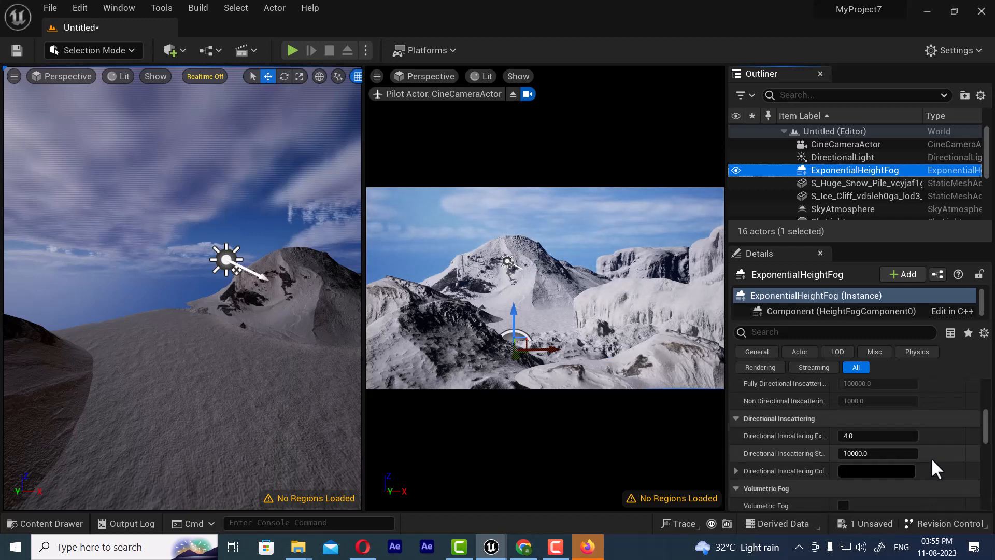
pyautogui.scroll(3, 940, 456)
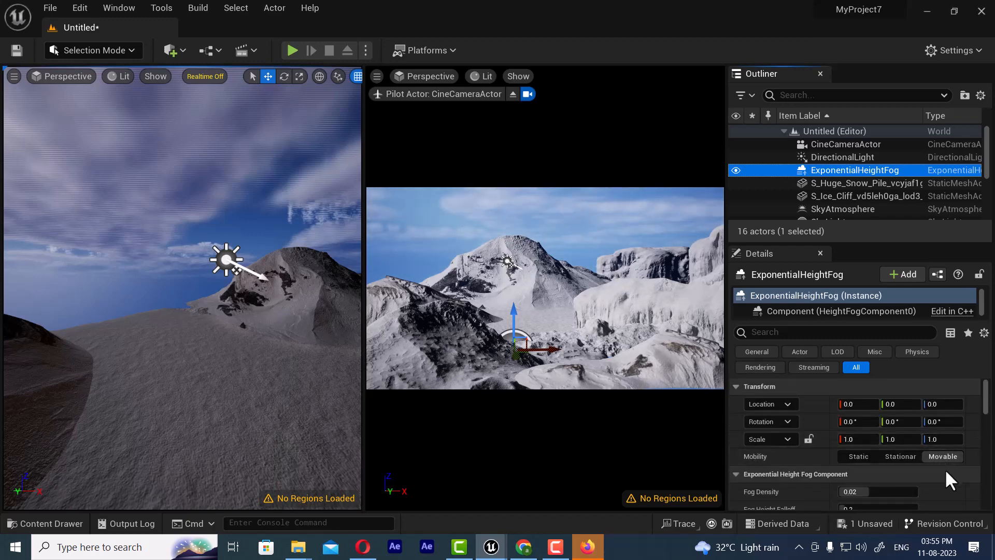
pyautogui.scroll(-2, 944, 467)
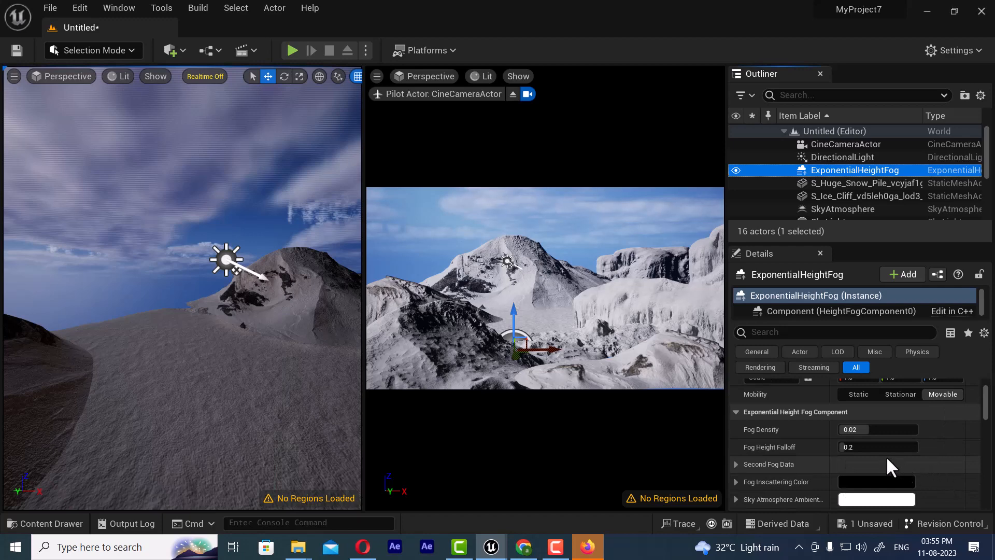
pyautogui.moveTo(876, 429); pyautogui.dragTo(898, 430)
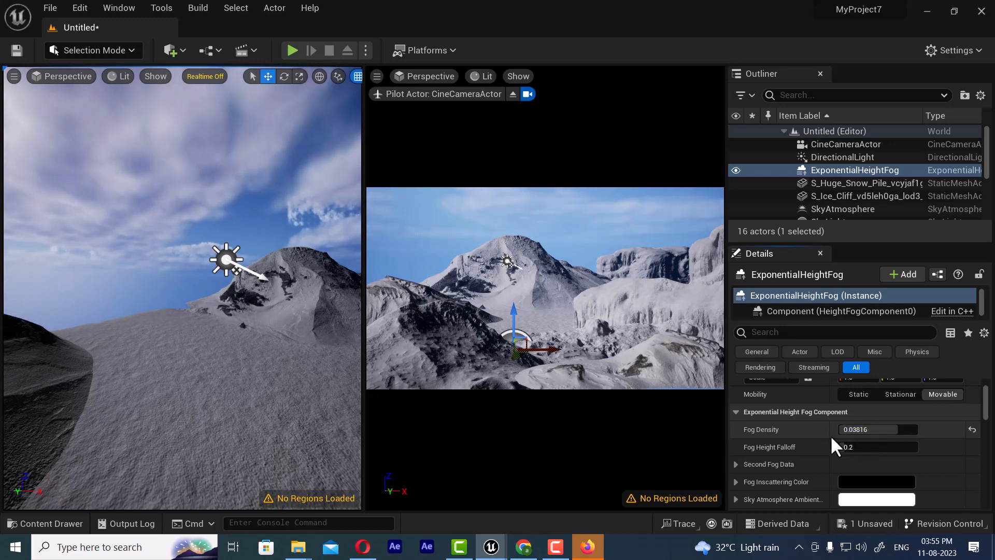
# - Set the exponential height fog's Fog Height Falloff to about 1.475 and its Start Distance to about 3040
pyautogui.moveTo(841, 447); pyautogui.dragTo(861, 429)
pyautogui.scroll(-2, 874, 482)
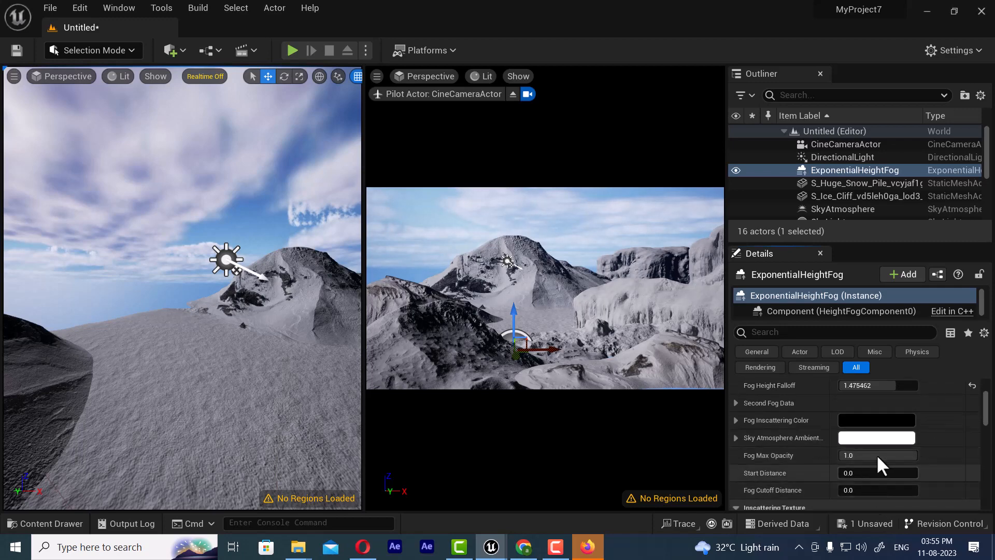
pyautogui.moveTo(852, 473)
pyautogui.mouseDown()
pyautogui.moveTo(892, 473)
pyautogui.moveTo(841, 473)
pyautogui.mouseUp()
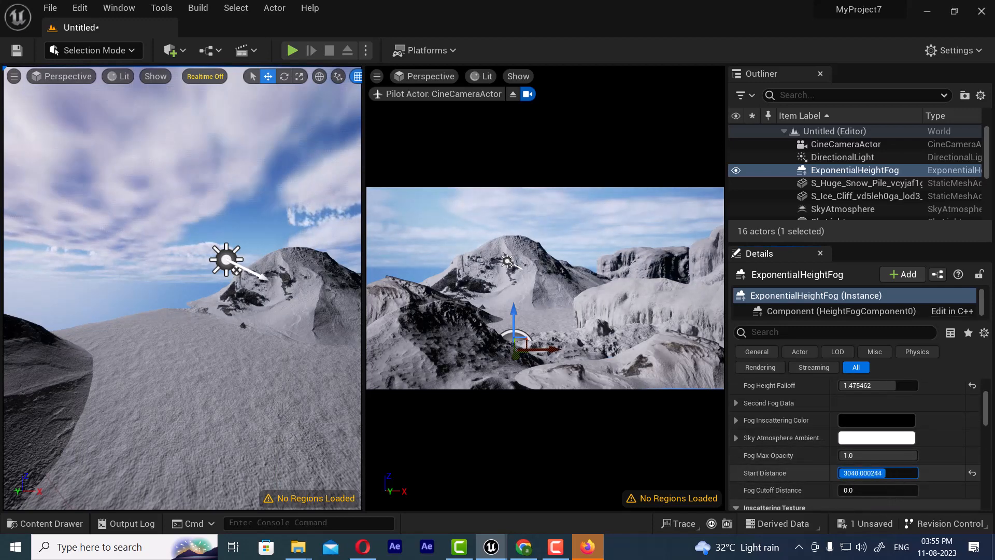
# - Enable Volumetric Fog on the exponential height fog and look through its remaining settings
pyautogui.scroll(-2, 959, 472)
pyautogui.scroll(-8, 956, 472)
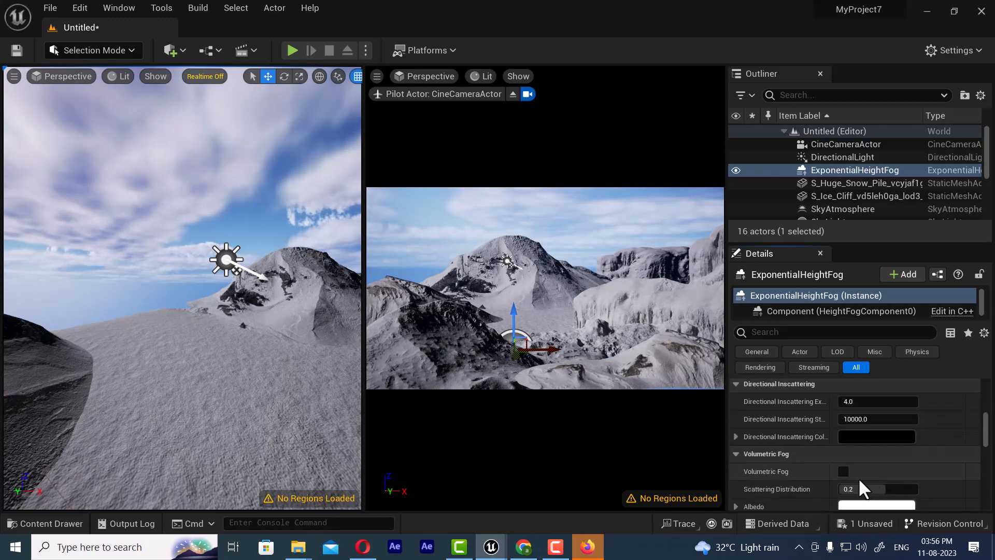
pyautogui.click(843, 471)
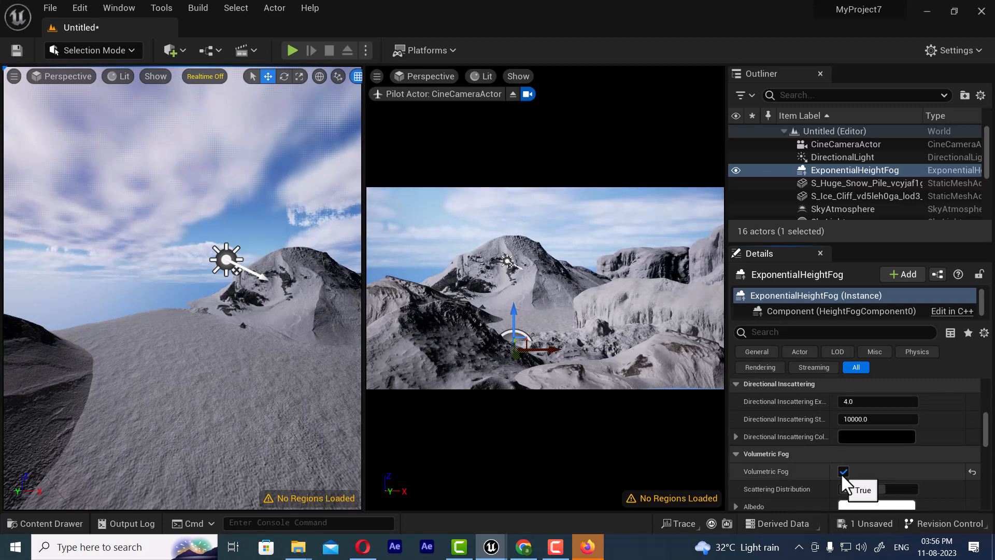
pyautogui.scroll(-2, 879, 466)
pyautogui.scroll(-1, 928, 466)
pyautogui.scroll(-3, 928, 477)
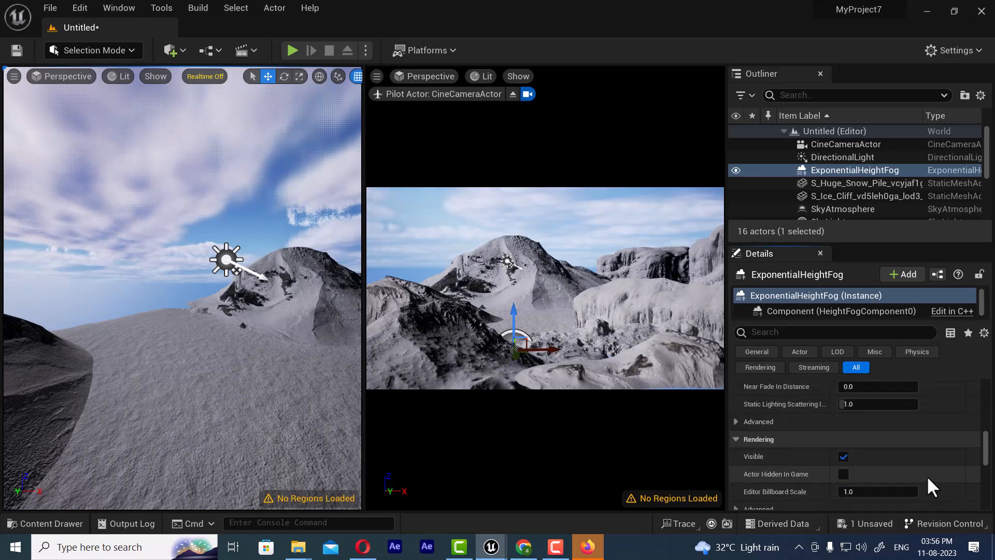
pyautogui.scroll(-4, 928, 479)
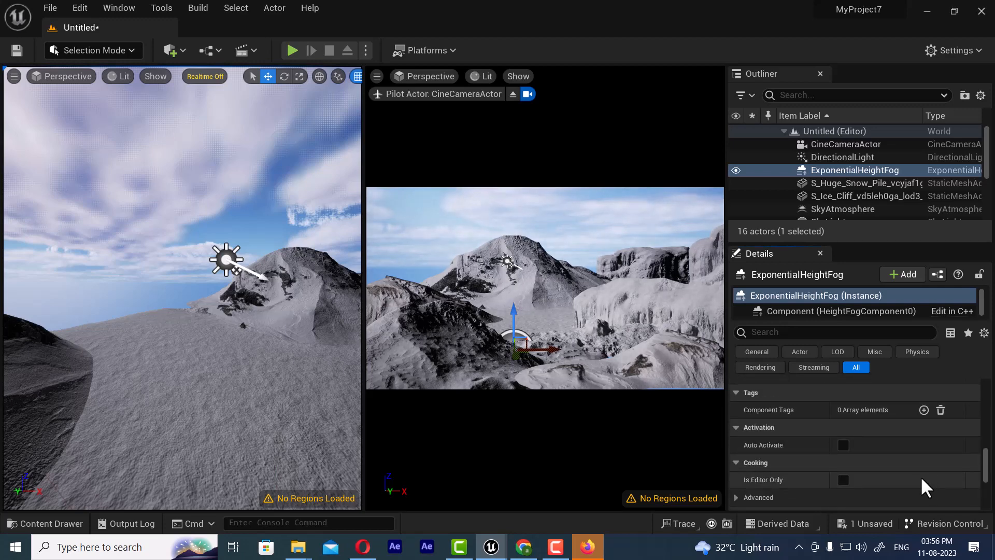
# - Enable Auto Activate on the exponential height fog and clear the selection
pyautogui.click(842, 445)
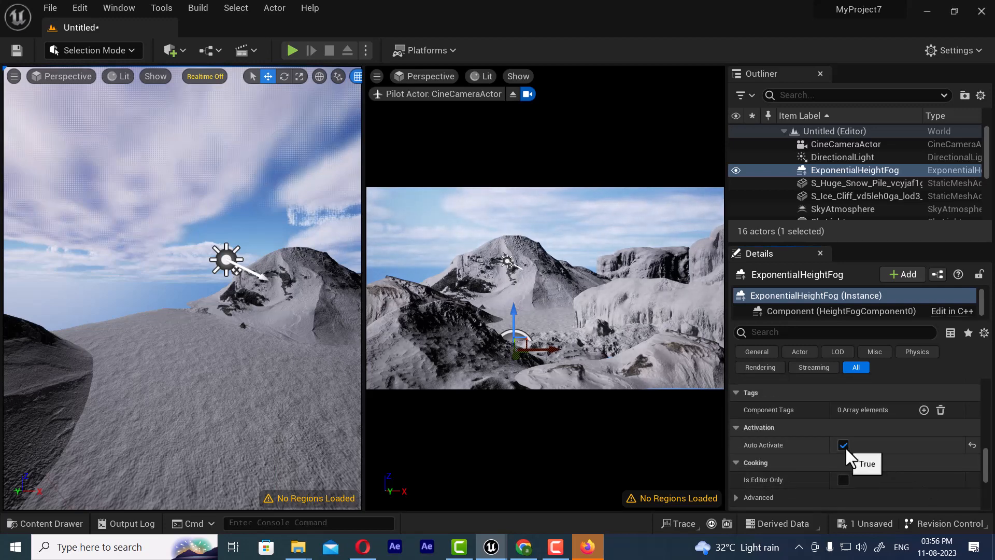
pyautogui.scroll(-8, 891, 465)
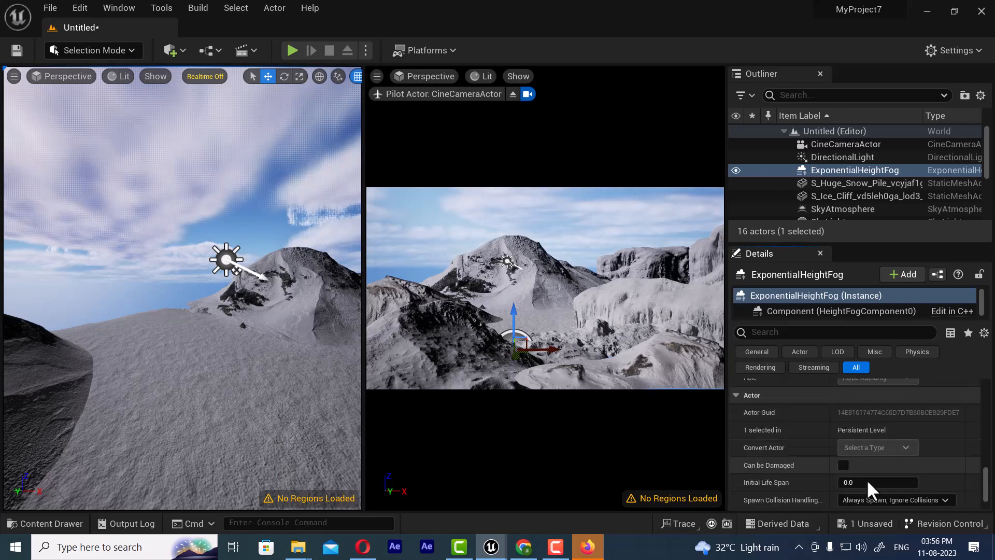
pyautogui.click(602, 221)
# - Set the SkyLight's rotation to about 360°, 342° and 244.8°, and its X and Y scale to 1.0375 and 1.0325
pyautogui.scroll(-2, 860, 197)
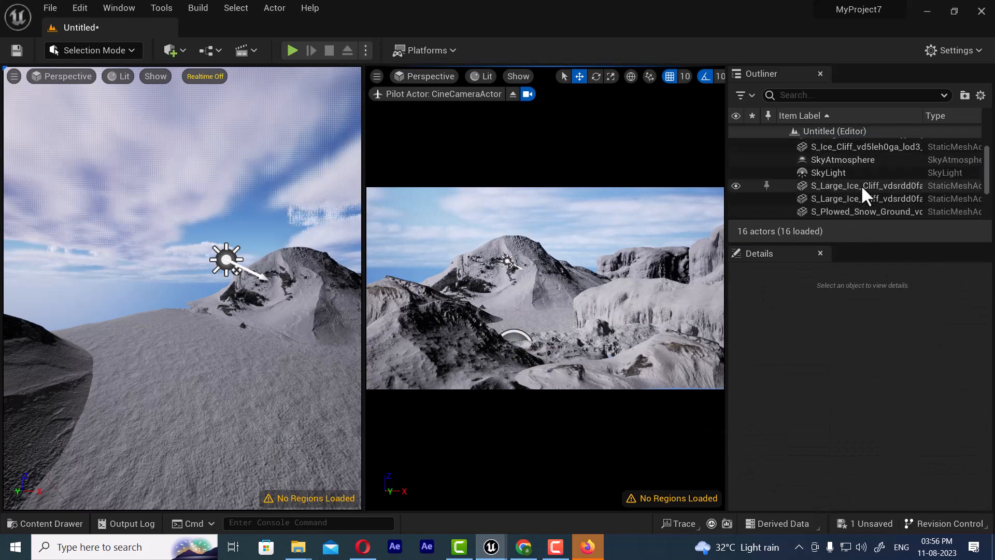
pyautogui.click(842, 174)
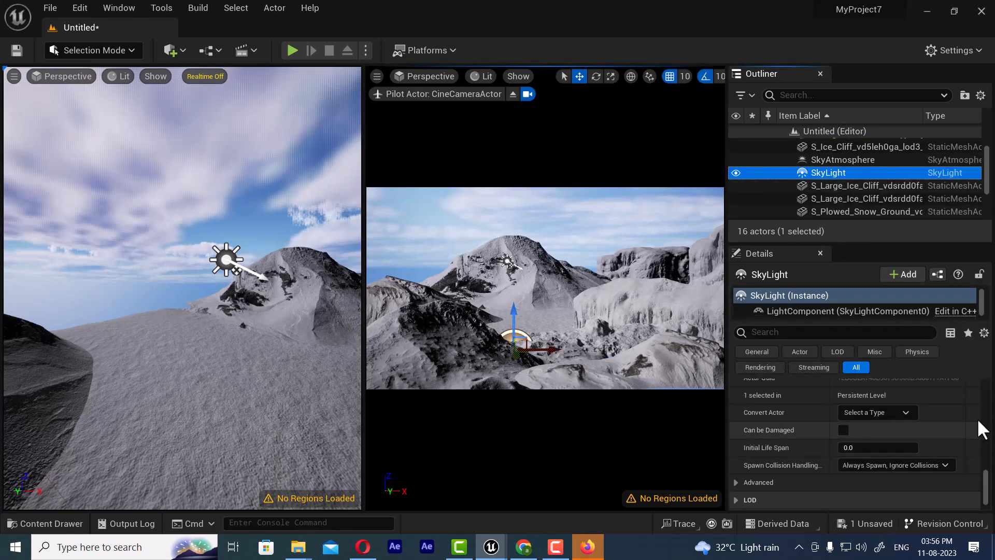
pyautogui.scroll(-6, 959, 411)
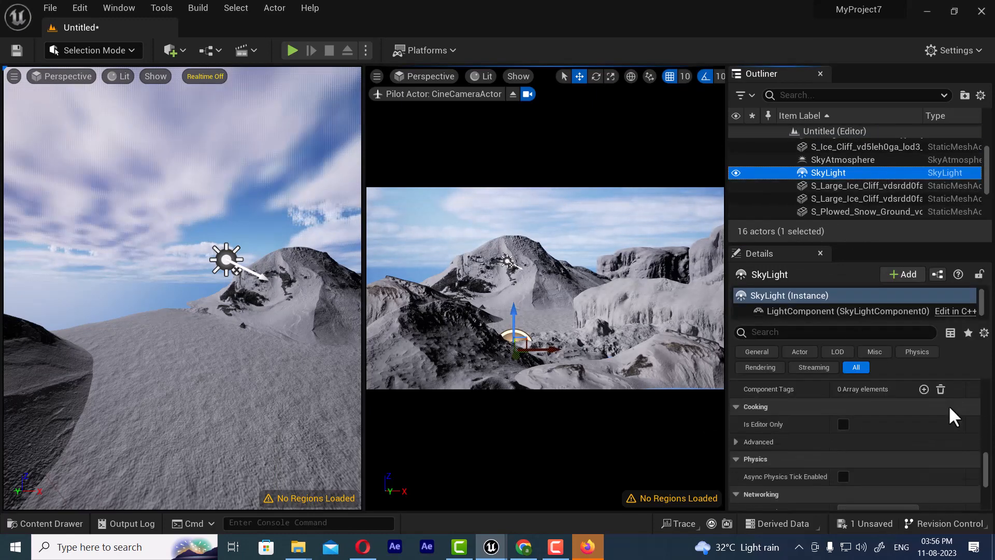
pyautogui.scroll(2, 947, 406)
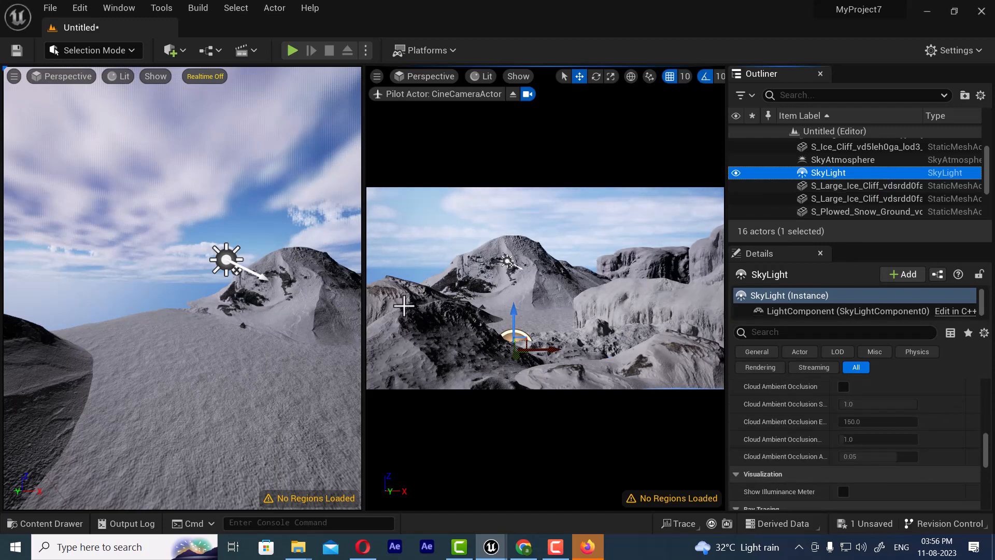
pyautogui.scroll(8, 879, 389)
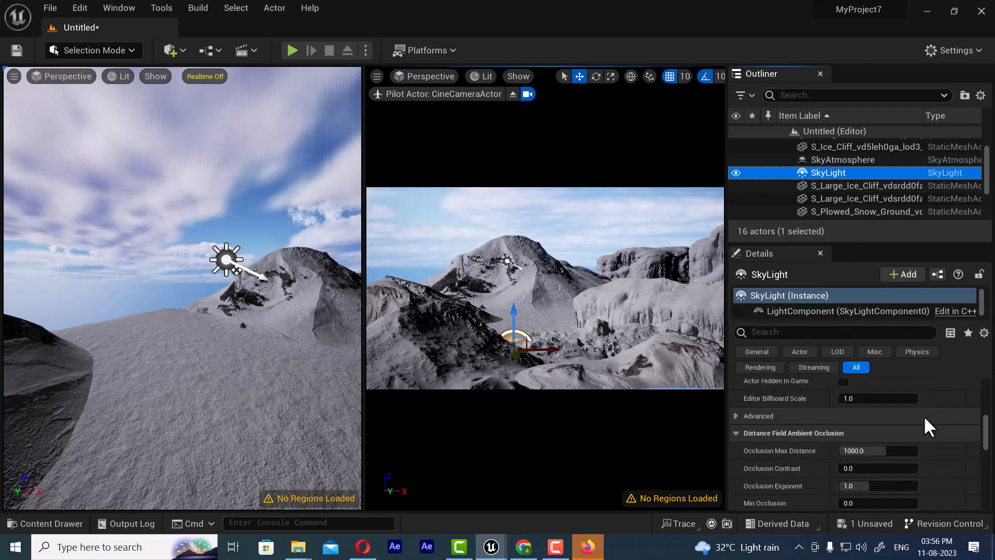
pyautogui.scroll(5, 954, 437)
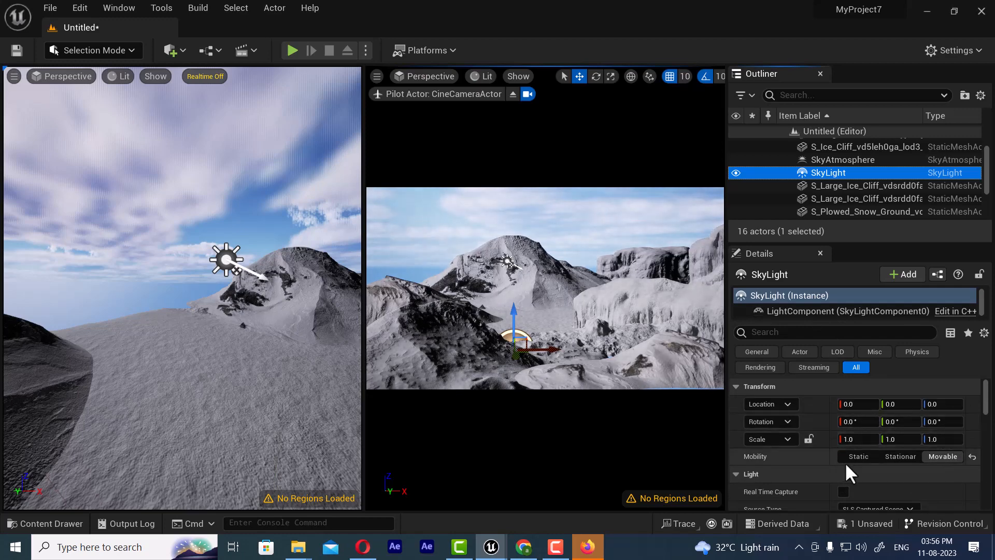
pyautogui.moveTo(852, 424); pyautogui.dragTo(951, 422)
pyautogui.moveTo(224, 287); pyautogui.dragTo(290, 275, button='right')
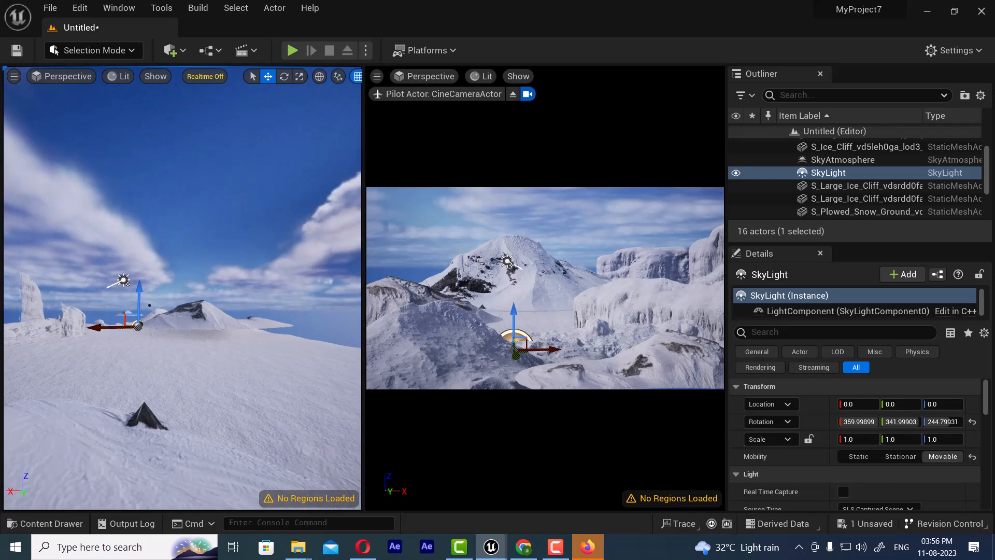
pyautogui.click(850, 439)
pyautogui.moveTo(850, 439); pyautogui.dragTo(842, 439)
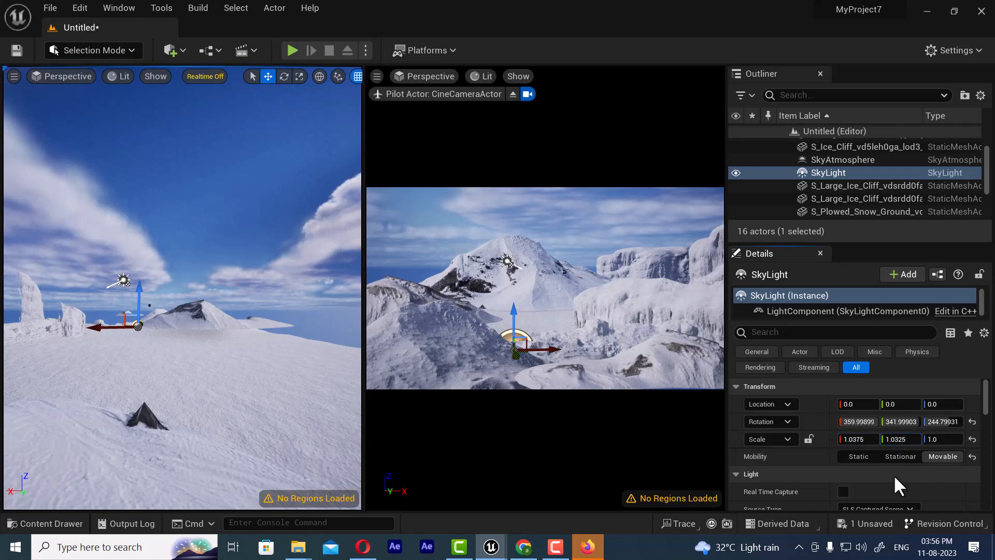
# - Enable Cloud Ambient Occlusion in the SkyLight's Atmosphere and Cloud settings
pyautogui.scroll(-3, 945, 470)
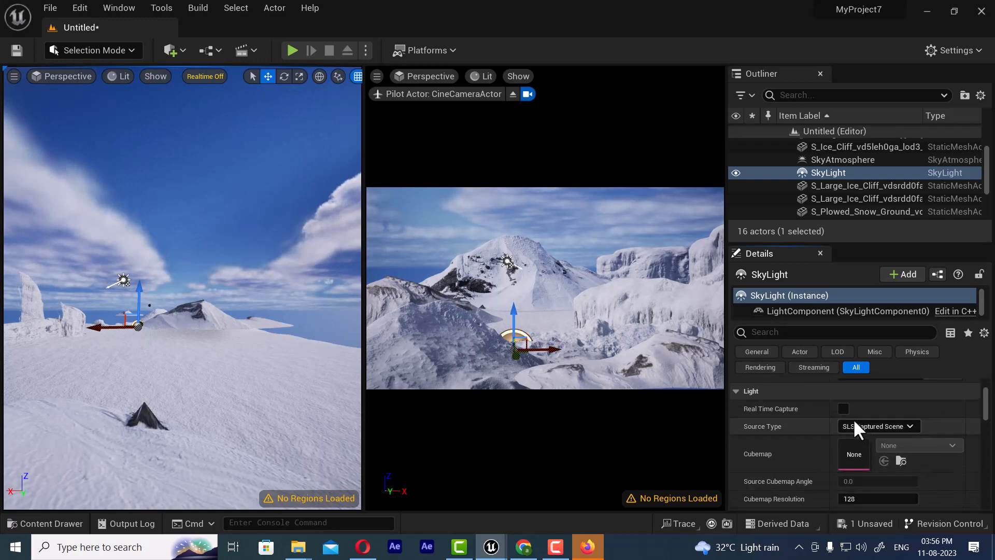
pyautogui.scroll(-8, 926, 461)
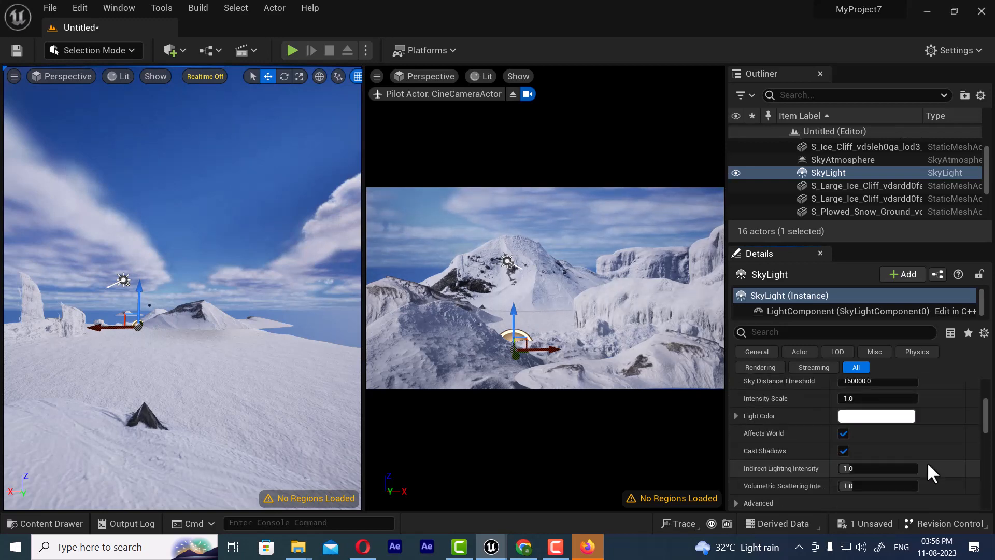
pyautogui.scroll(-5, 926, 465)
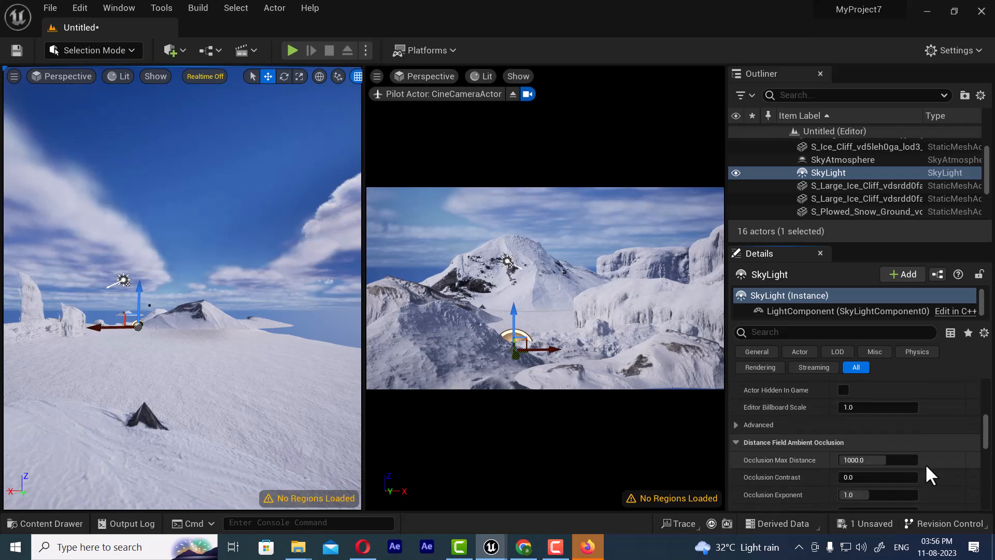
pyautogui.scroll(-1, 925, 463)
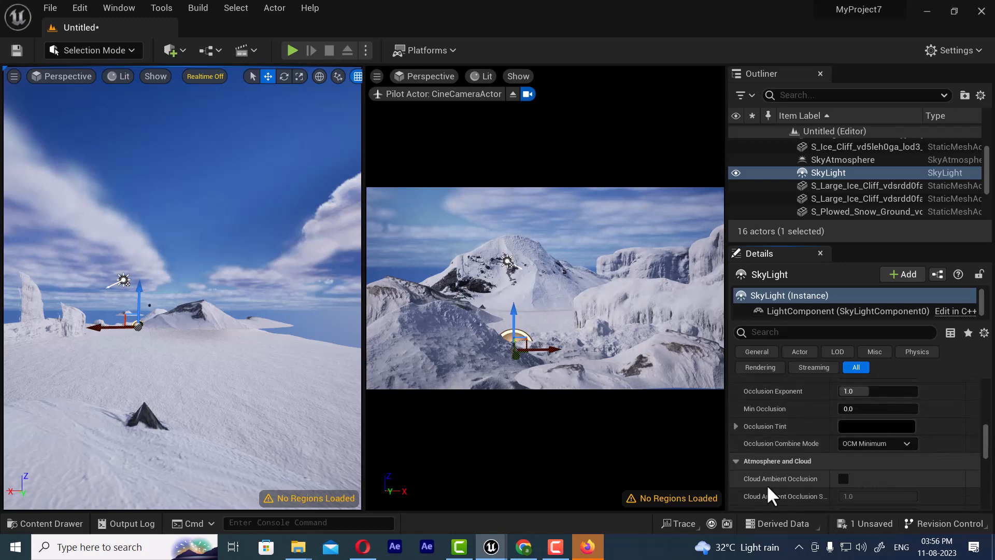
pyautogui.click(842, 479)
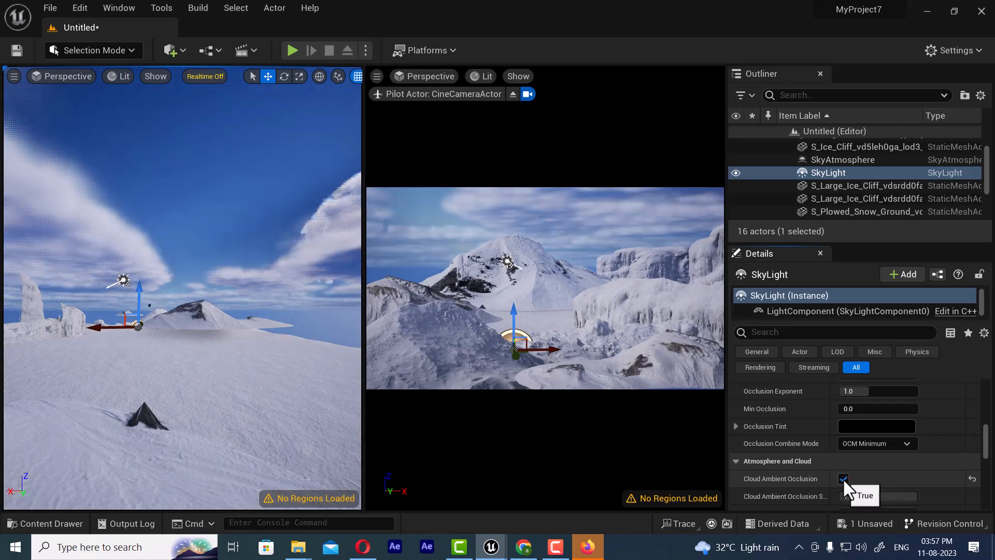
# - Try Show Illuminance Meter for the SkyLight, turn it back off, look through its remaining settings and clear the selection
pyautogui.scroll(-4, 944, 470)
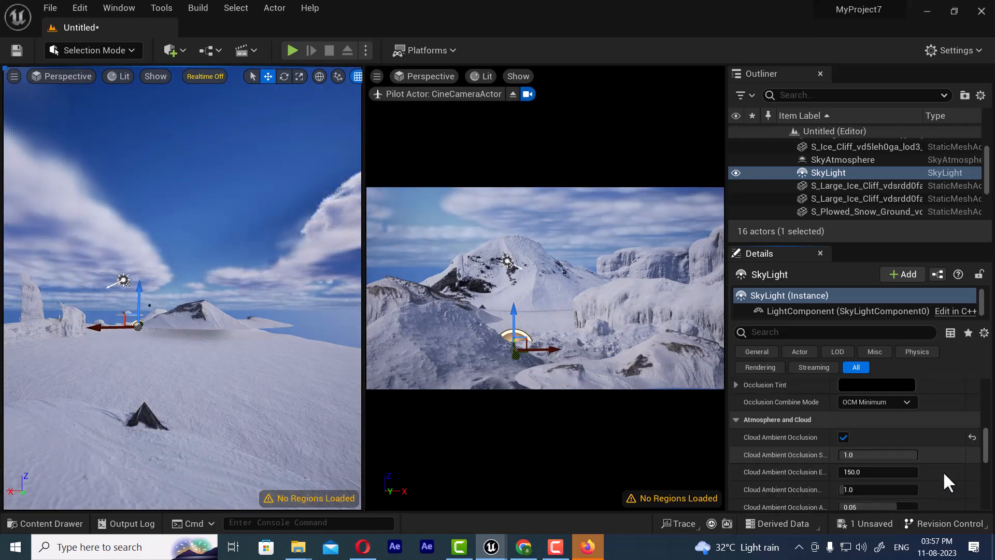
pyautogui.scroll(-3, 942, 471)
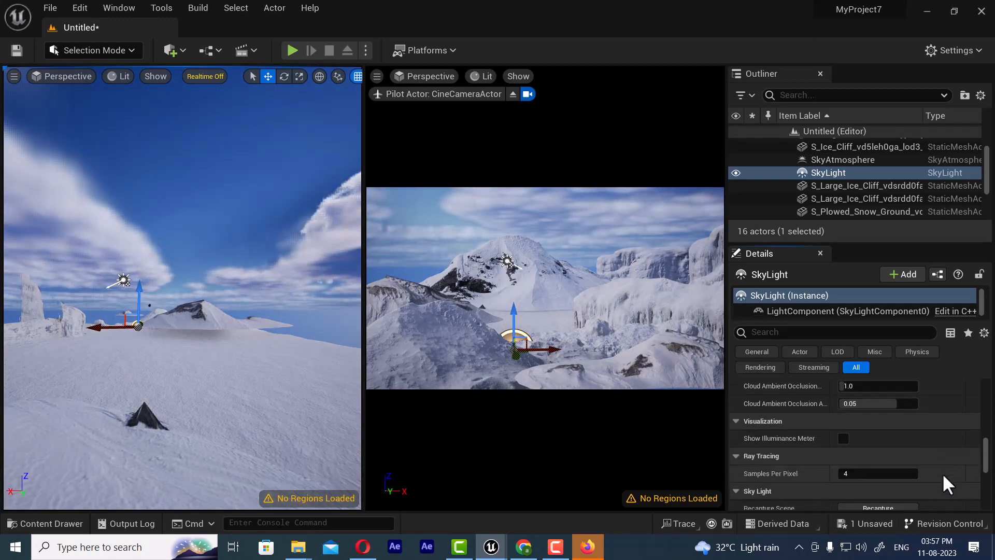
pyautogui.click(842, 438)
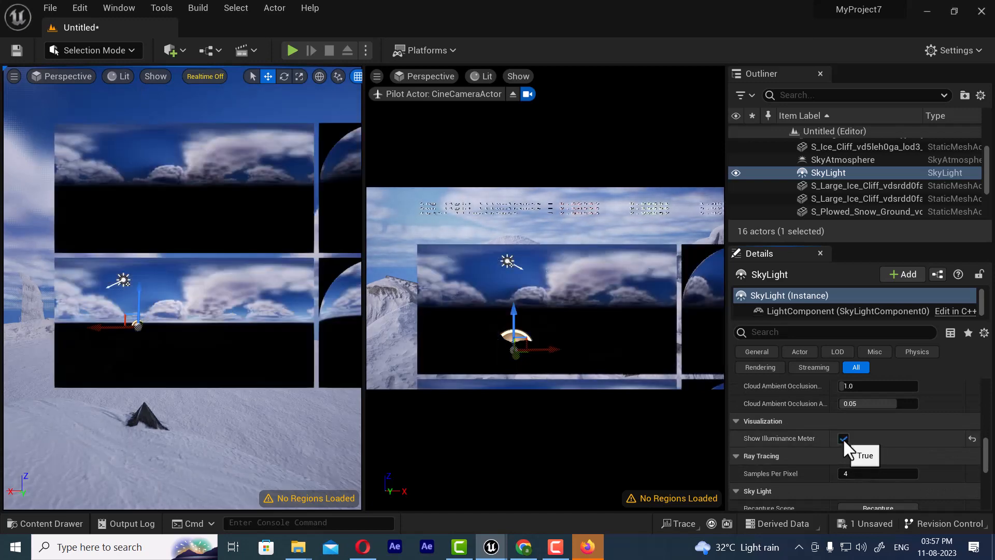
pyautogui.click(842, 438)
pyautogui.scroll(-8, 936, 456)
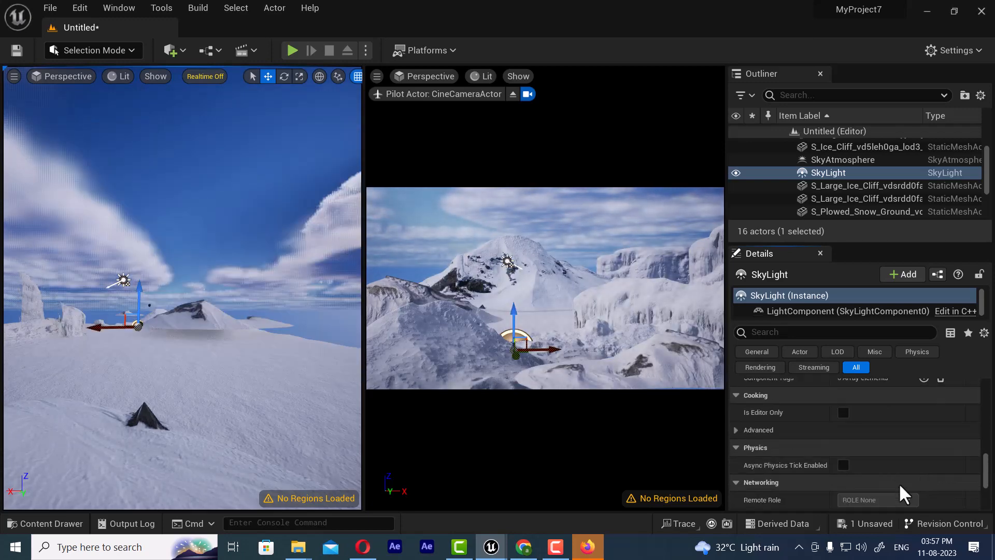
pyautogui.scroll(-5, 933, 449)
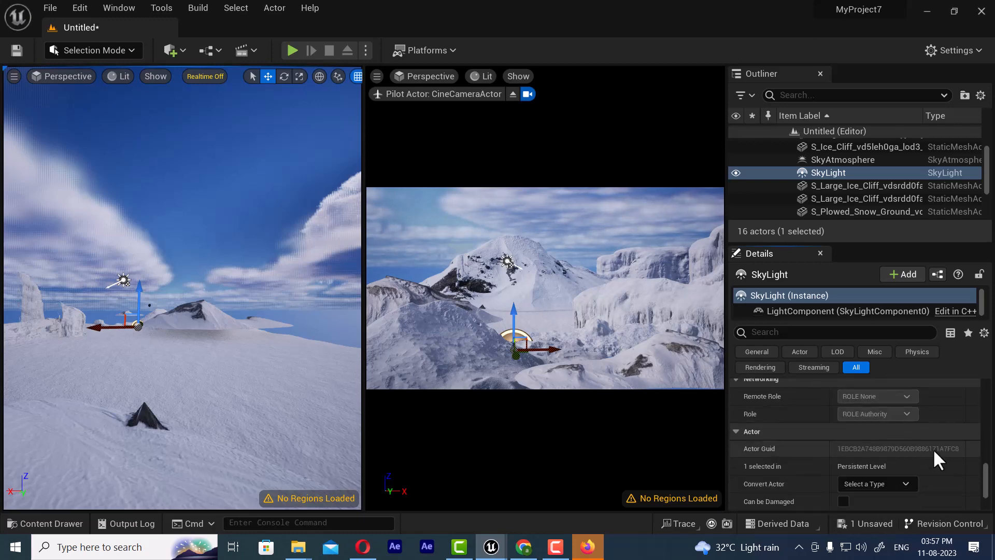
pyautogui.scroll(-5, 853, 477)
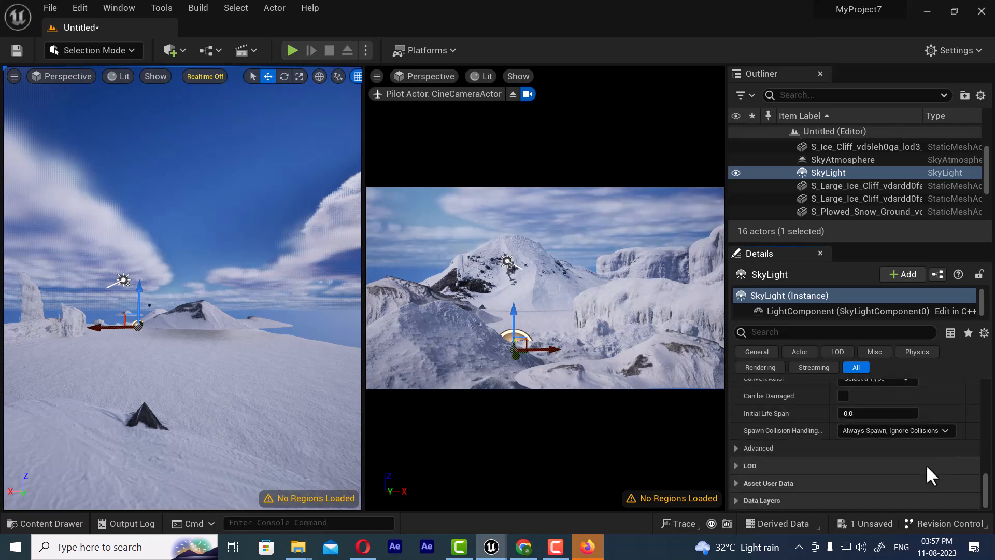
pyautogui.click(588, 228)
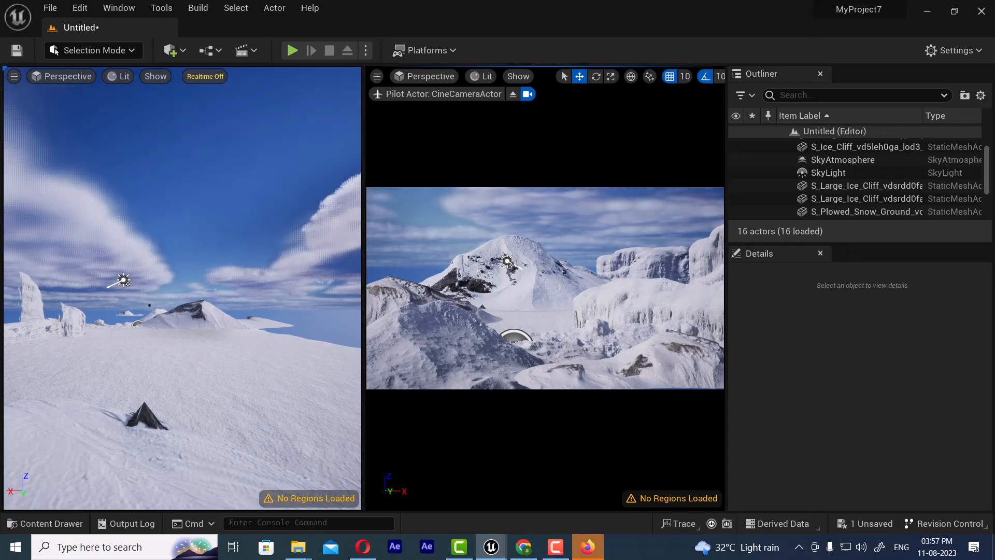
# - Switch the viewport to a one-pane layout and view the scene through the CineCameraActor
pyautogui.click(40, 78)
pyautogui.click(13, 76)
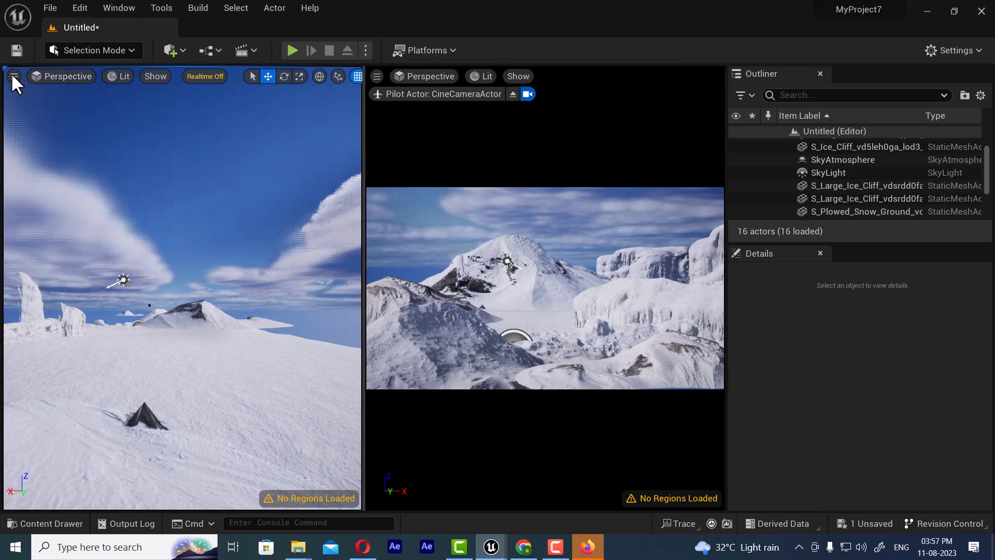
pyautogui.click(13, 76)
pyautogui.moveTo(123, 366)
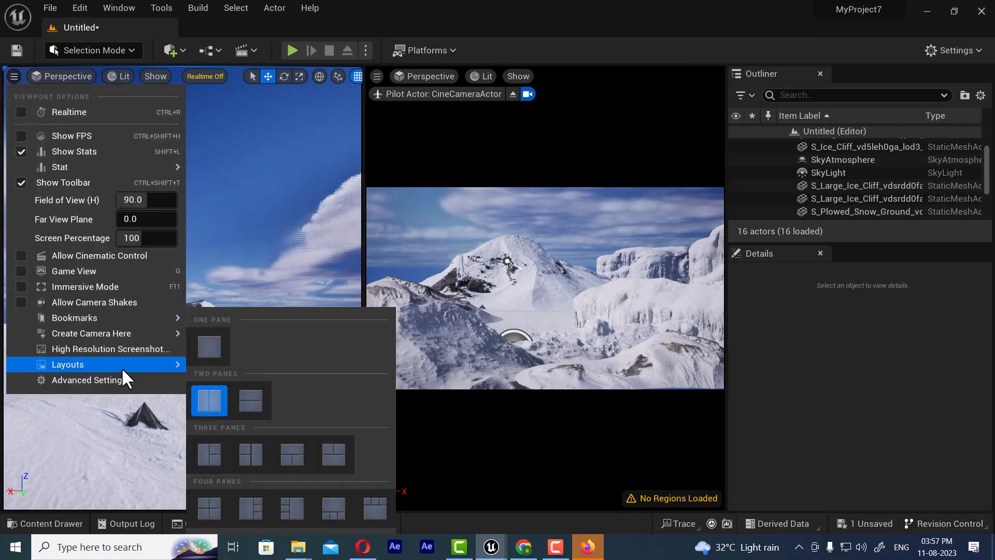
pyautogui.click(204, 355)
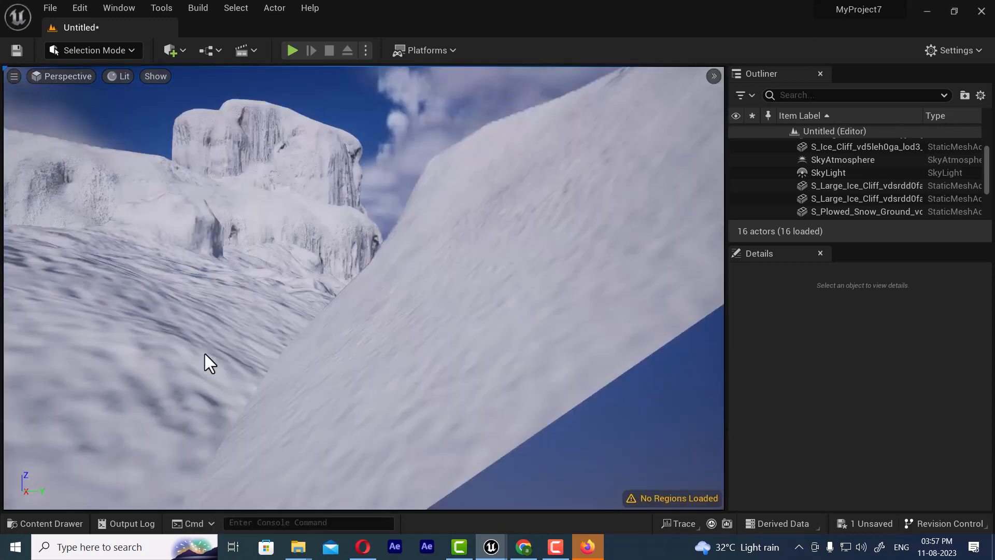
pyautogui.click(60, 78)
pyautogui.click(110, 228)
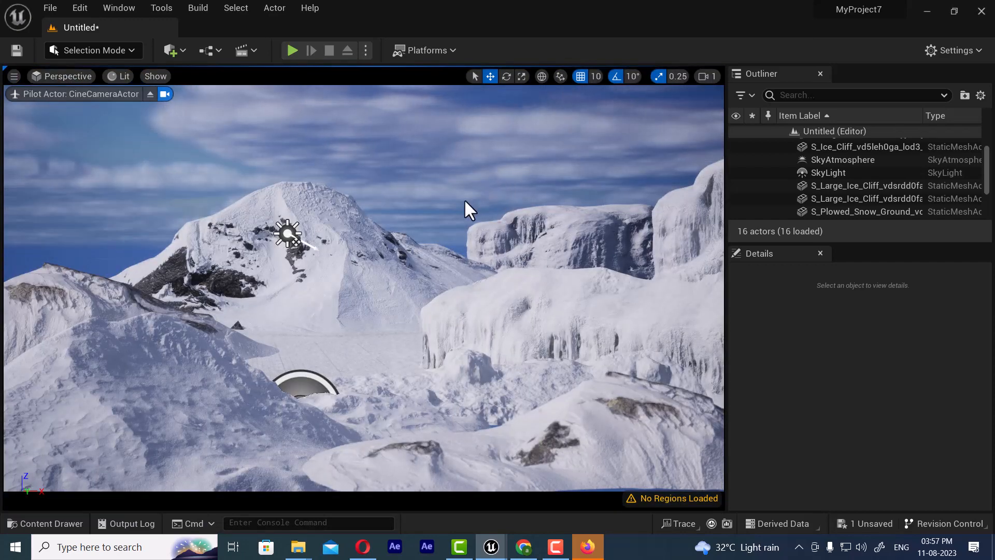
# - Try moving the rear large ice cliff sideways together with the camera view, and undo the move
pyautogui.click(272, 260)
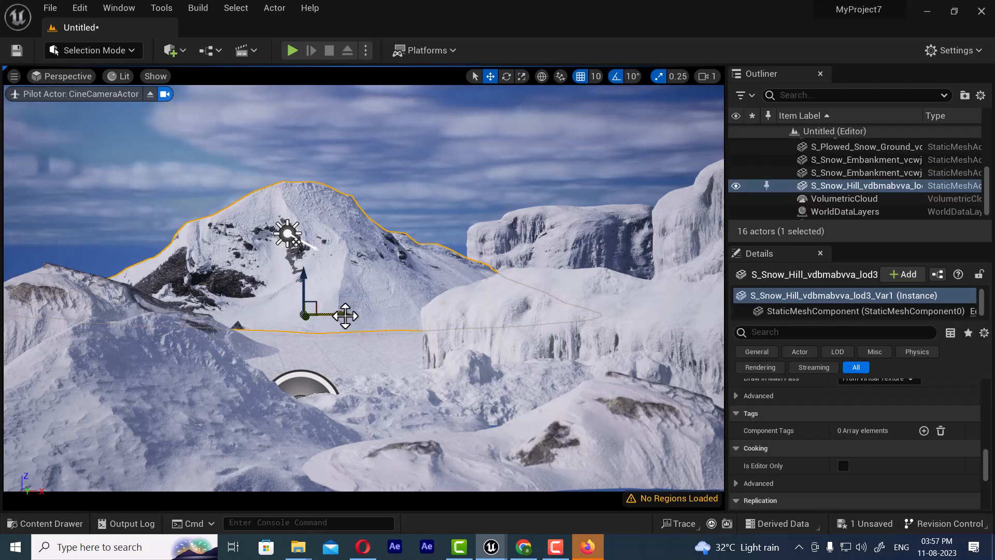
pyautogui.click(565, 252)
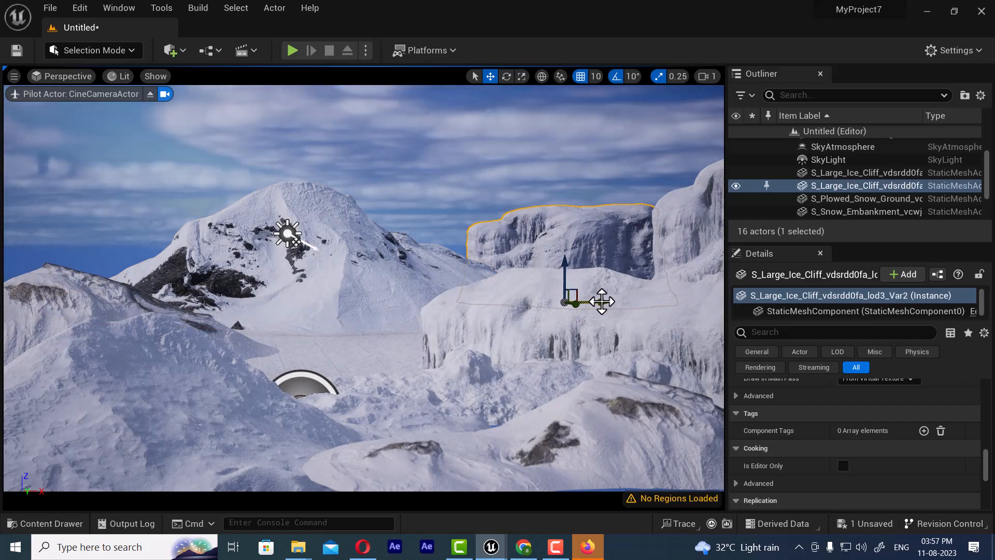
pyautogui.keyDown('shift'); pyautogui.moveTo(602, 302); pyautogui.dragTo(593, 302); pyautogui.keyUp('shift')
pyautogui.hotkey('ctrl', 'z')
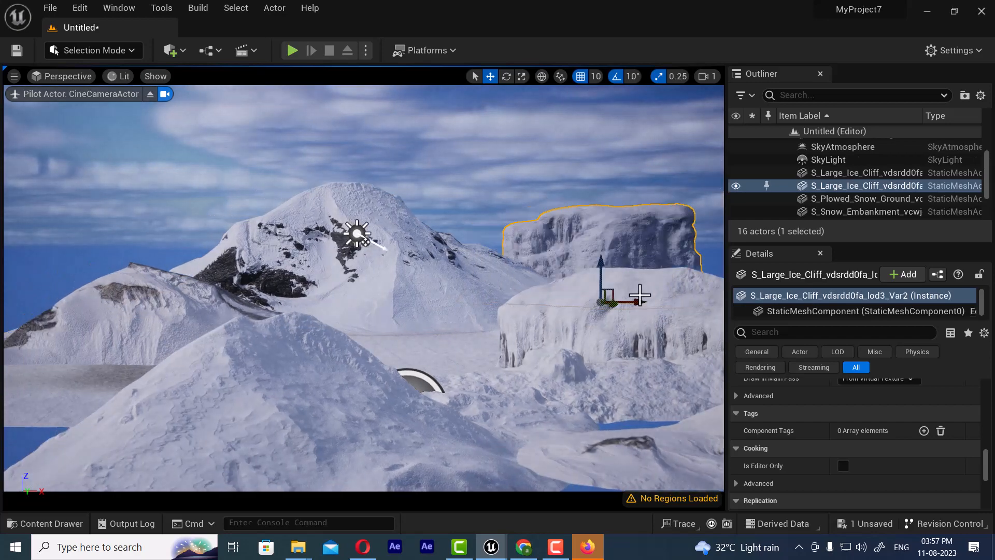
# - Reframe the piloted CineCameraActor low over the foreground snow toward the snow hill, and clear the selection
pyautogui.moveTo(593, 302); pyautogui.dragTo(673, 292, button='middle')
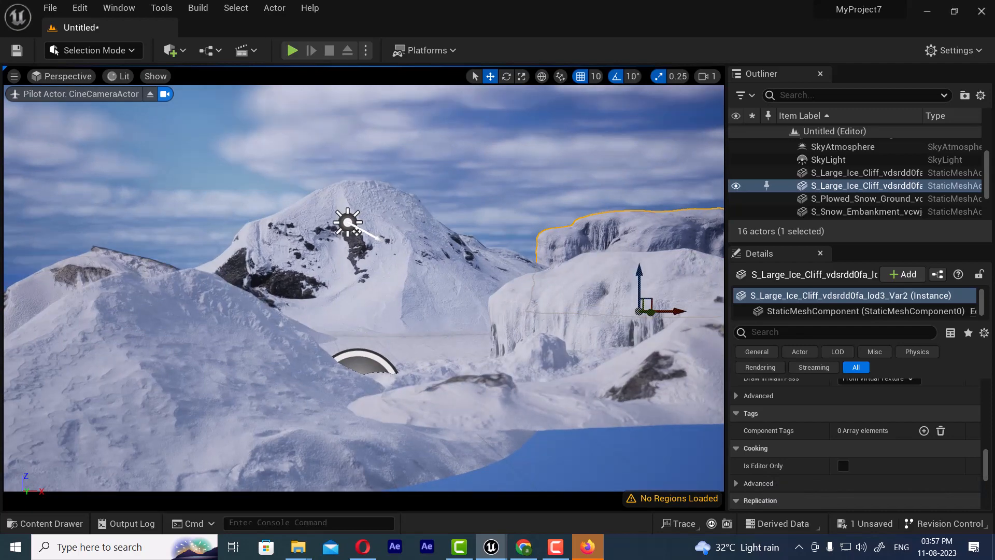
pyautogui.moveTo(632, 265)
pyautogui.mouseDown(button='right')
pyautogui.moveTo(622, 272)
pyautogui.moveTo(625, 248)
pyautogui.mouseUp(button='right')
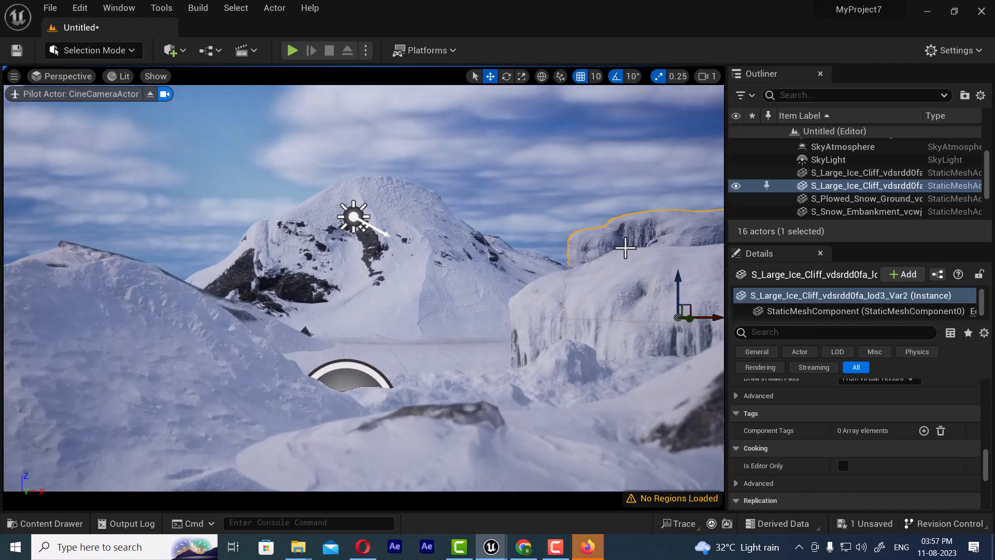
pyautogui.click(573, 182)
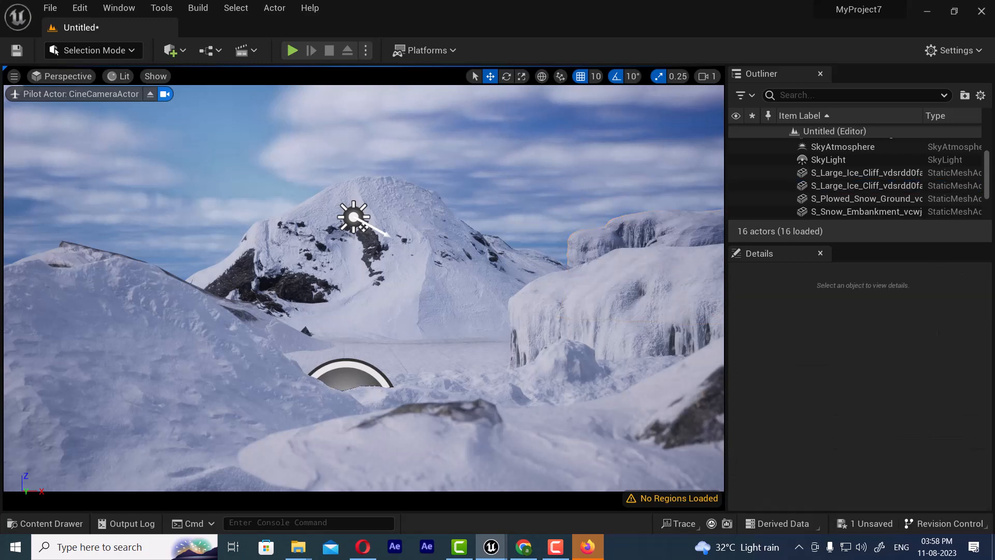